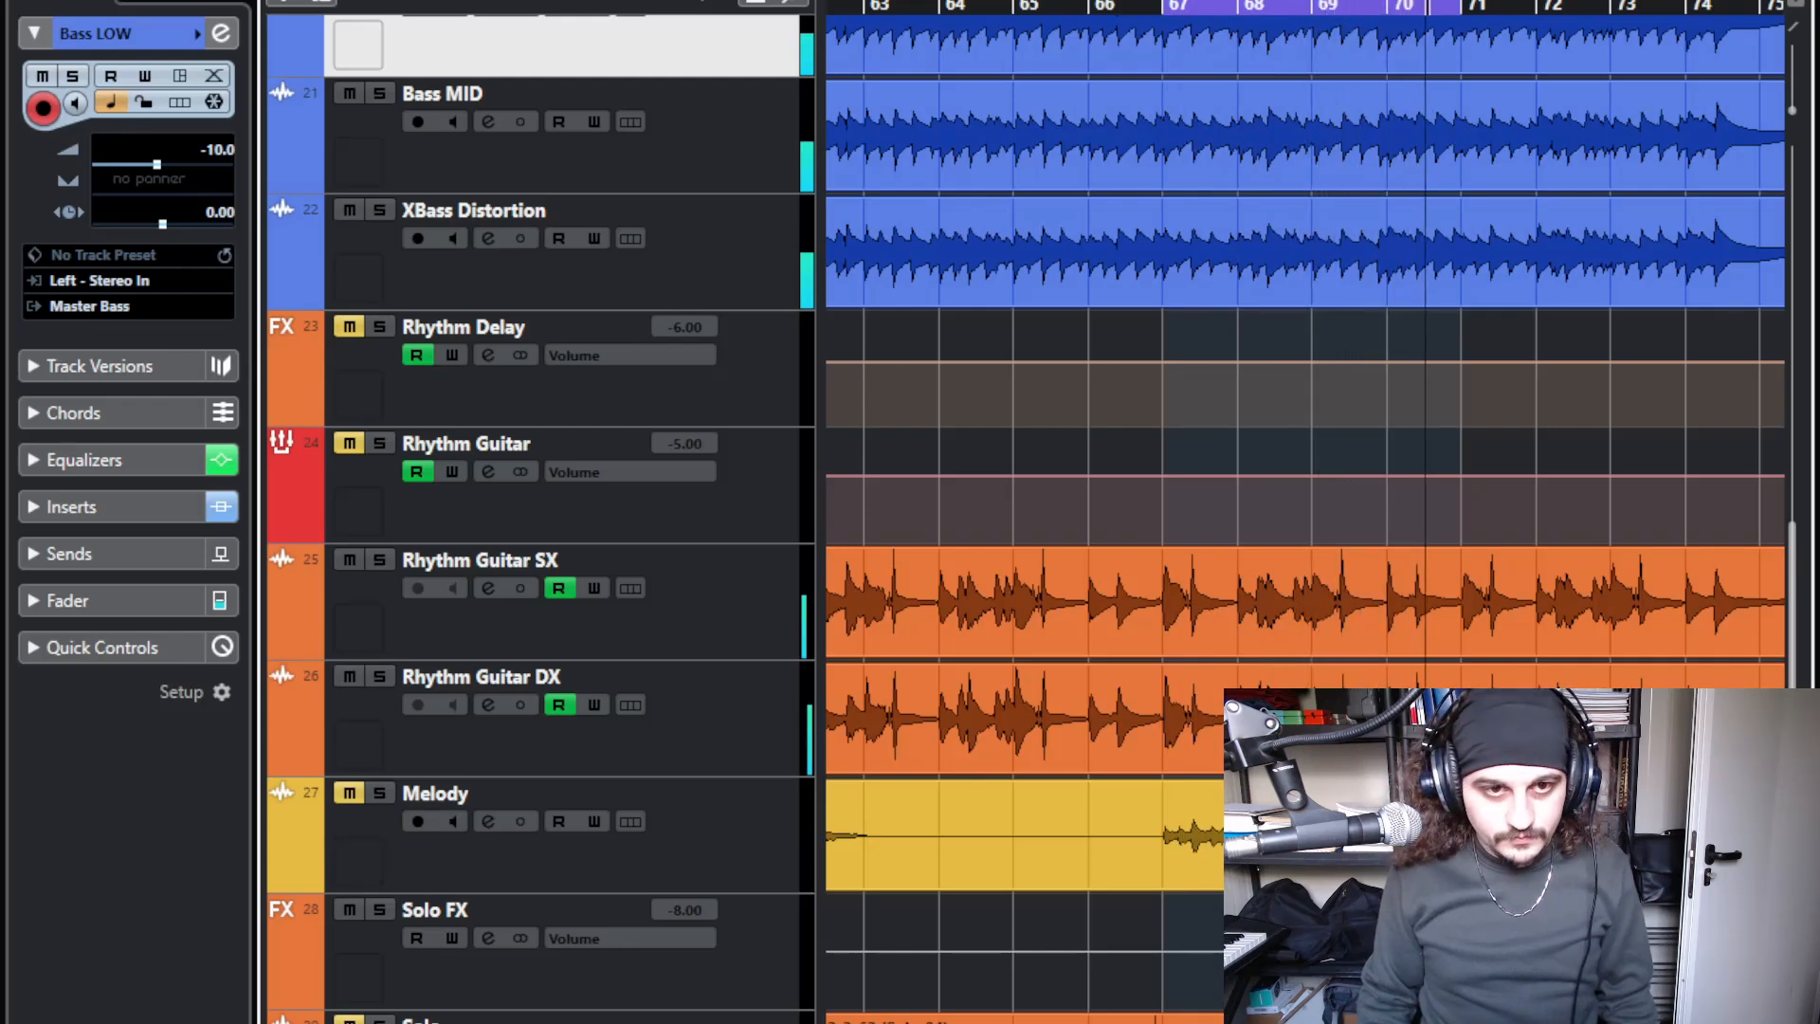
- Select the Bass LOW, Bass MID and XBass Distortion tracks together, and select the Master Bass group track
{"action": "scroll", "coordinate": [1043, 511], "scroll_direction": "up", "scroll_amount": 6}
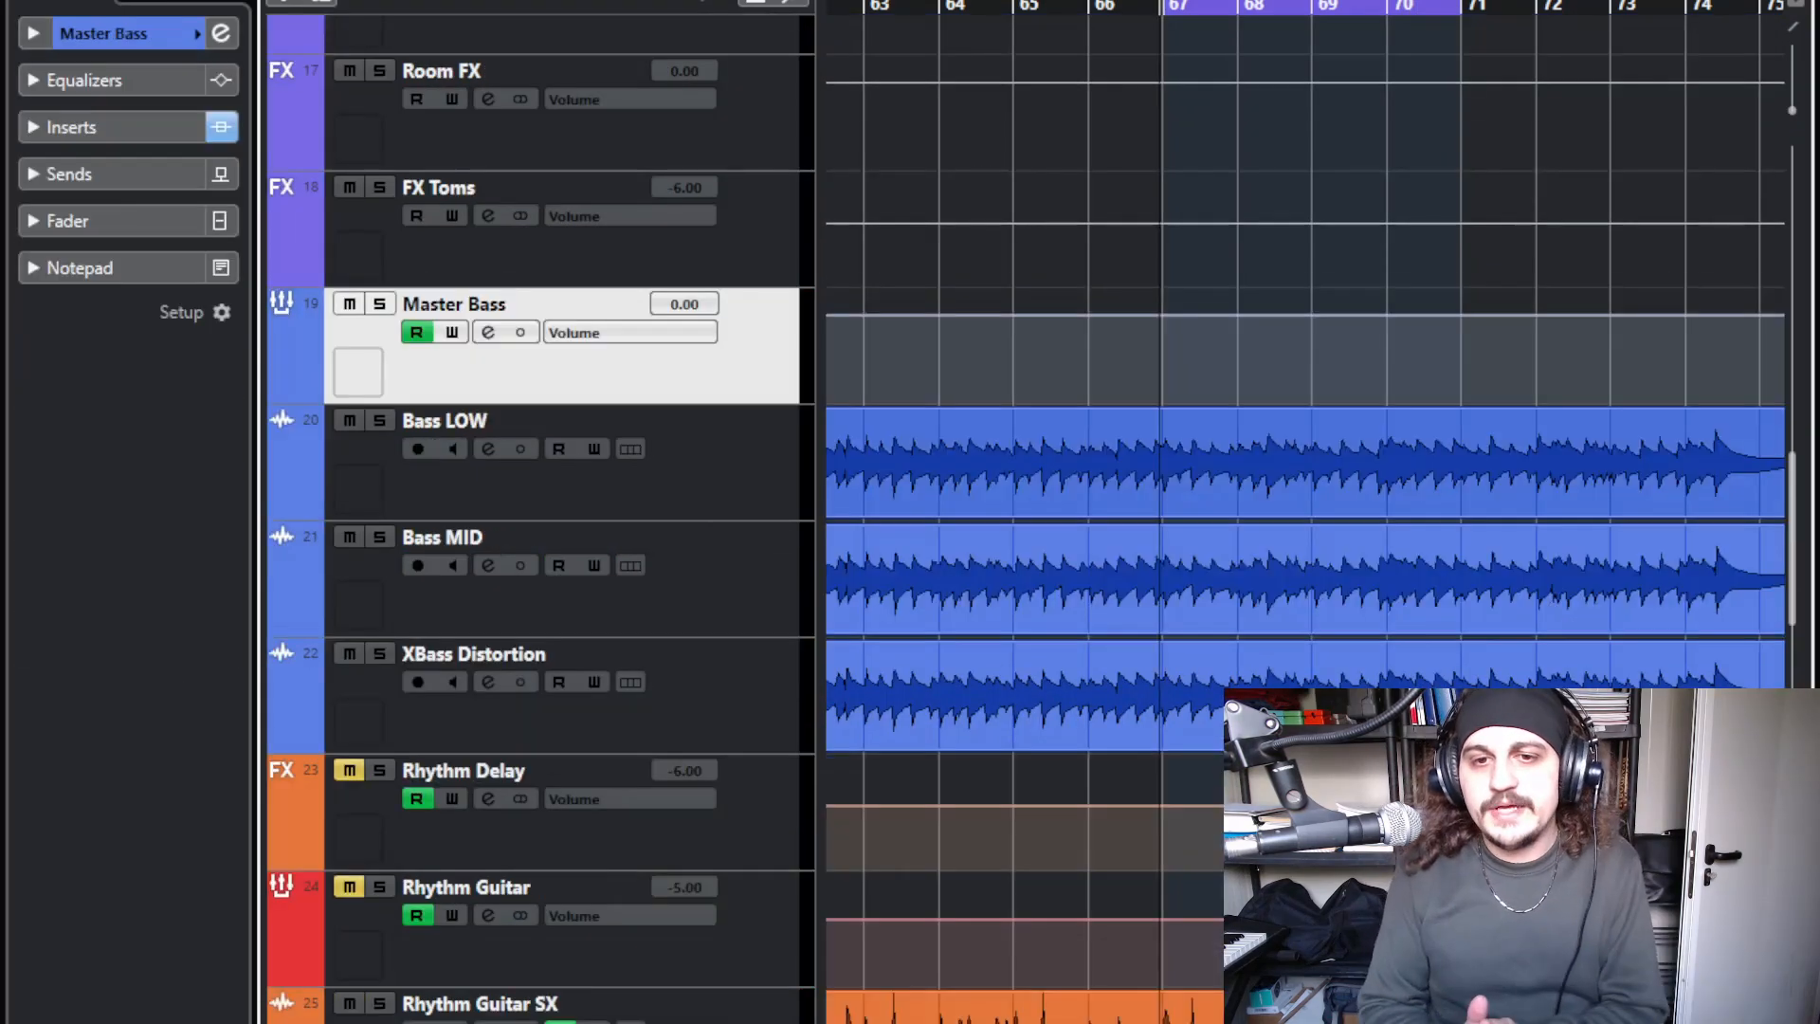
{"action": "left_click", "coordinate": [588, 474]}
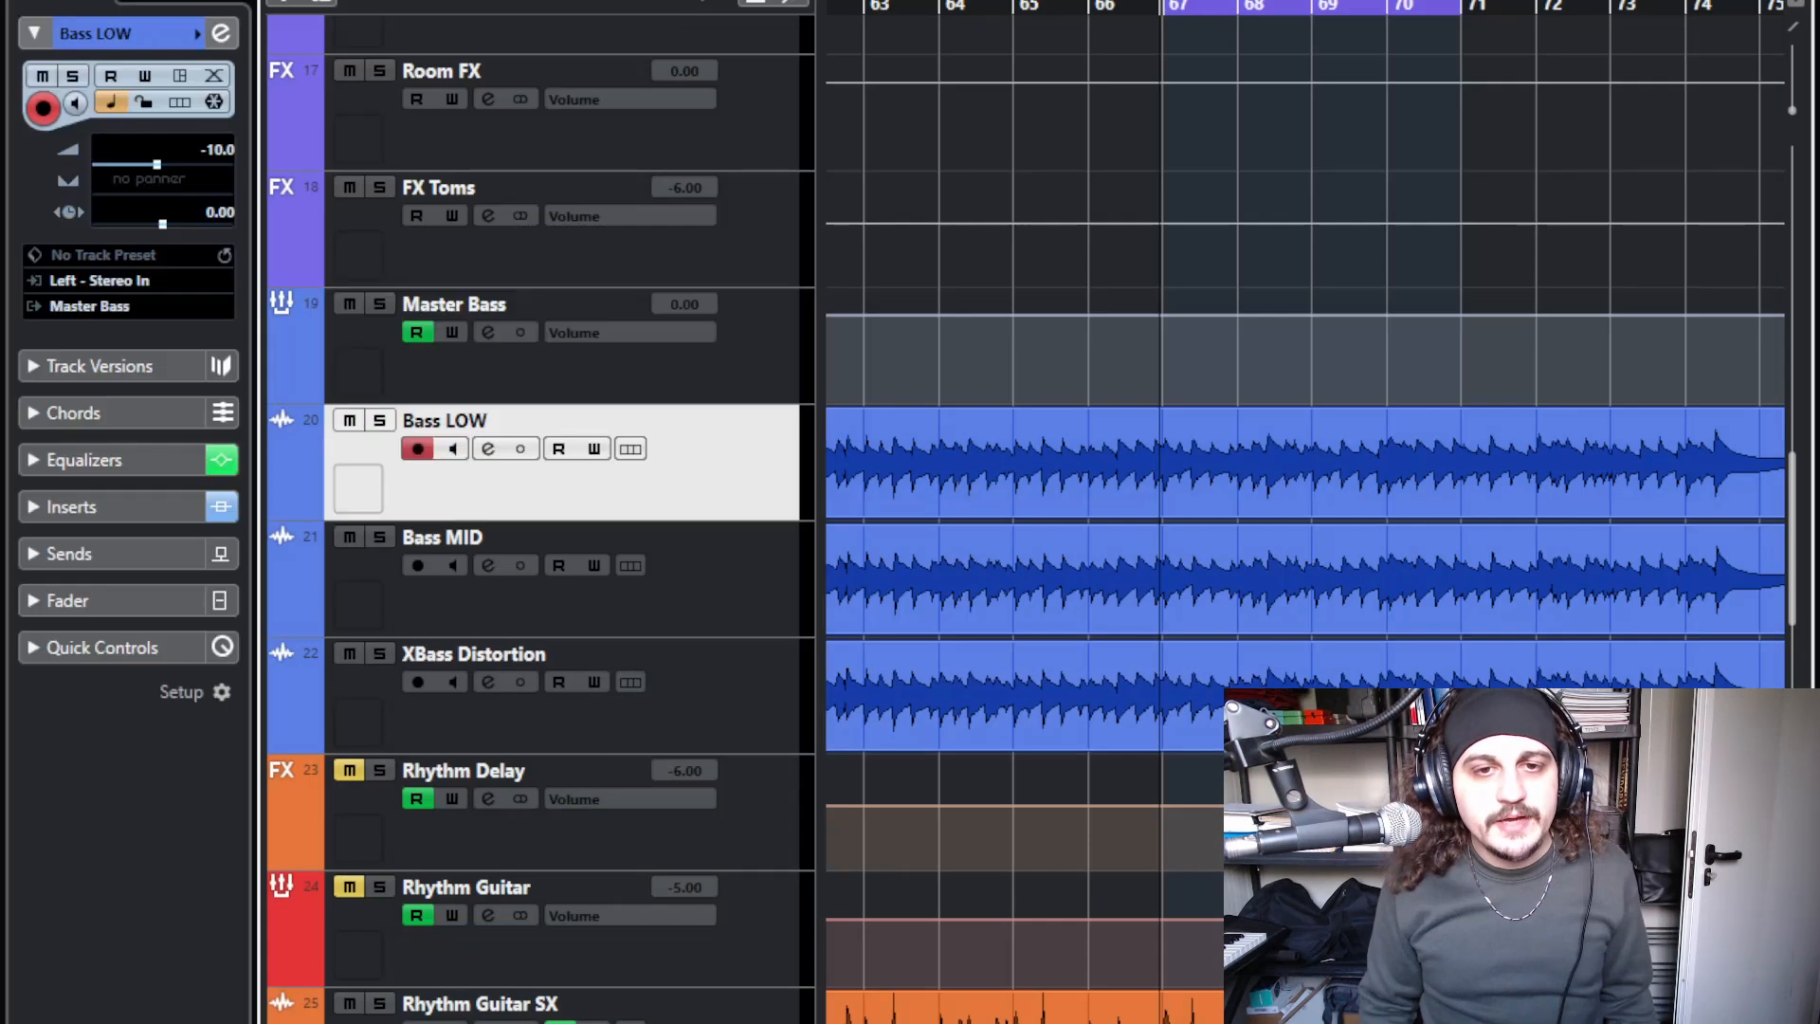
{"action": "left_click", "coordinate": [588, 706], "text": "shift"}
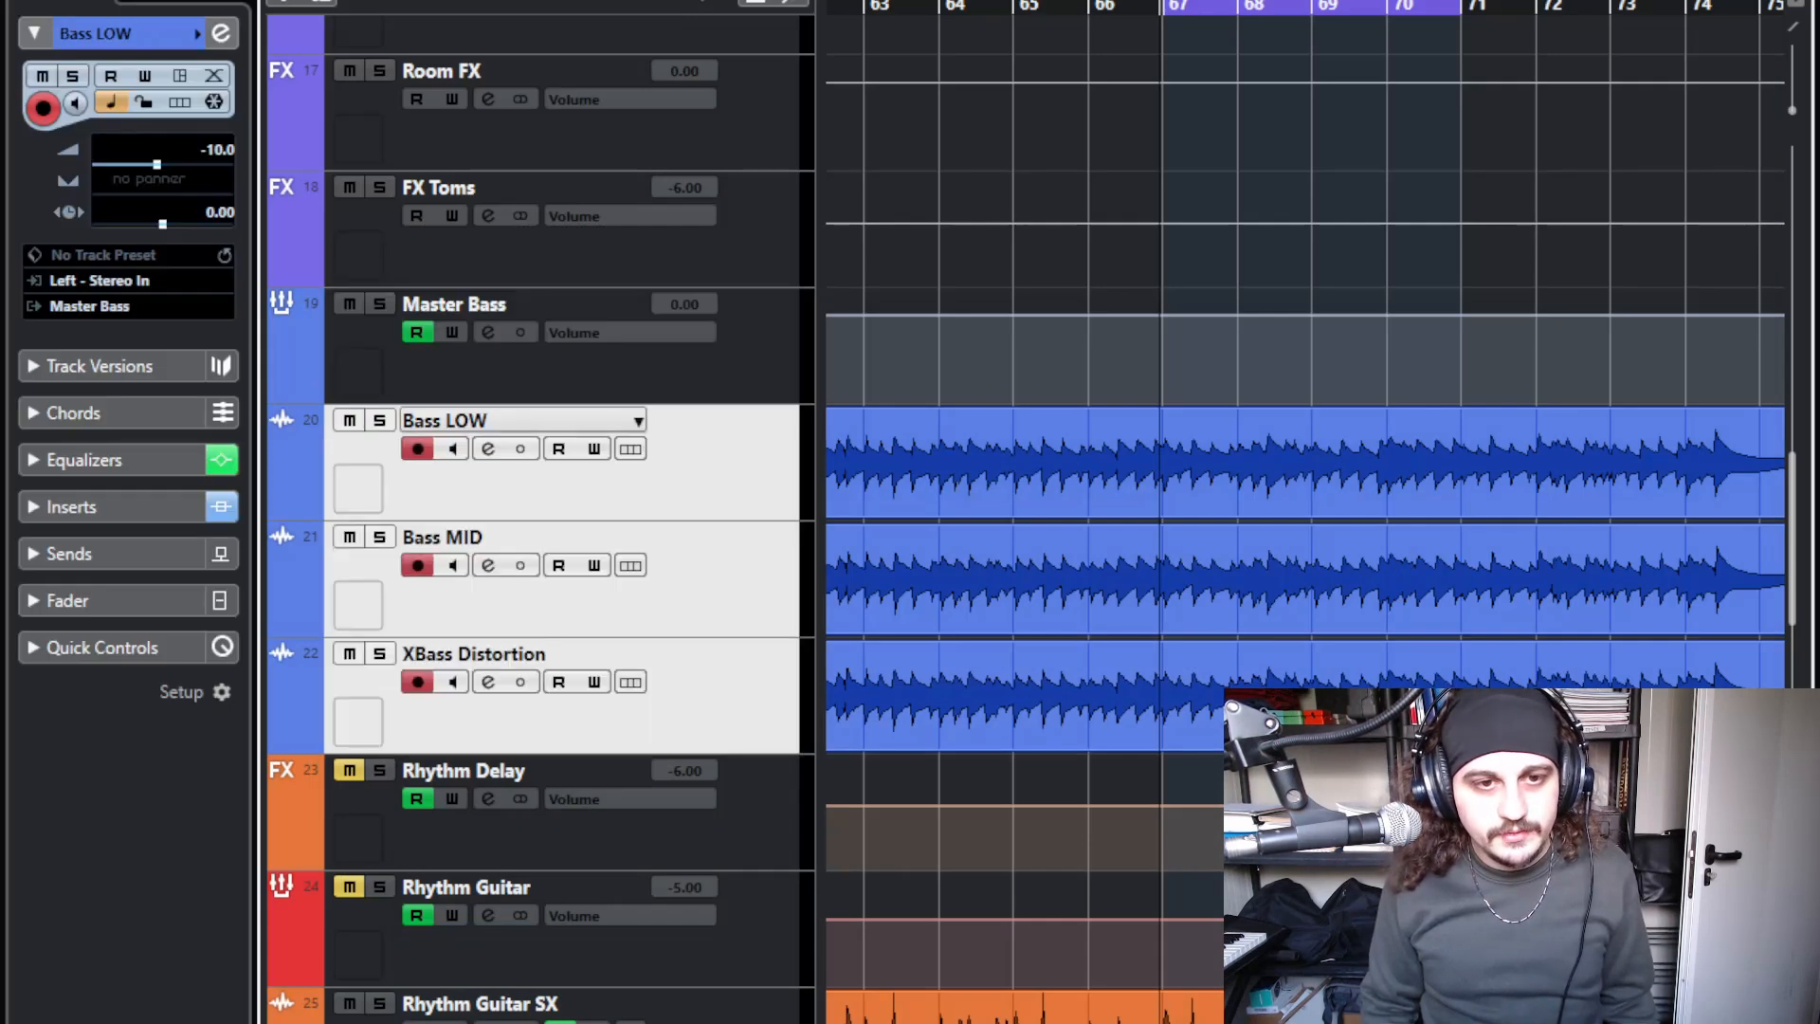
{"action": "left_click", "coordinate": [587, 368]}
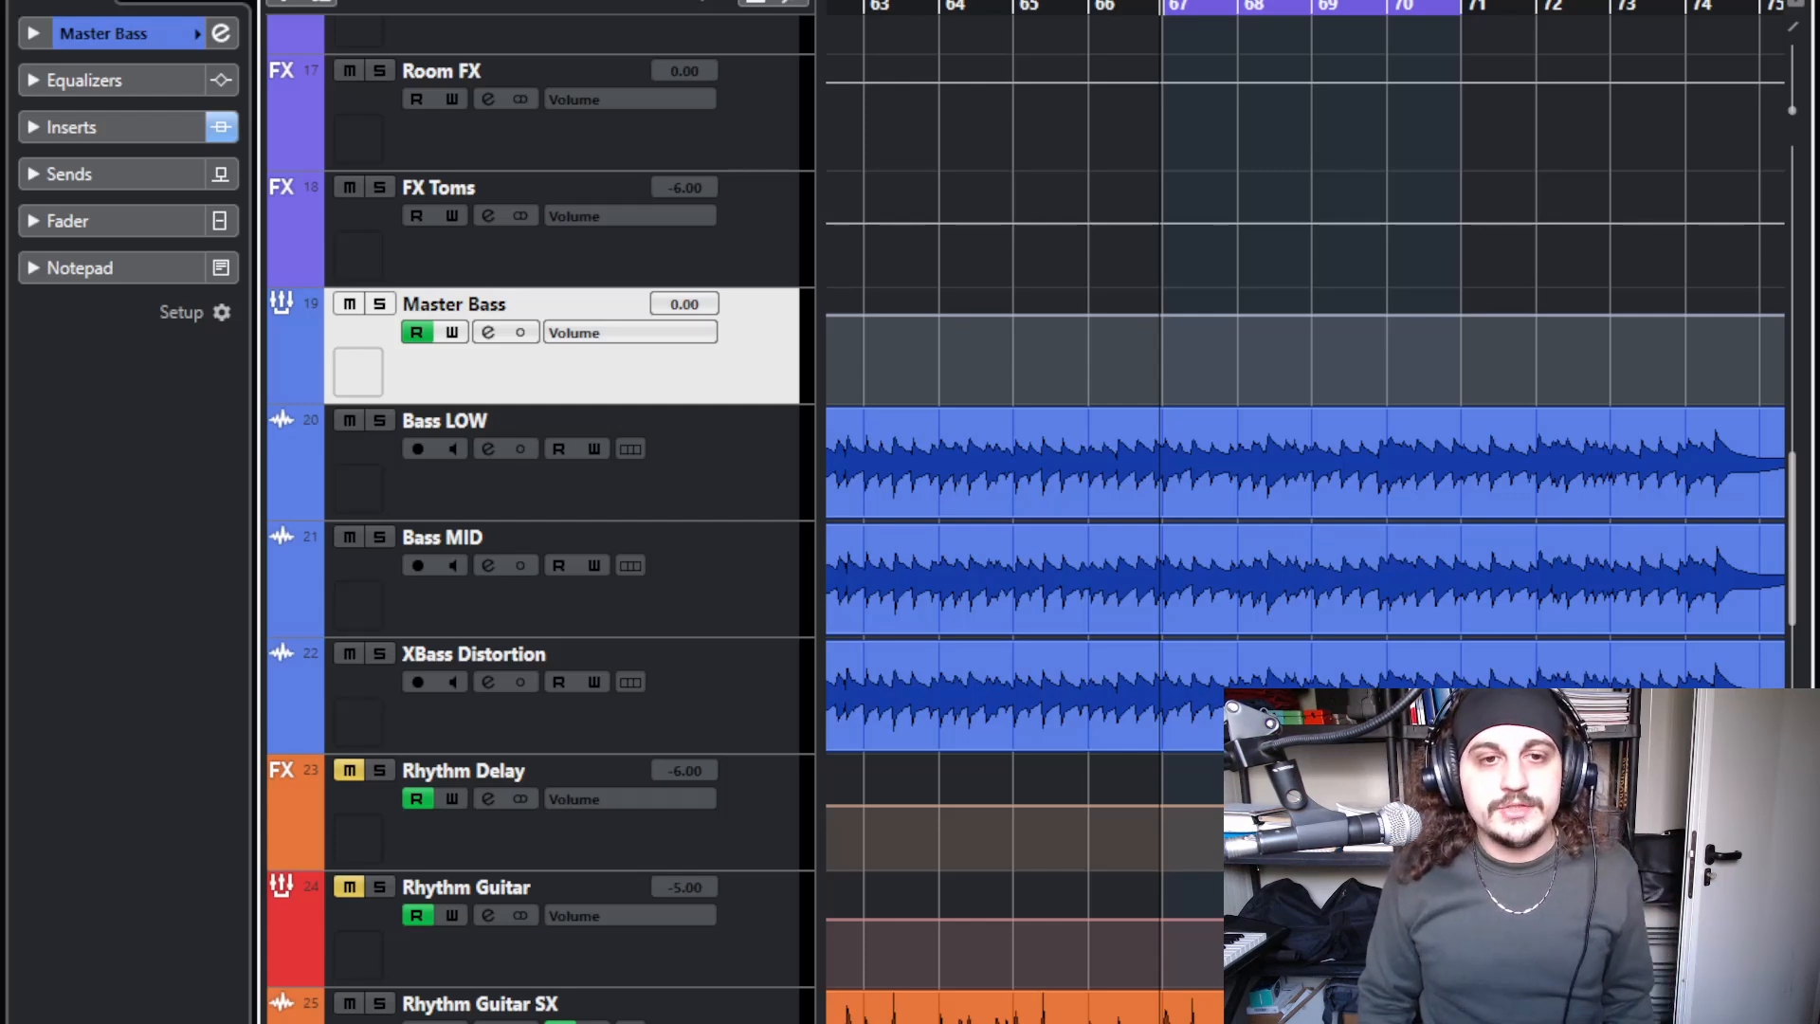
- Solo the Bass LOW track and play it back from bar 67
{"action": "left_click", "coordinate": [531, 484]}
{"action": "key", "text": "Up"}
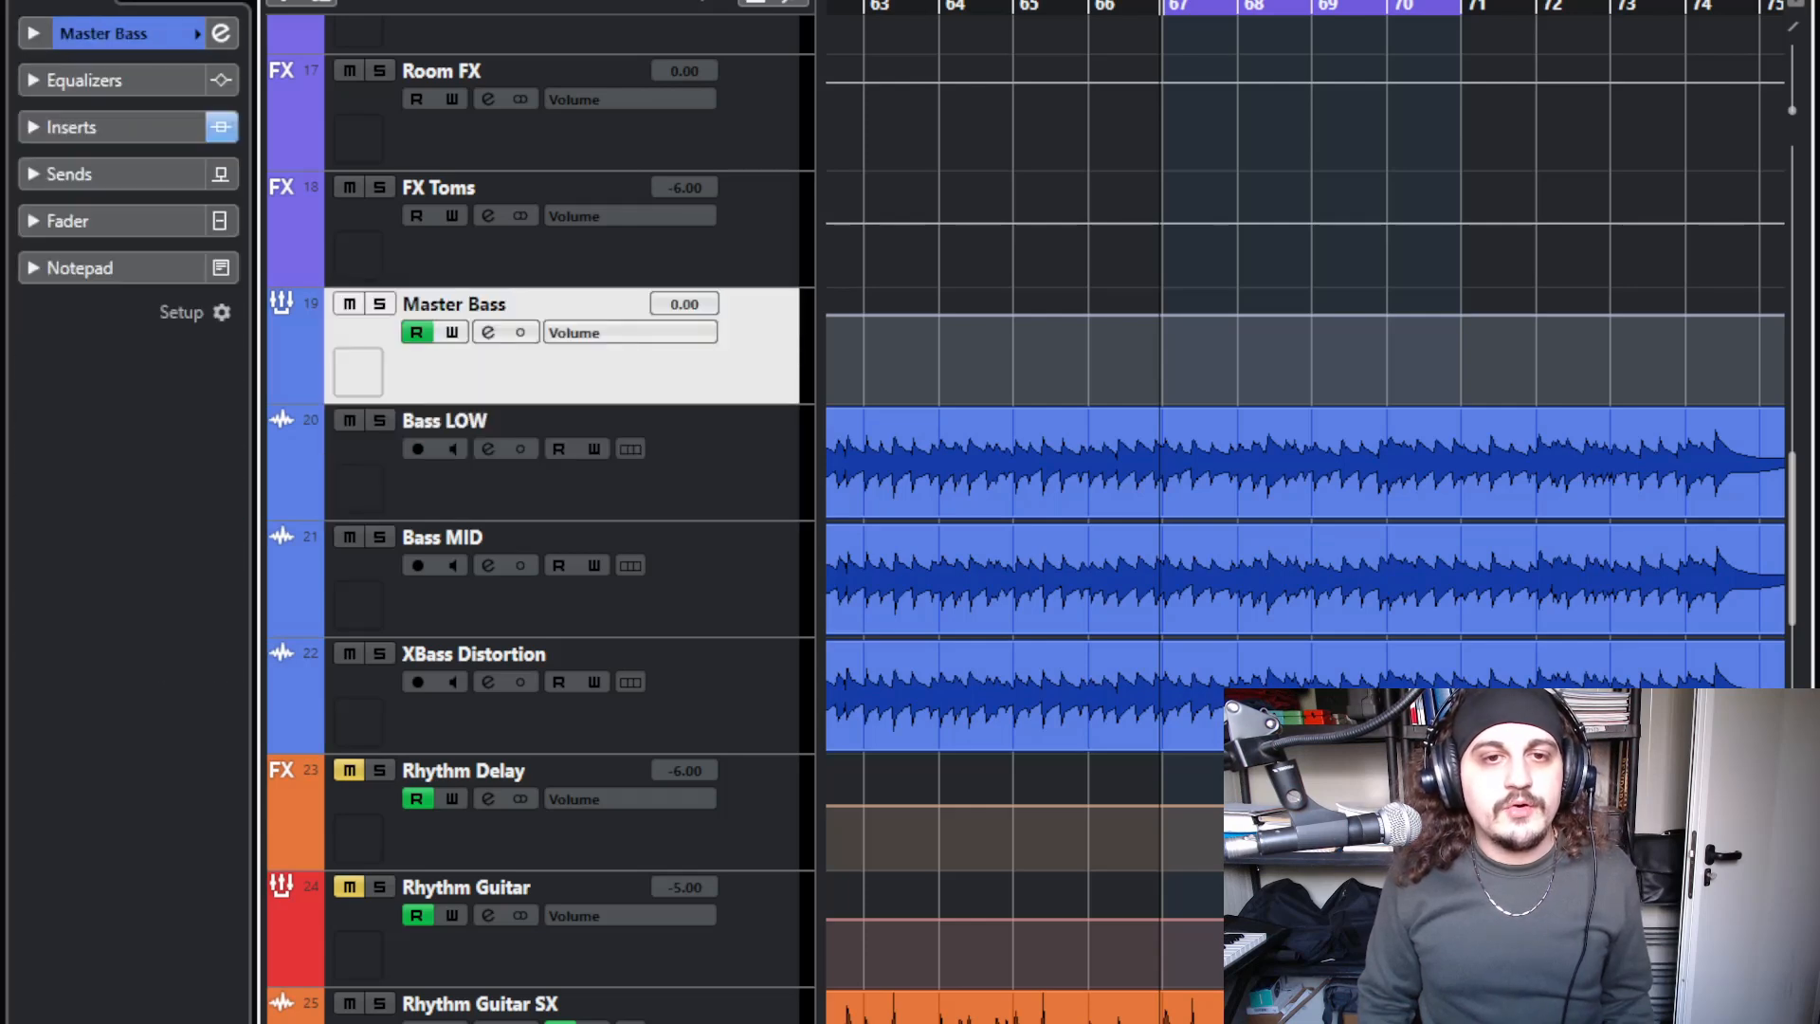
{"action": "key", "text": "Down"}
{"action": "key", "text": "Down"}
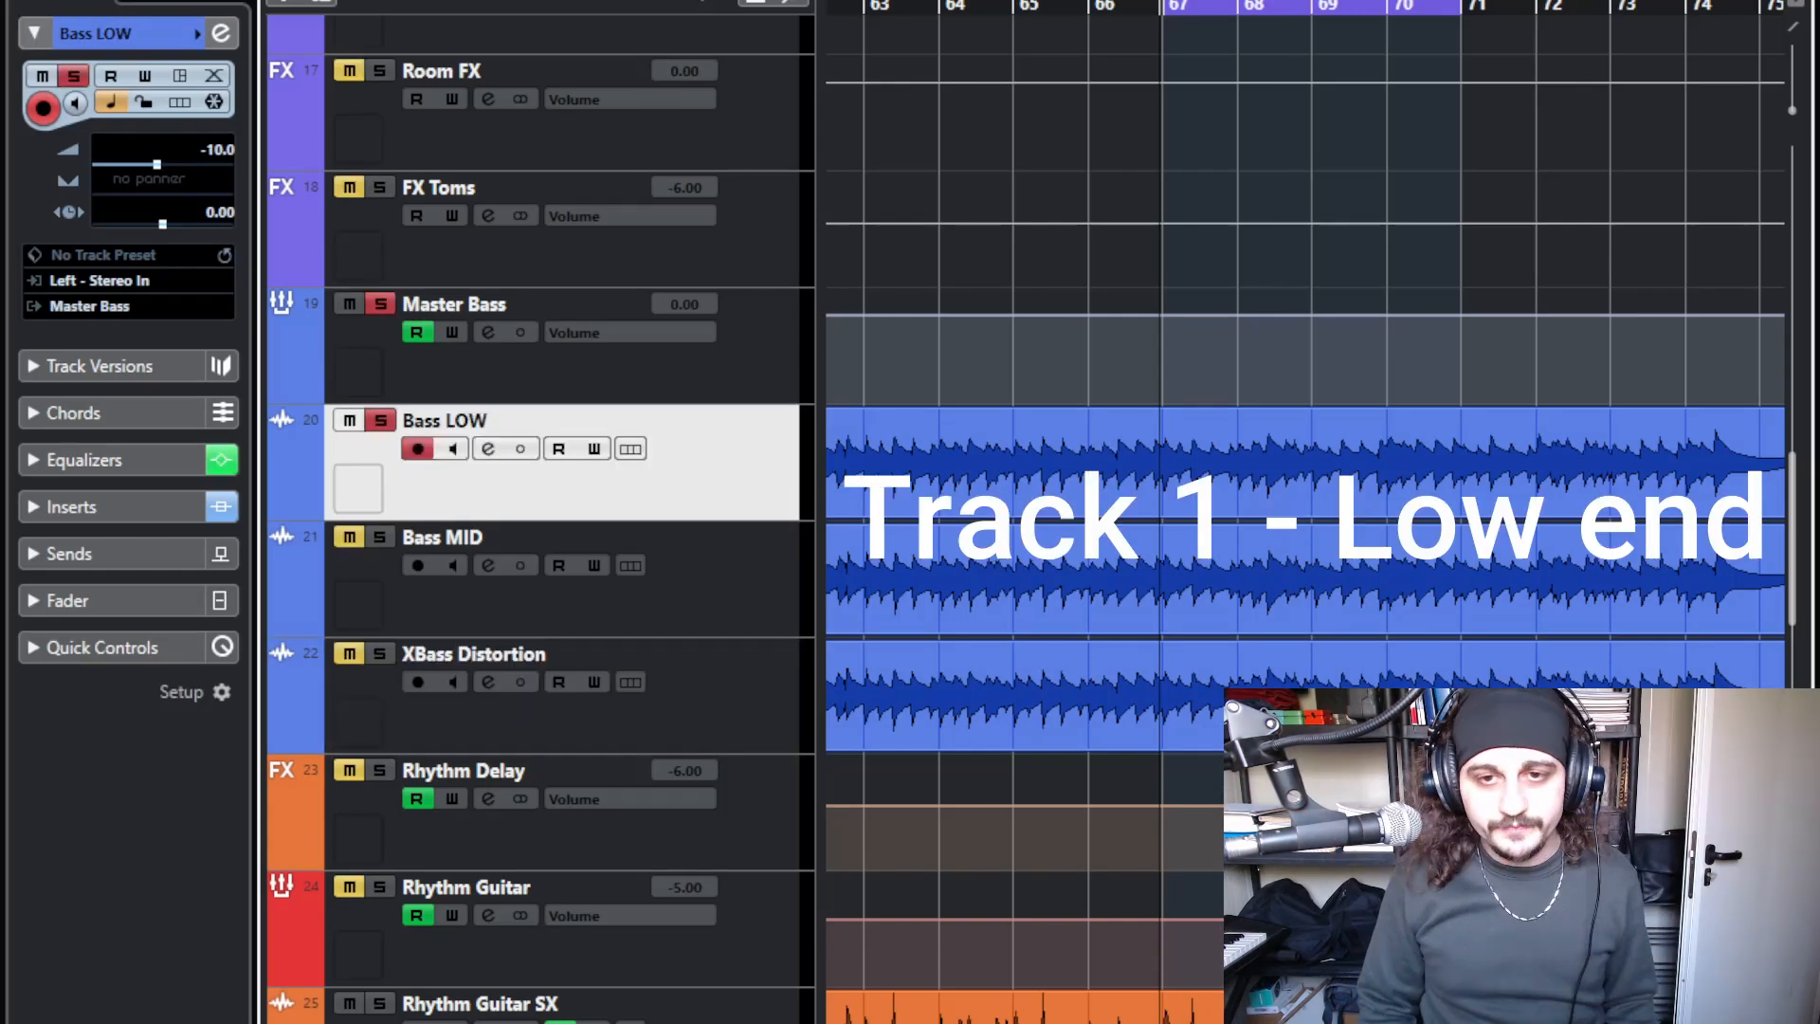
{"action": "key", "text": "space"}
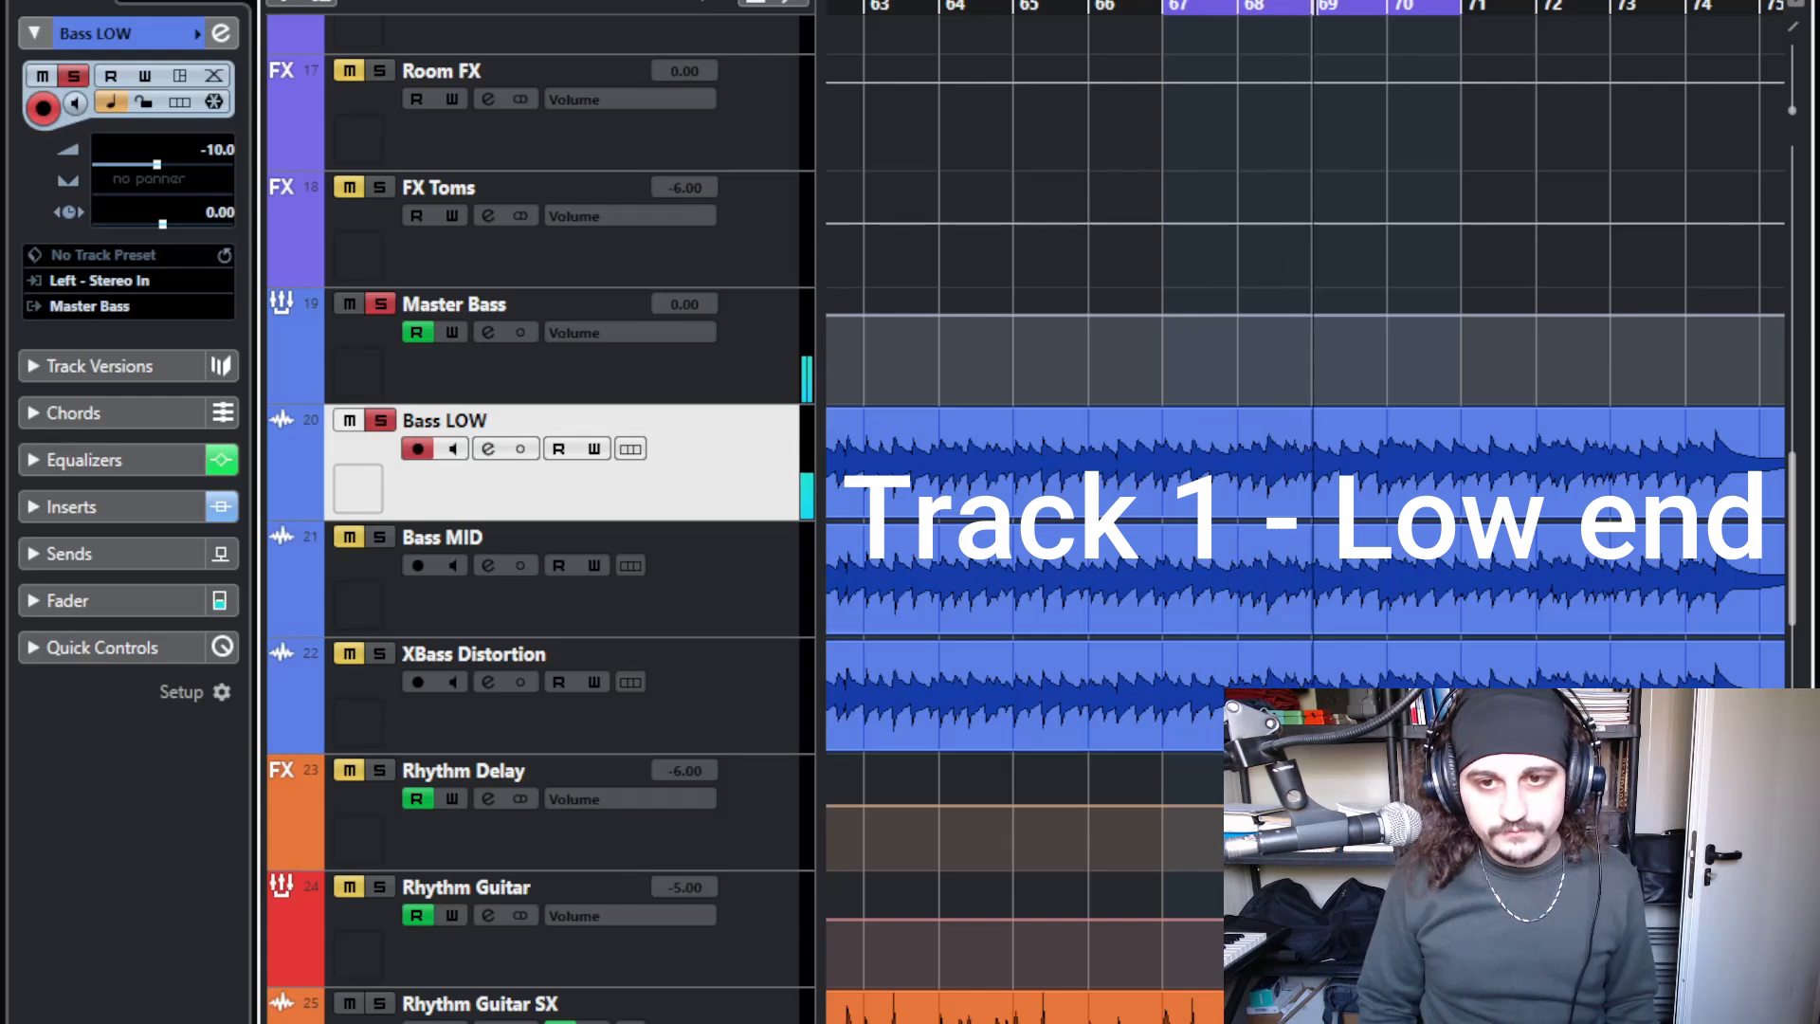
- Open the Bass LOW channel settings and examine its Darkglass Ultra and Frequency insert plug-ins
{"action": "key", "text": "e"}
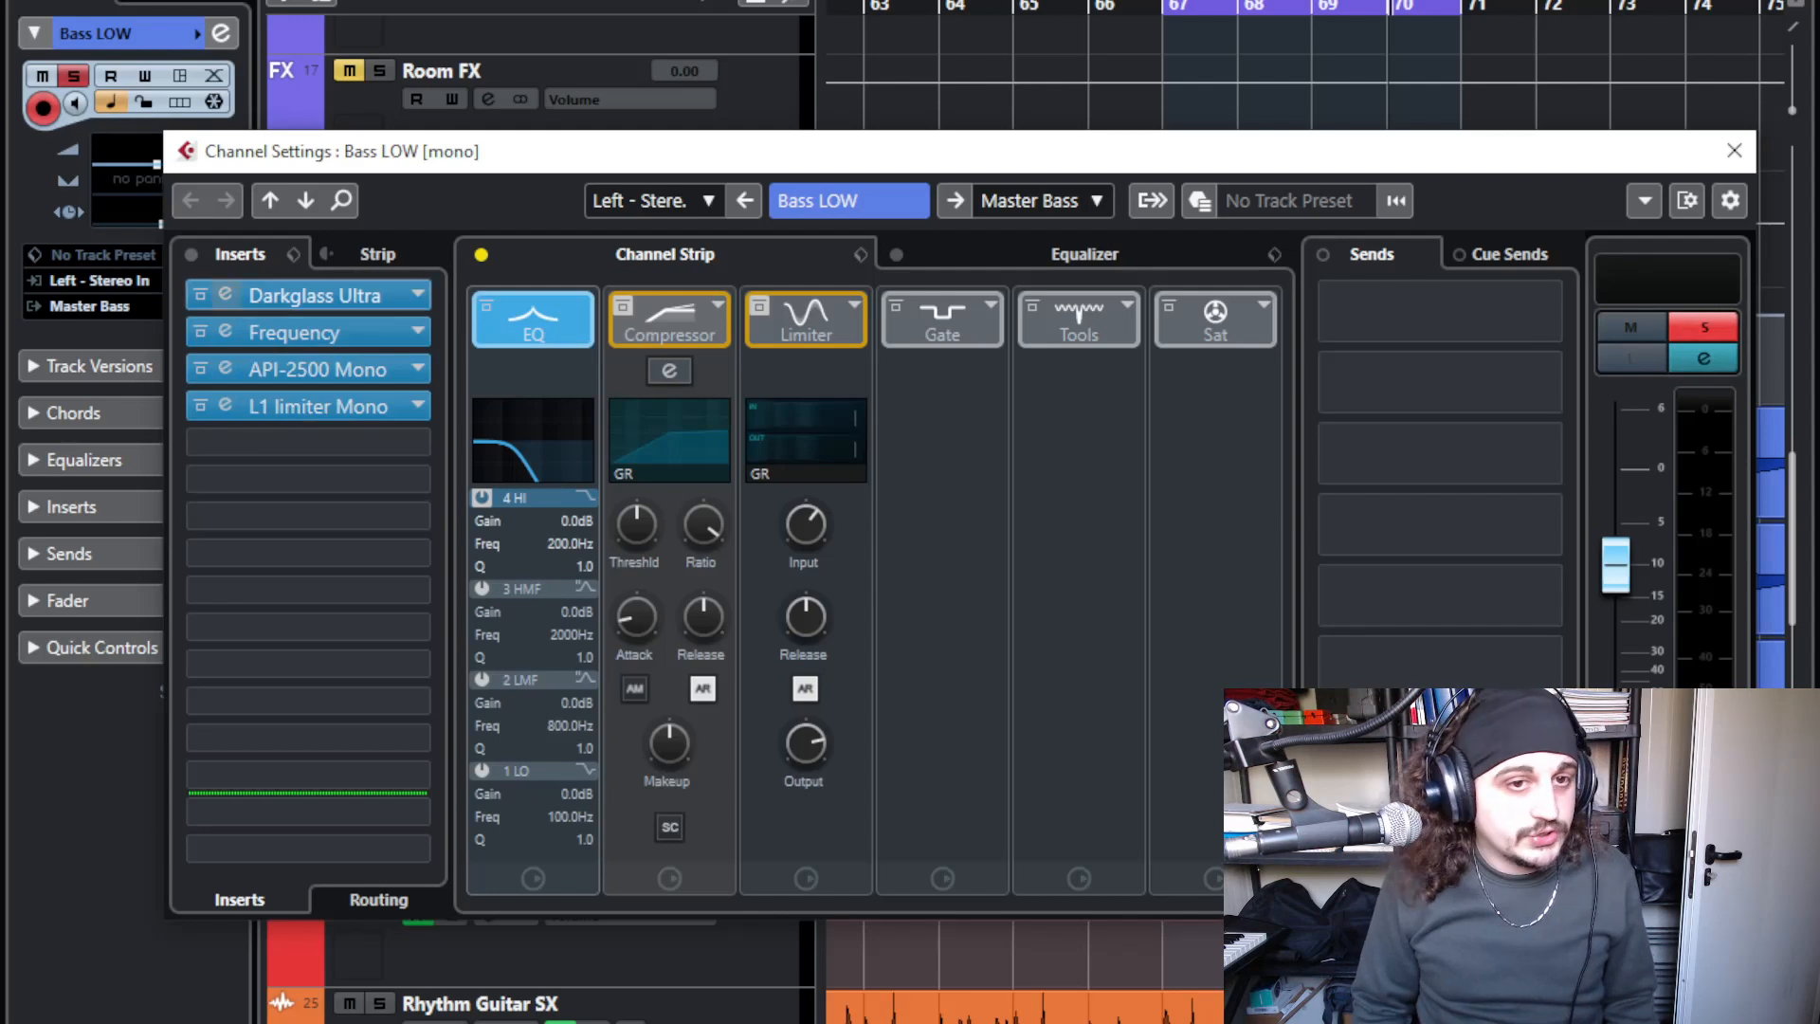
{"action": "left_click", "coordinate": [284, 295]}
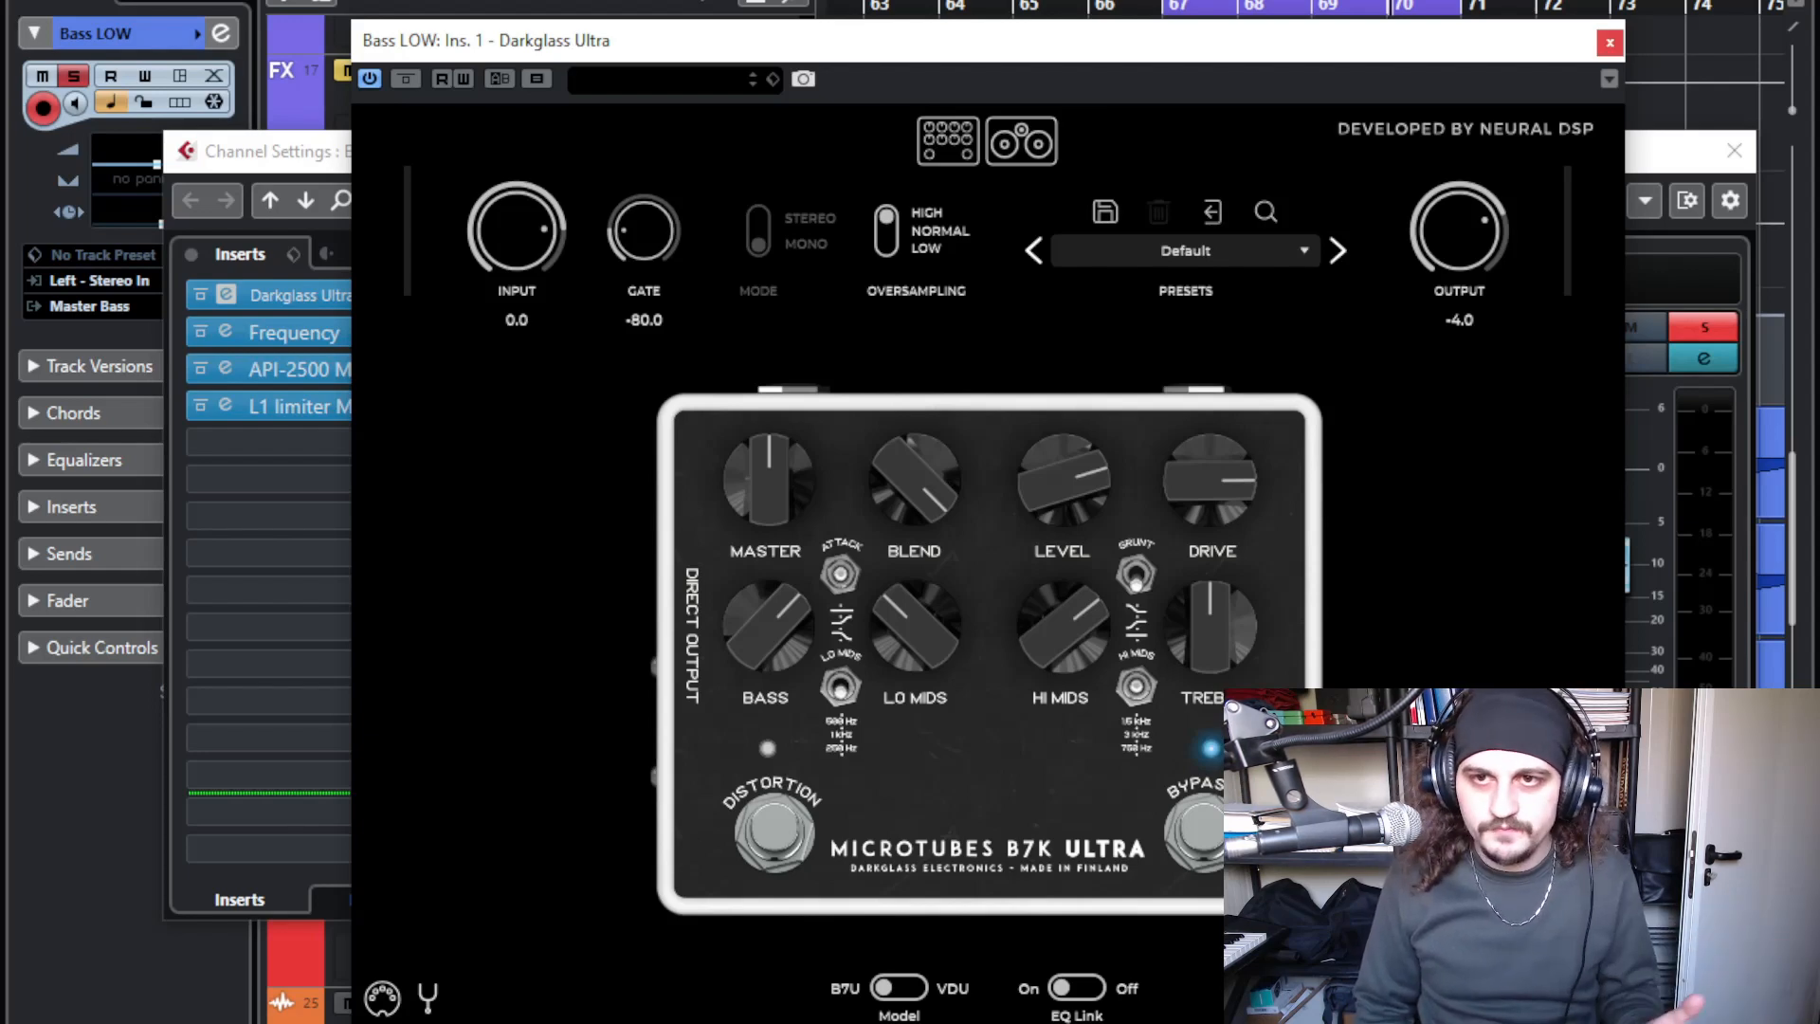
{"action": "left_click", "coordinate": [1610, 42]}
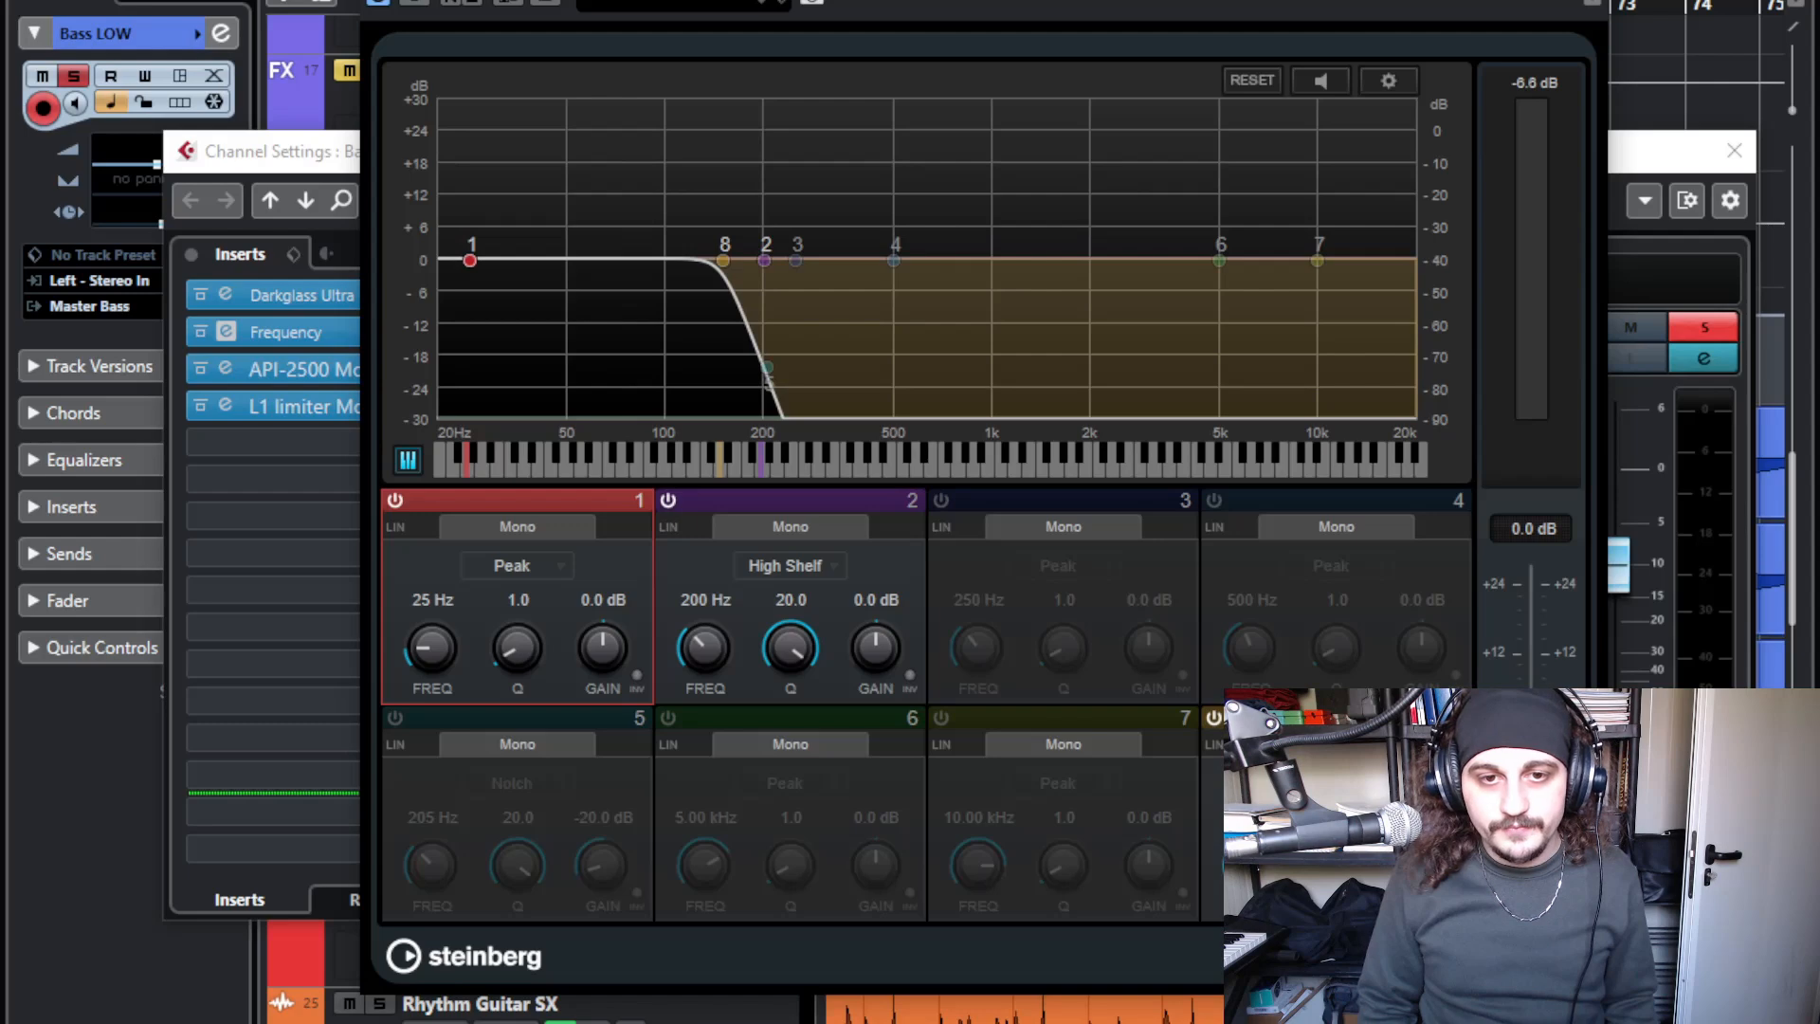
{"action": "left_click", "coordinate": [225, 332]}
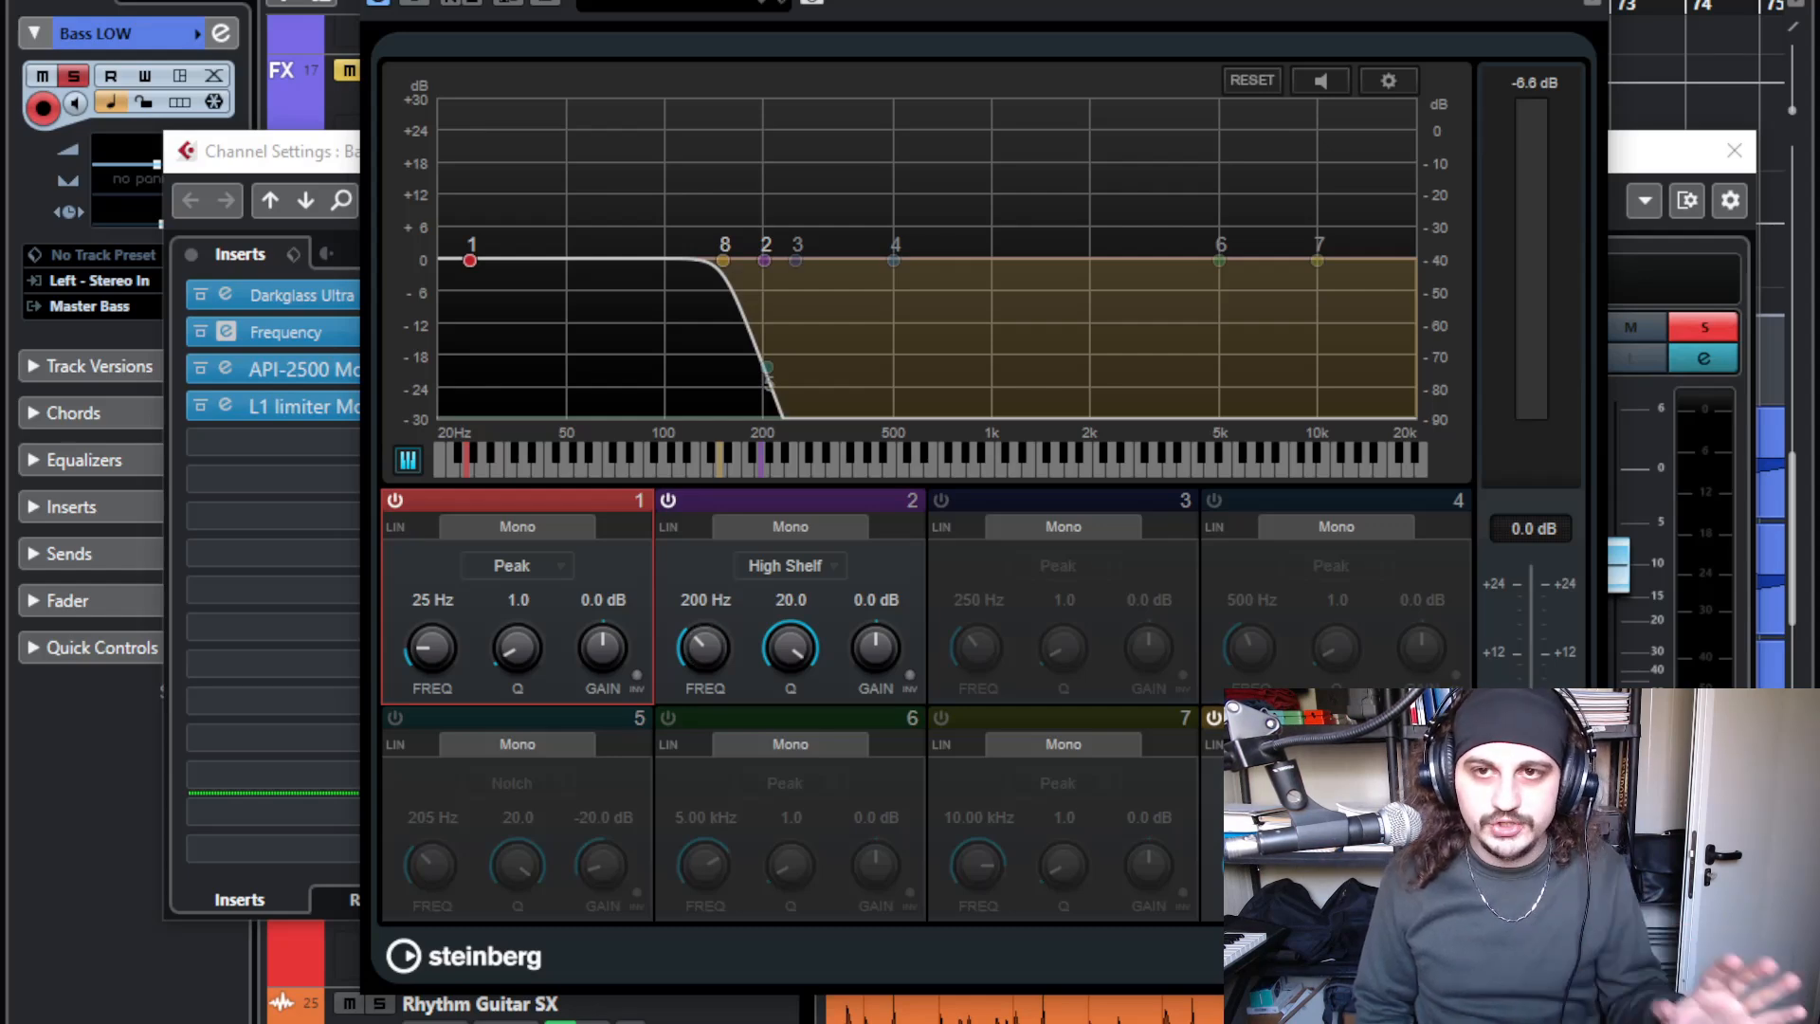
{"action": "left_click", "coordinate": [1588, 0]}
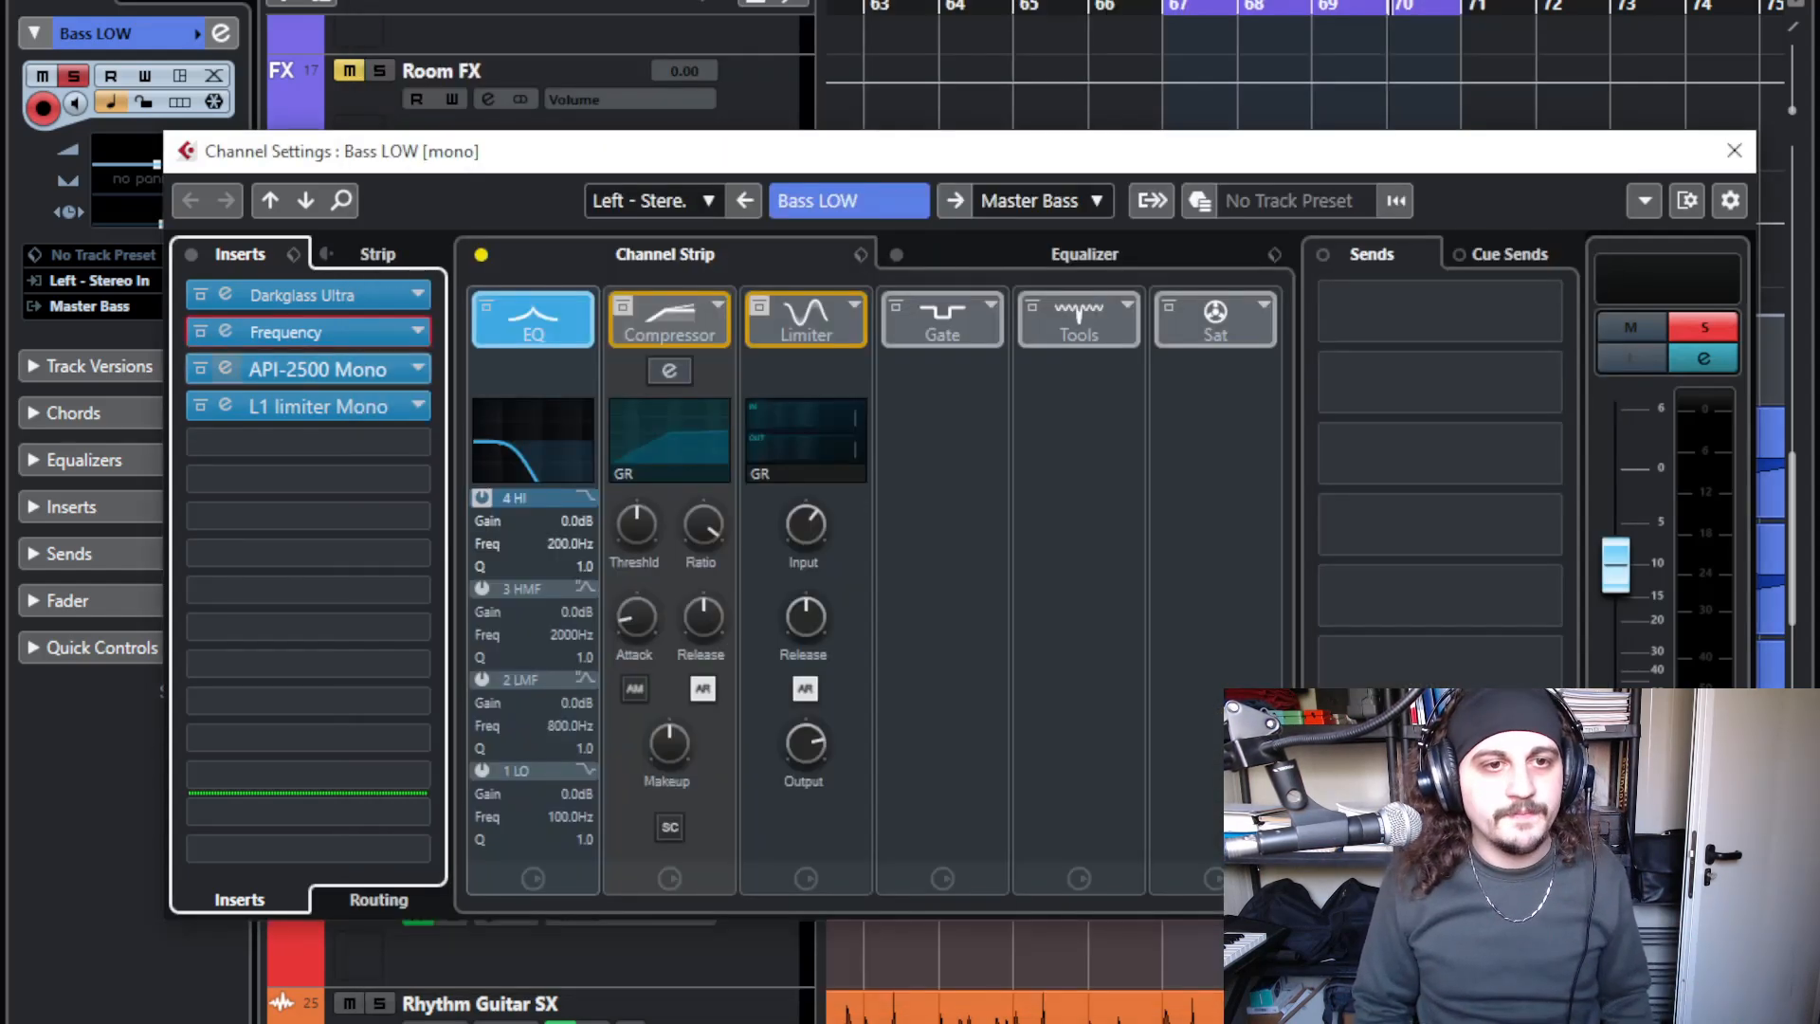
- Examine the API-2500 Mono and L1 limiter Mono inserts on Bass LOW, and close its channel settings
{"action": "left_click", "coordinate": [225, 369]}
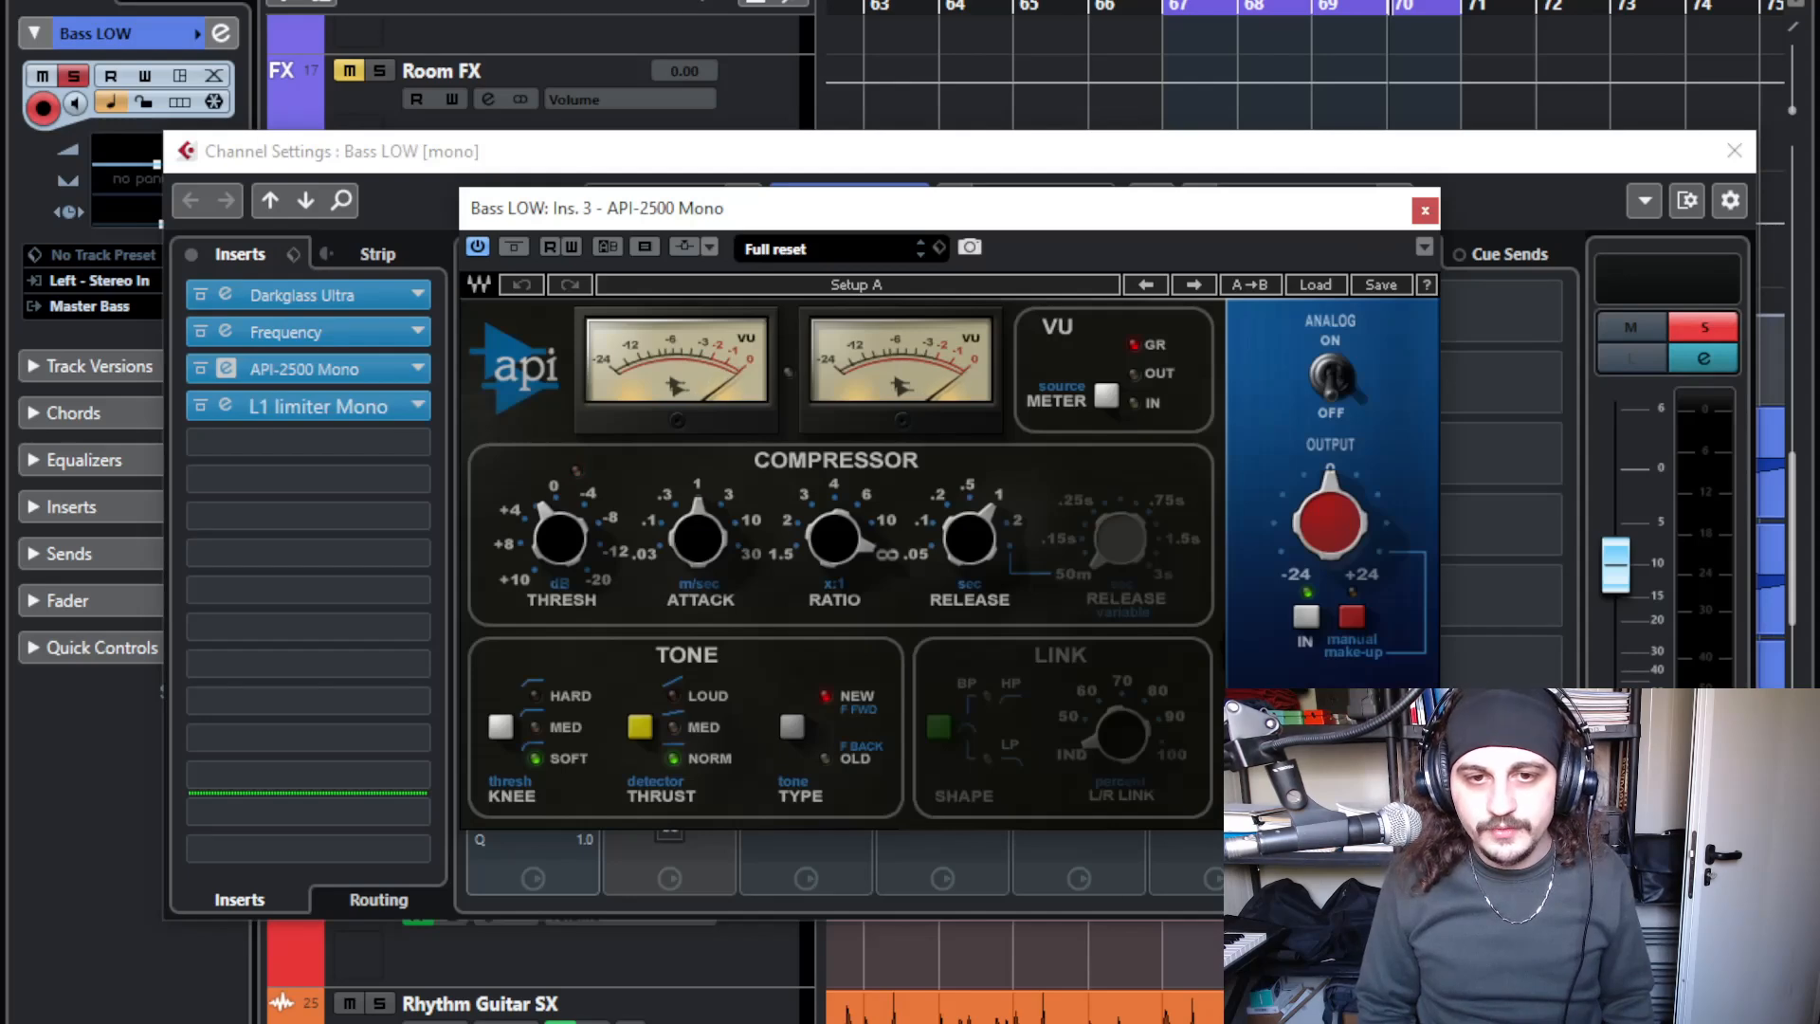
{"action": "mouse_move", "coordinate": [835, 540]}
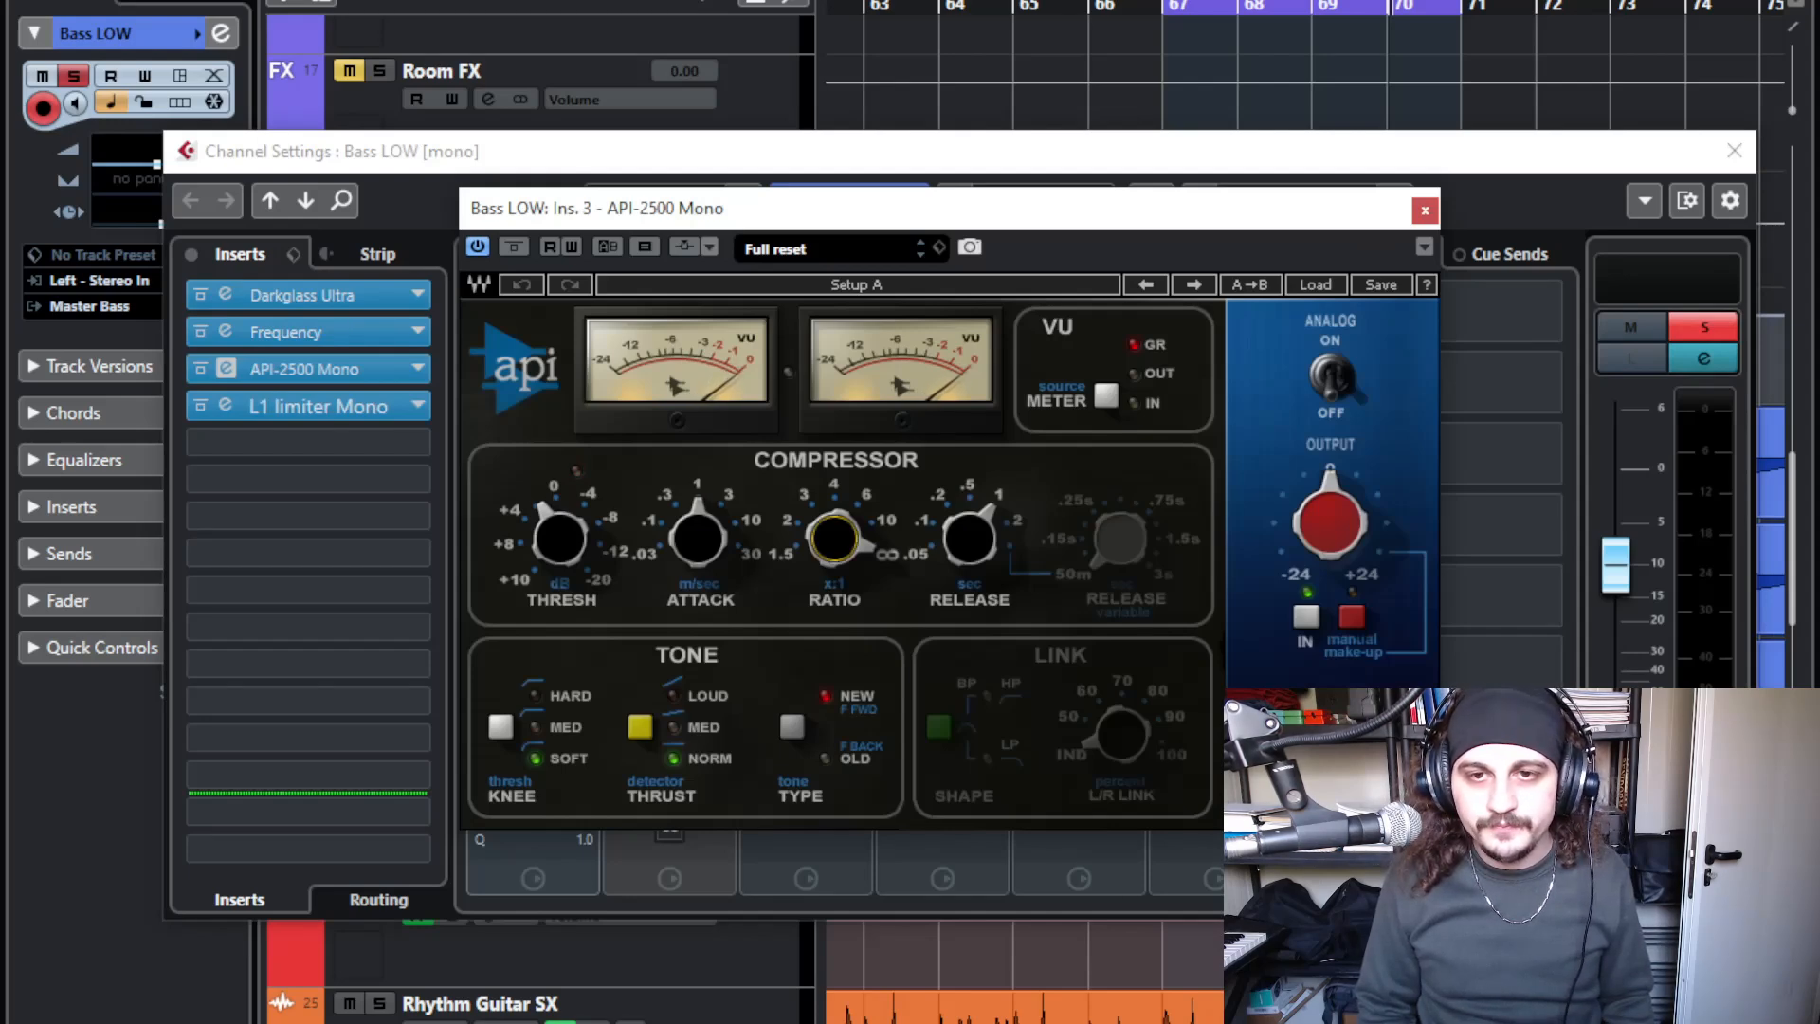
{"action": "left_click", "coordinate": [226, 406]}
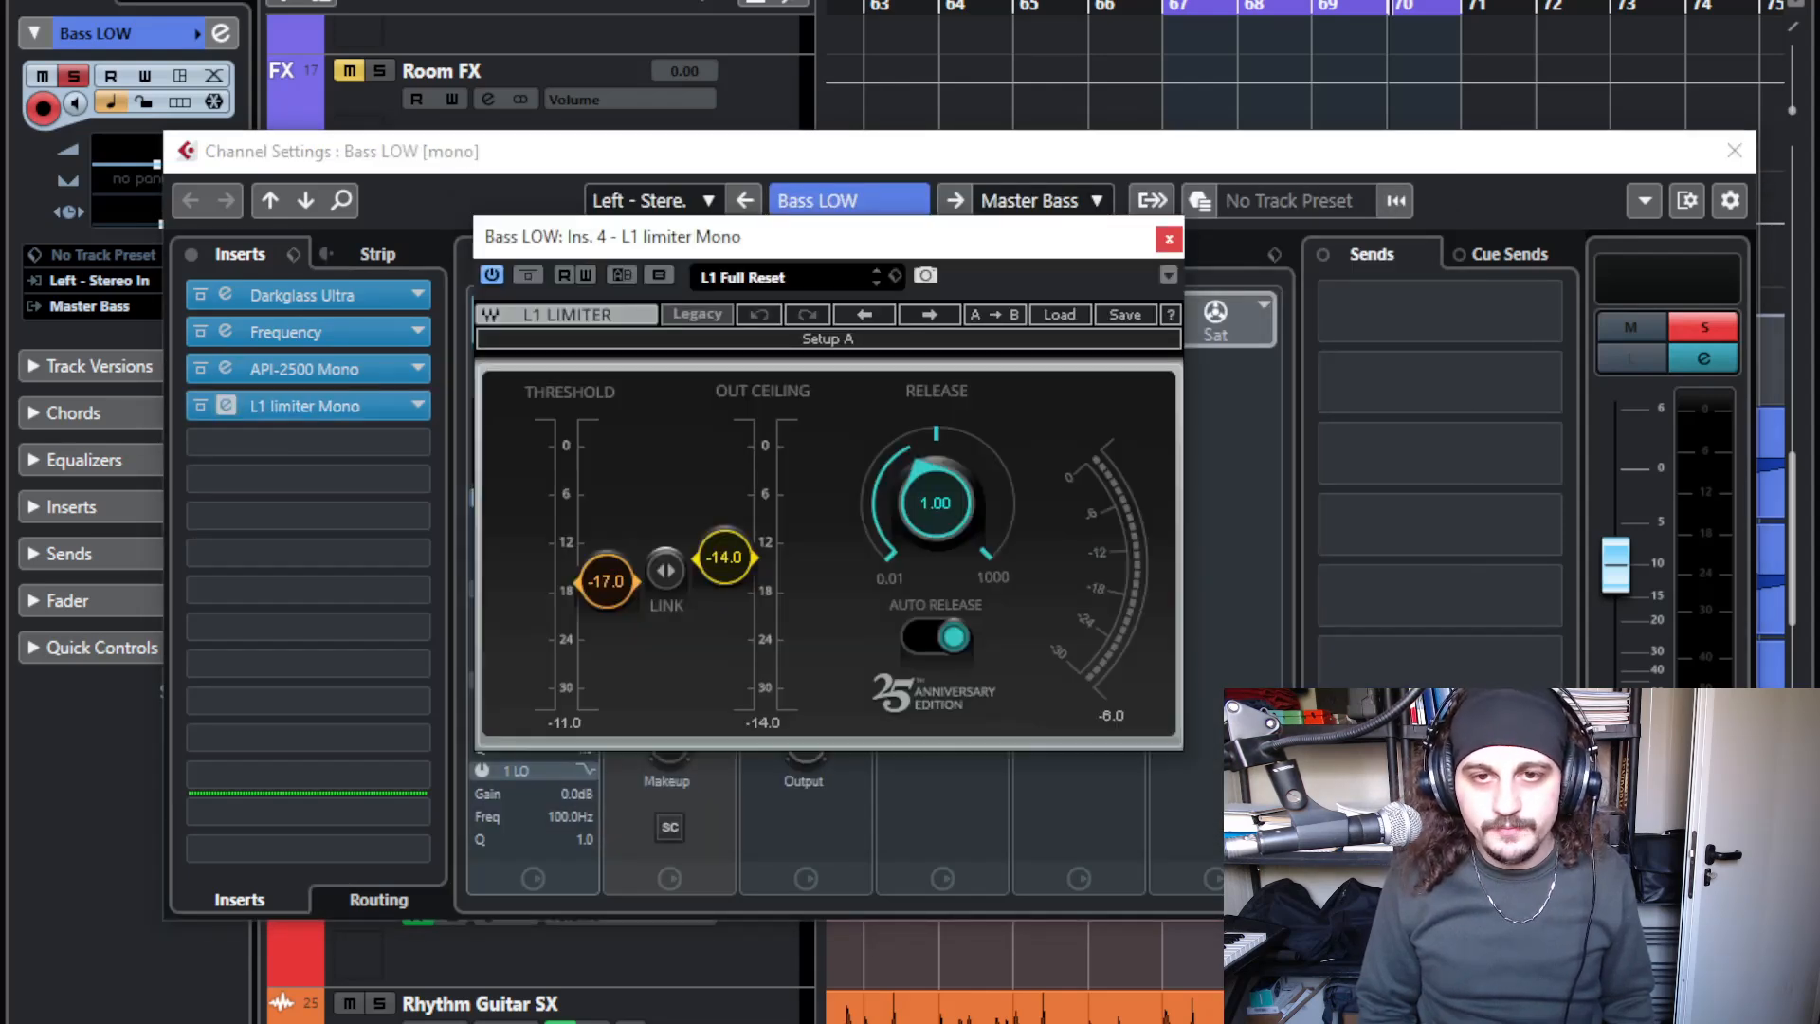
{"action": "left_click", "coordinate": [1169, 239]}
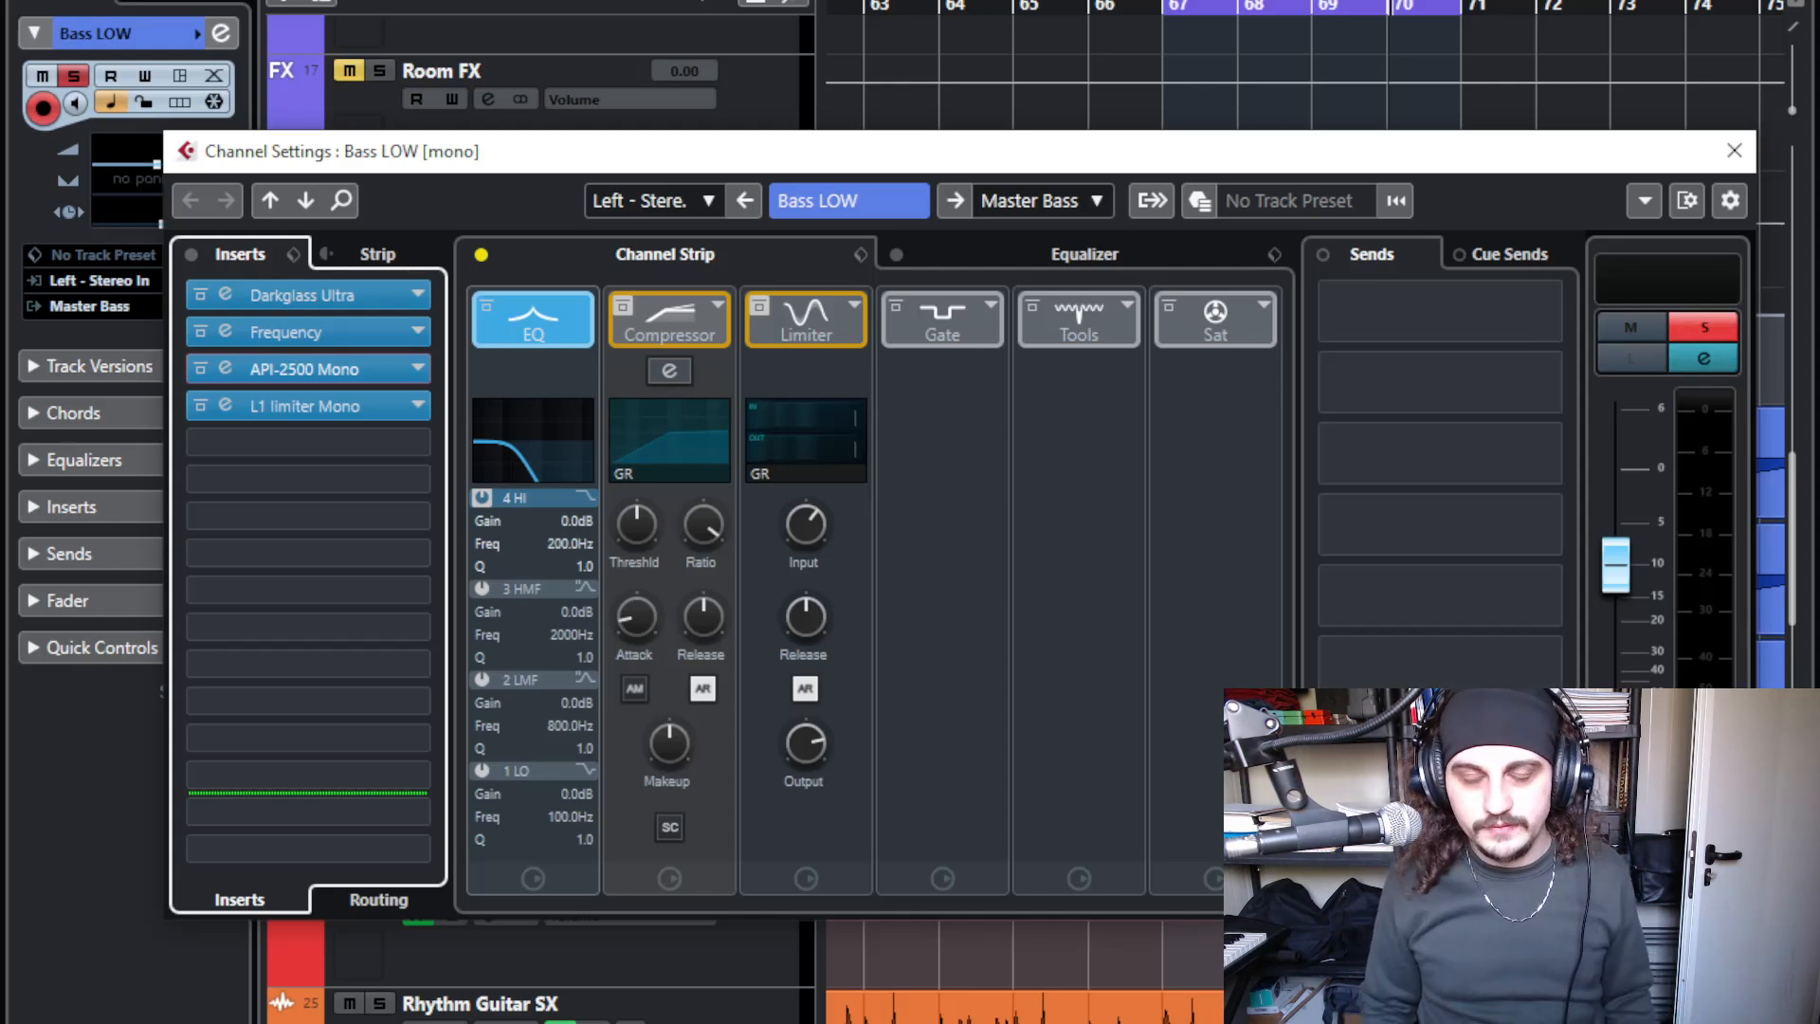
{"action": "left_click", "coordinate": [1734, 151]}
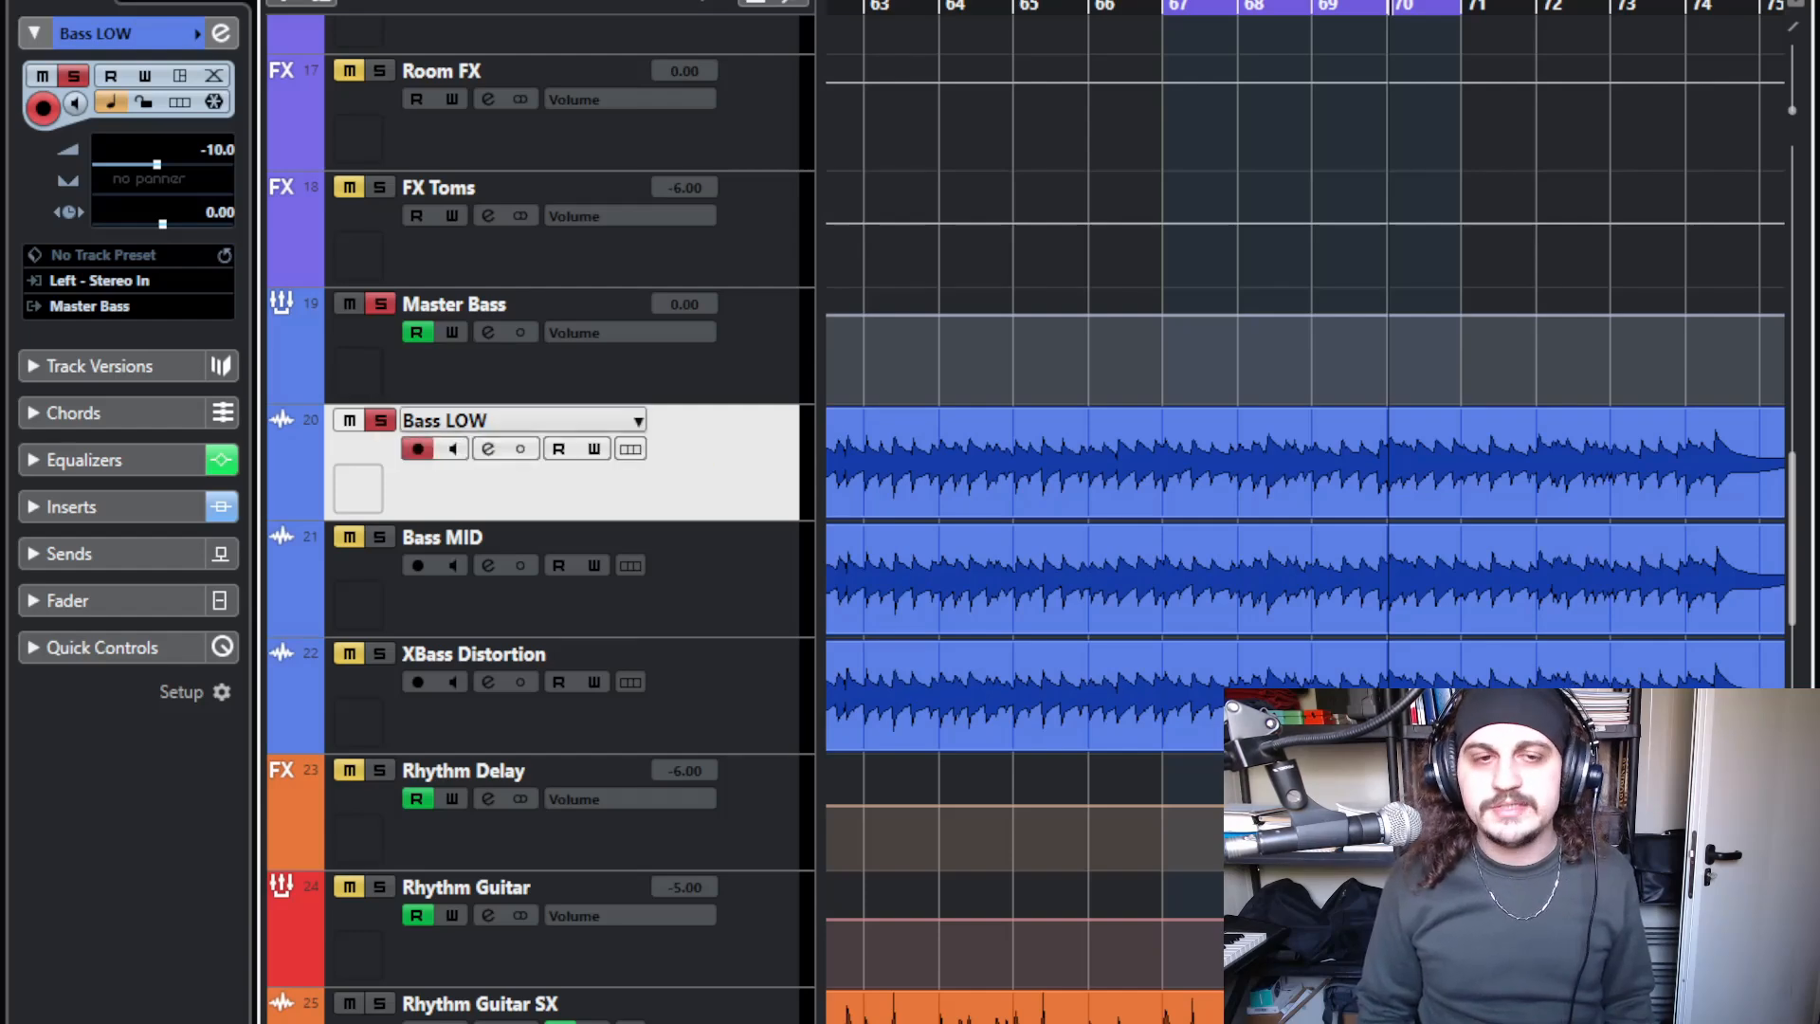
- Unsolo Bass LOW, solo the Bass MID track and play it back from bar 67
{"action": "left_click", "coordinate": [380, 420]}
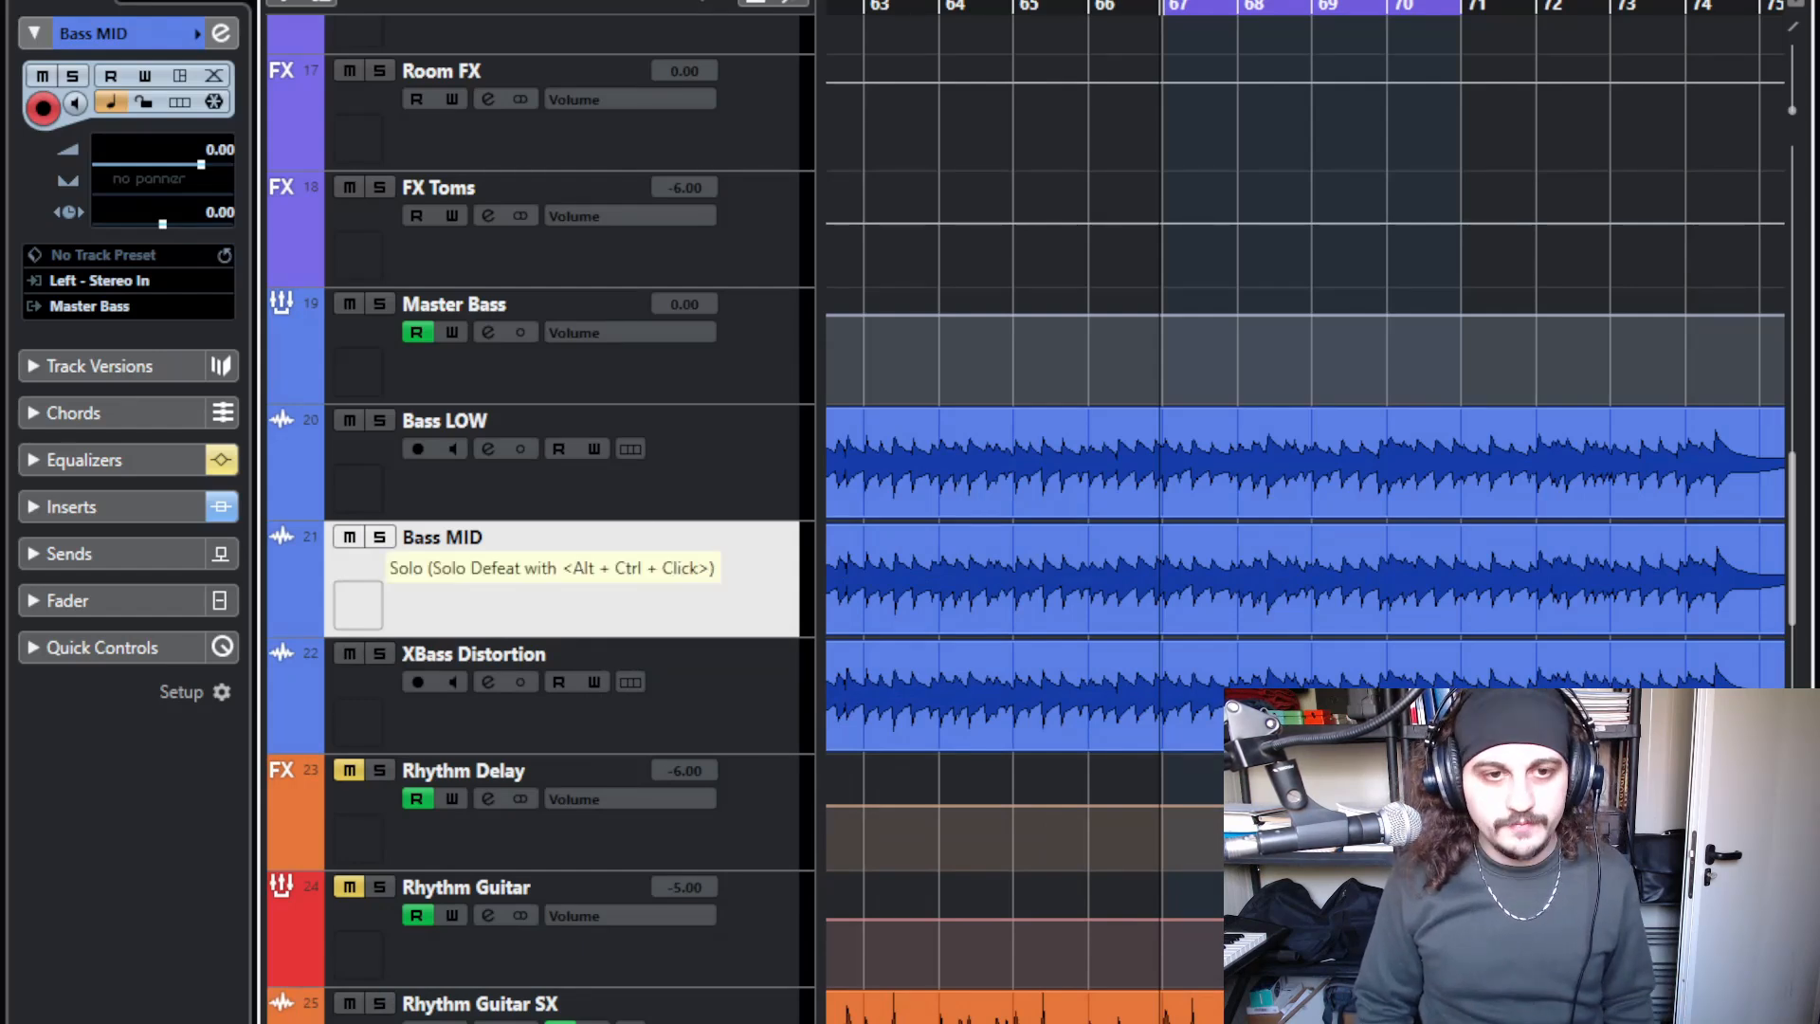
{"action": "left_click", "coordinate": [379, 538]}
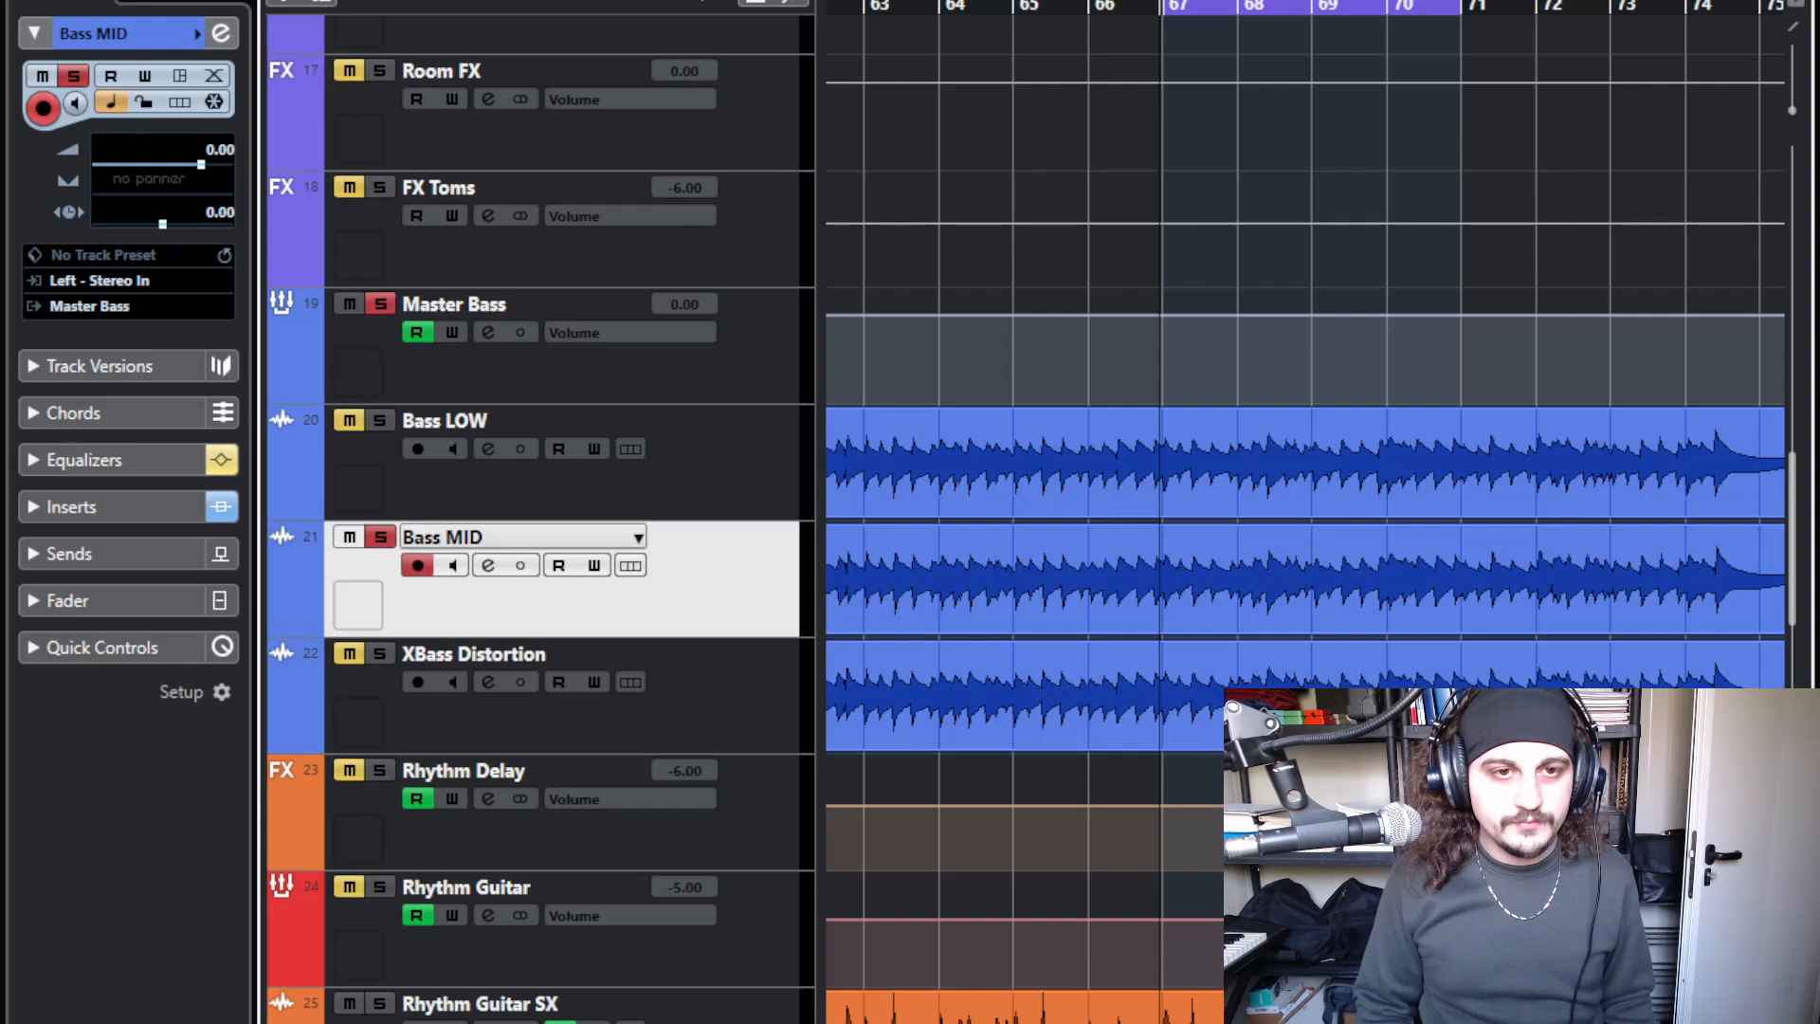
{"action": "key", "text": "space"}
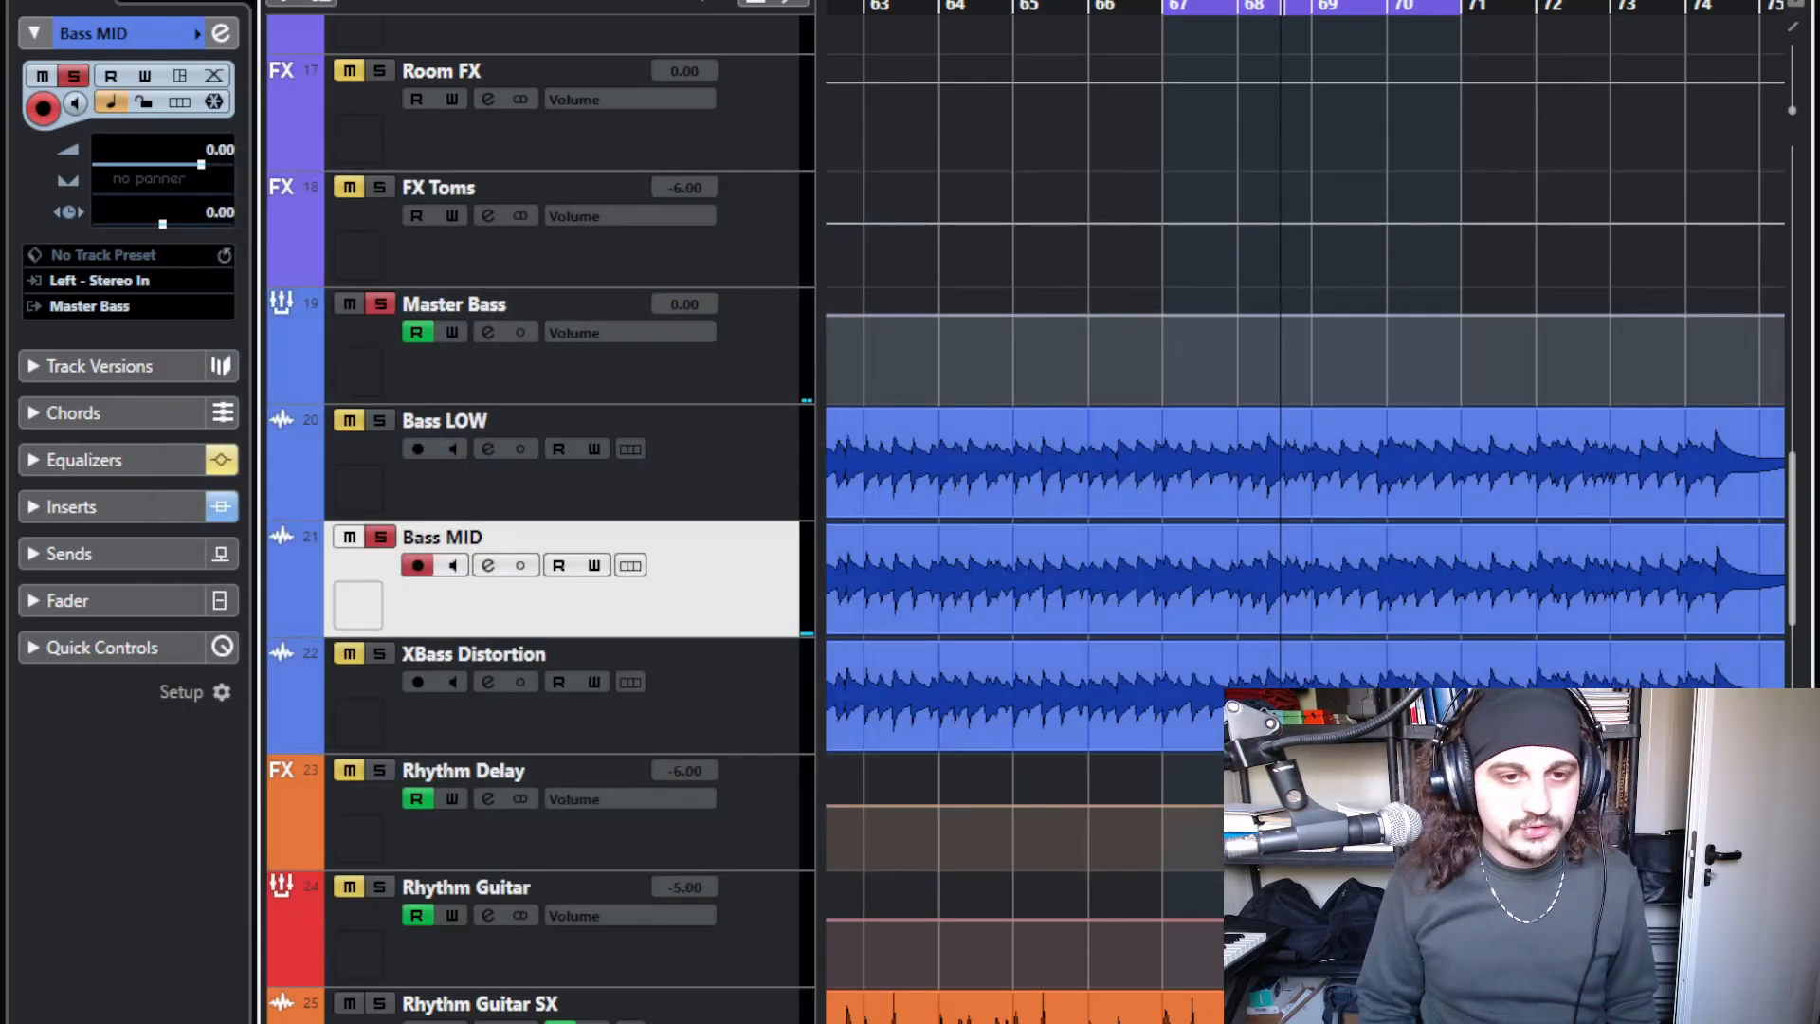
- Open the Bass MID channel settings and examine its Darkglass Ultra plug-in and the Frequency EQ in insert slot 2
{"action": "left_click", "coordinate": [487, 566]}
{"action": "left_click", "coordinate": [309, 296]}
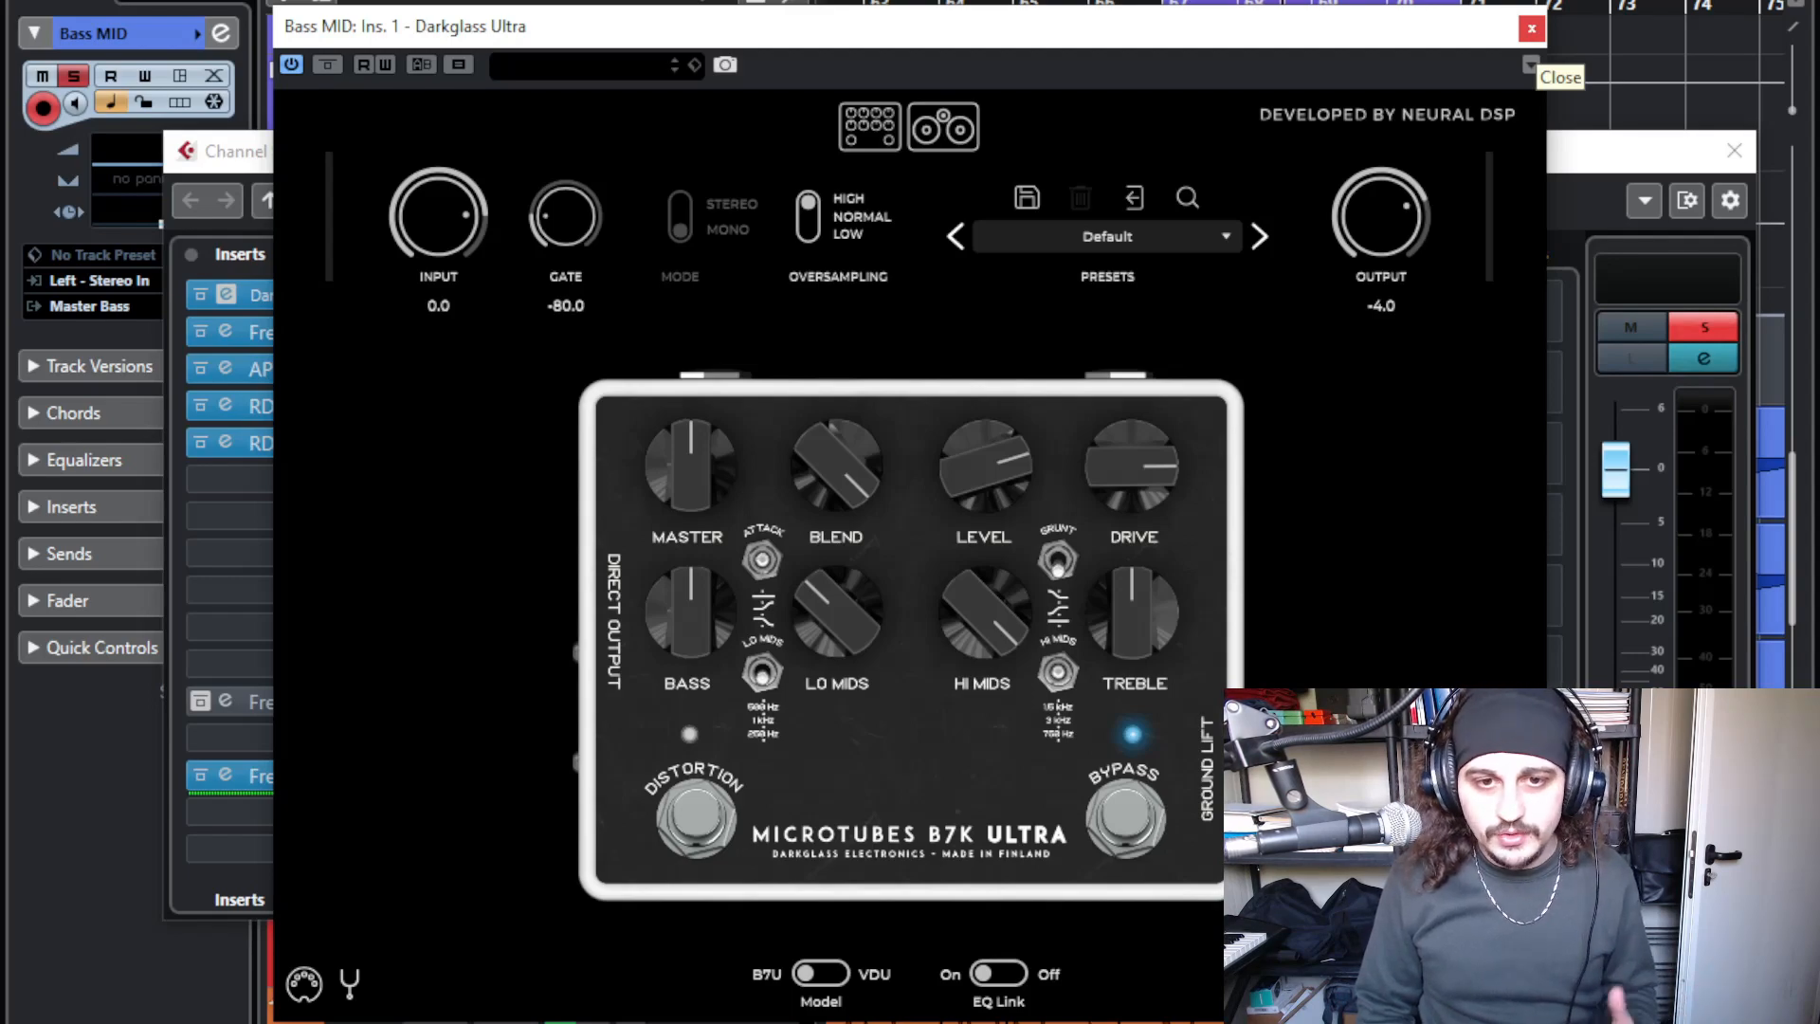
{"action": "left_click", "coordinate": [1531, 29]}
{"action": "left_click", "coordinate": [225, 331]}
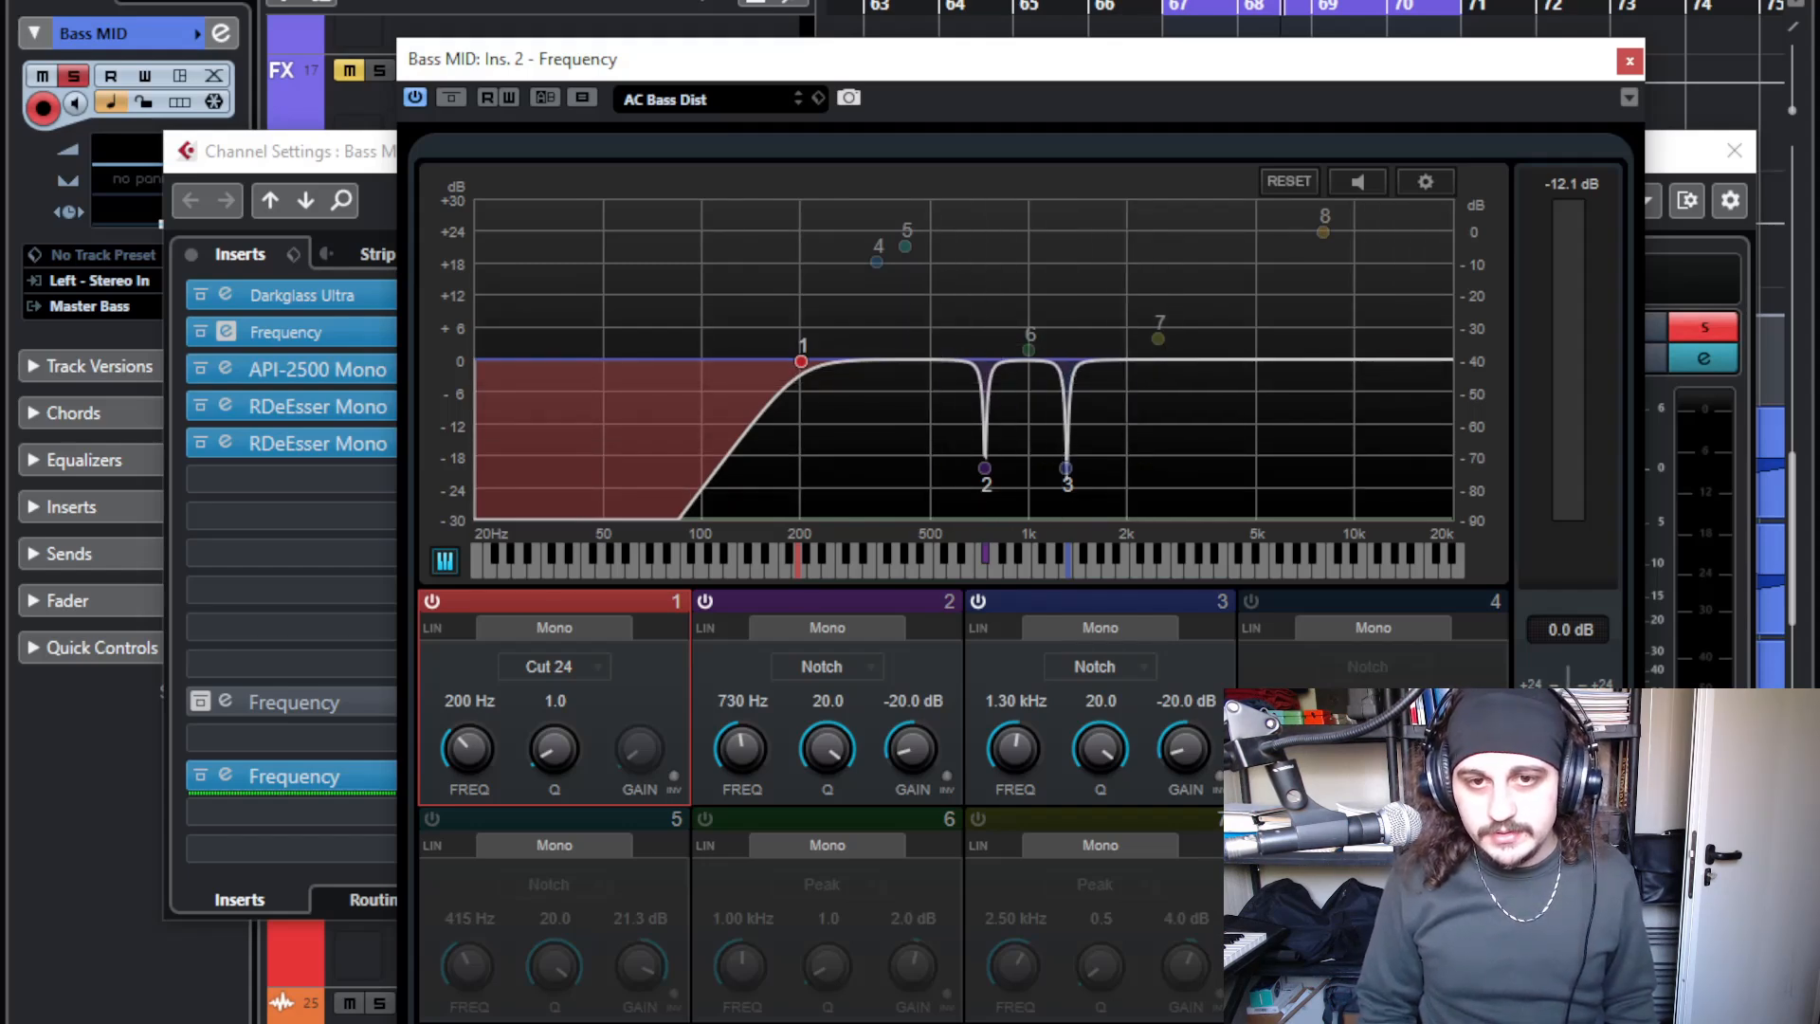
{"action": "left_click", "coordinate": [225, 331]}
- Examine the API-2500 Mono compressor and the first RDeEsser Mono insert on Bass MID
{"action": "left_click", "coordinate": [225, 368]}
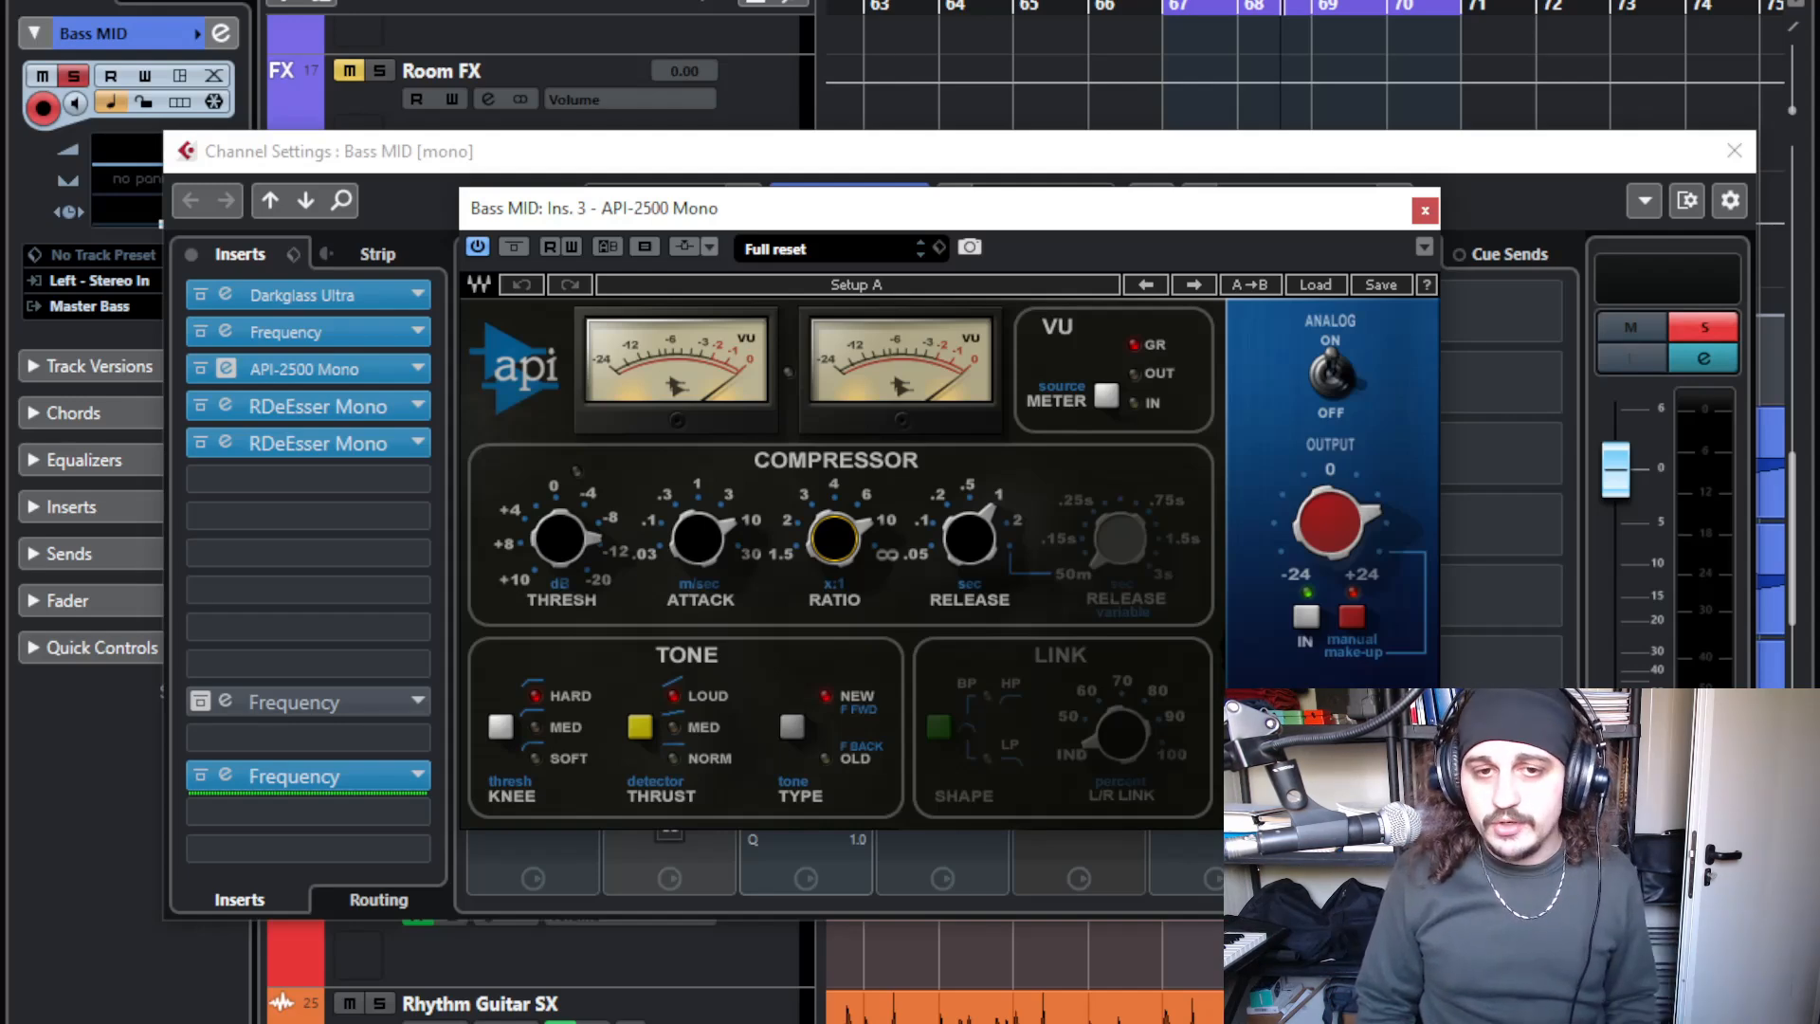
{"action": "mouse_move", "coordinate": [834, 539]}
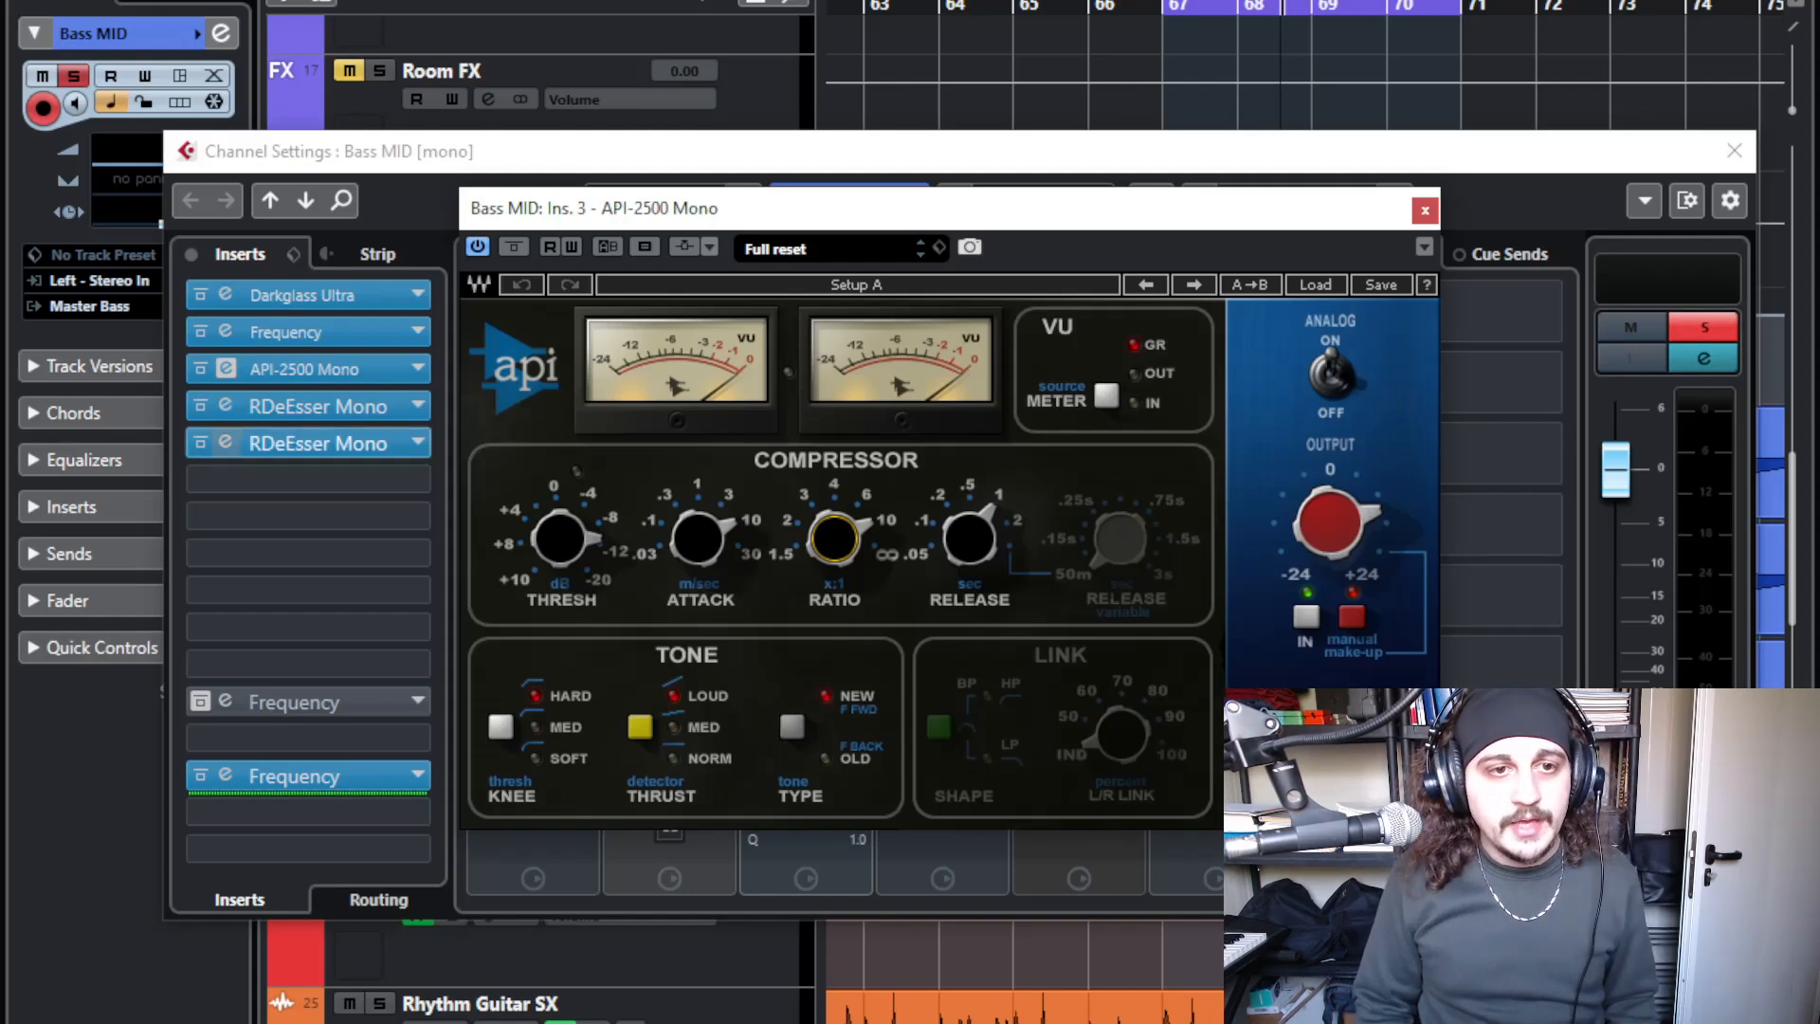
{"action": "left_click", "coordinate": [225, 368]}
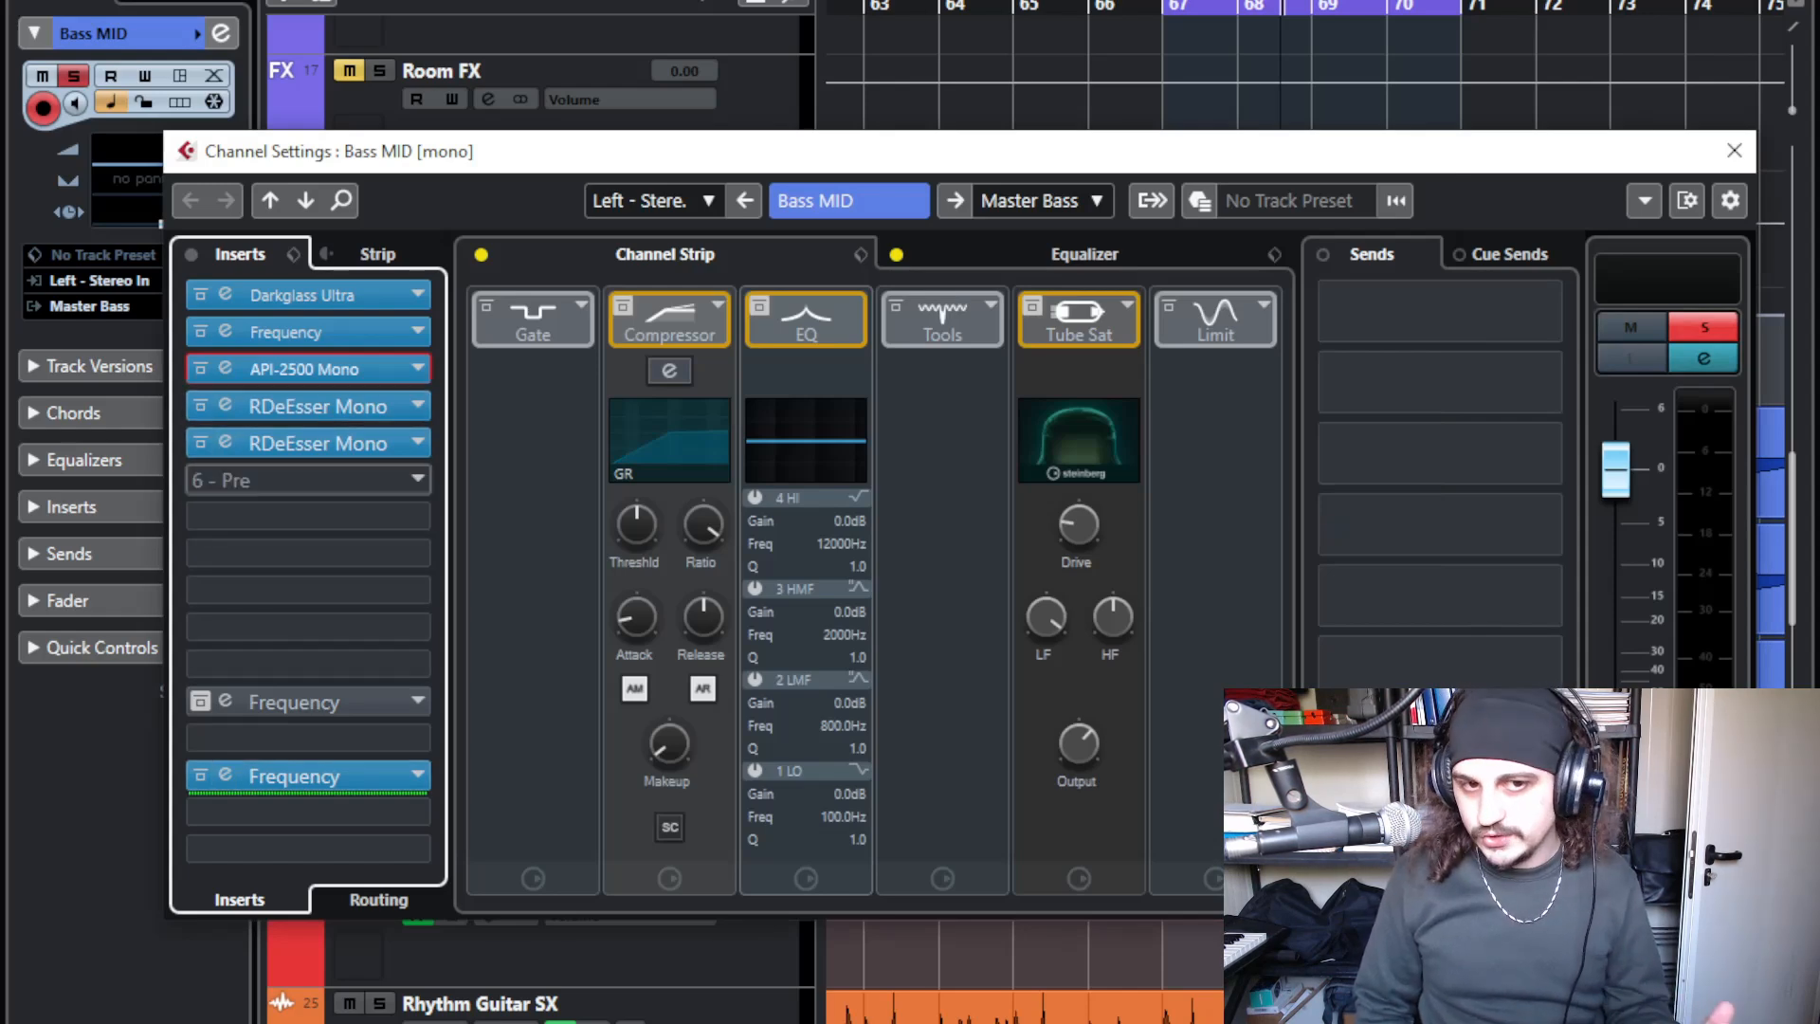
{"action": "left_click", "coordinate": [226, 406]}
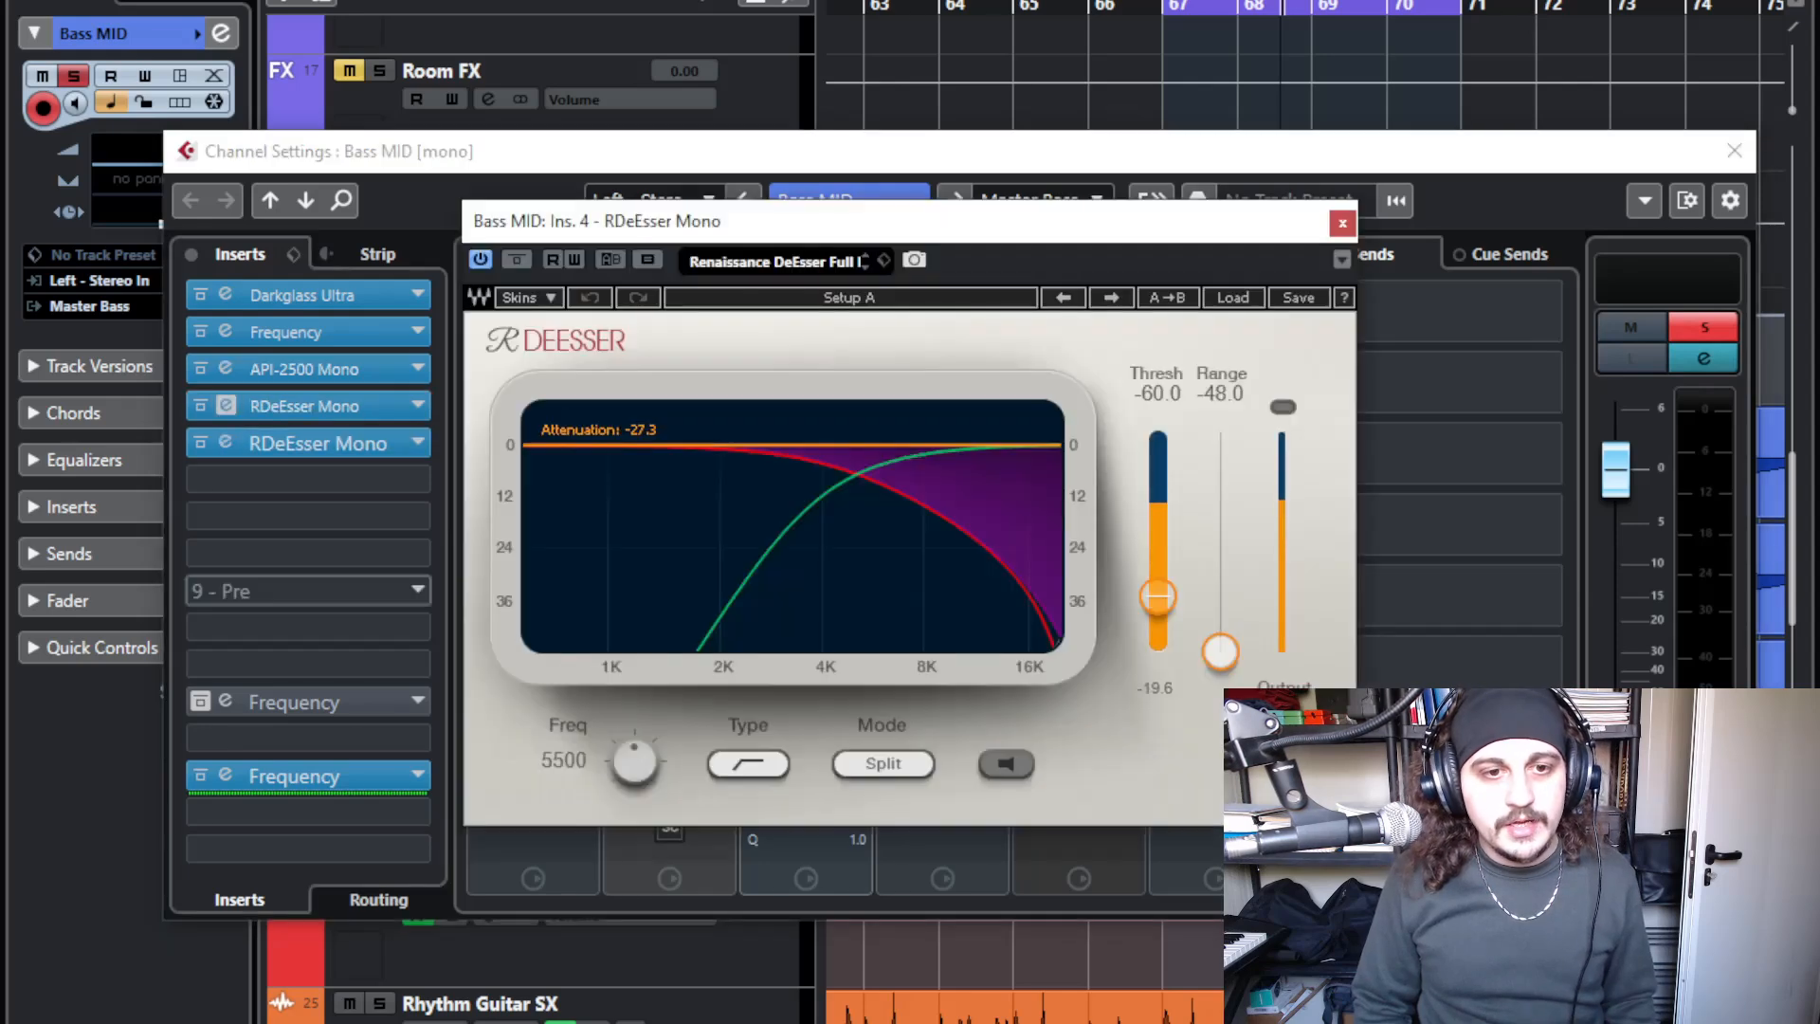
{"action": "left_click", "coordinate": [1345, 223]}
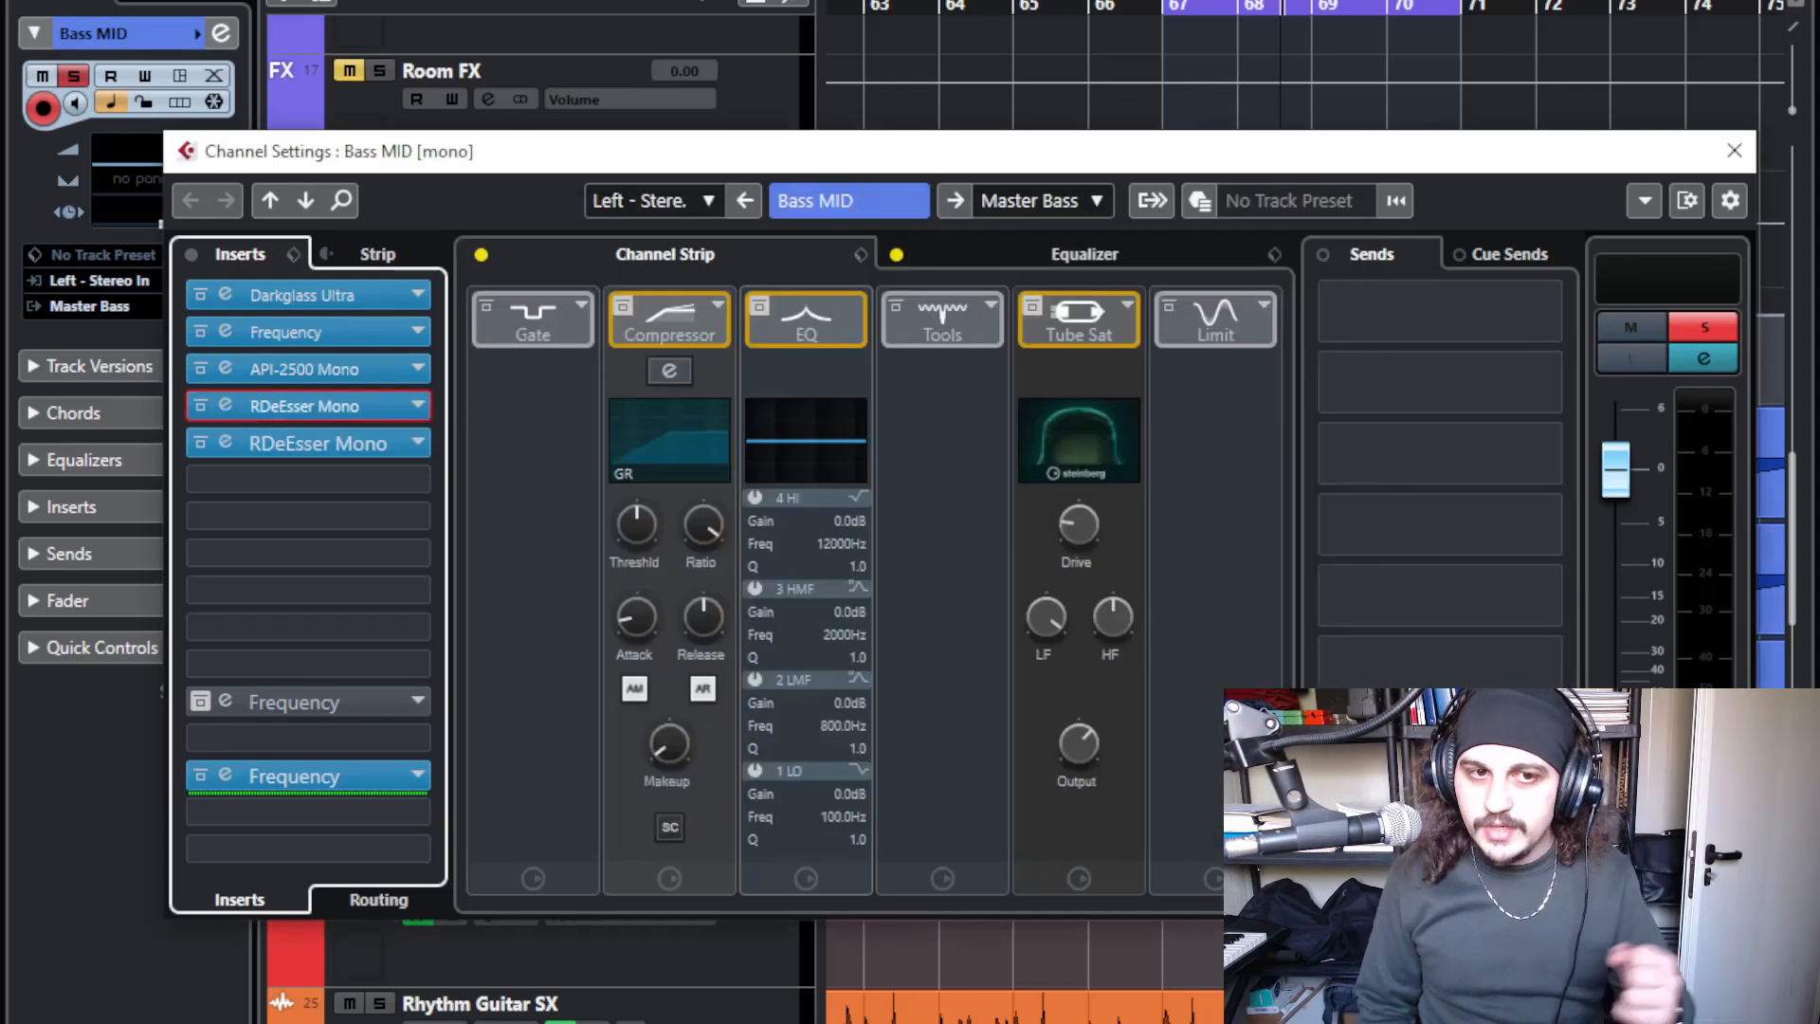
- Examine the Frequency EQ in insert slot 14 of Bass MID, and close the plug-in and channel settings
{"action": "left_click", "coordinate": [226, 775]}
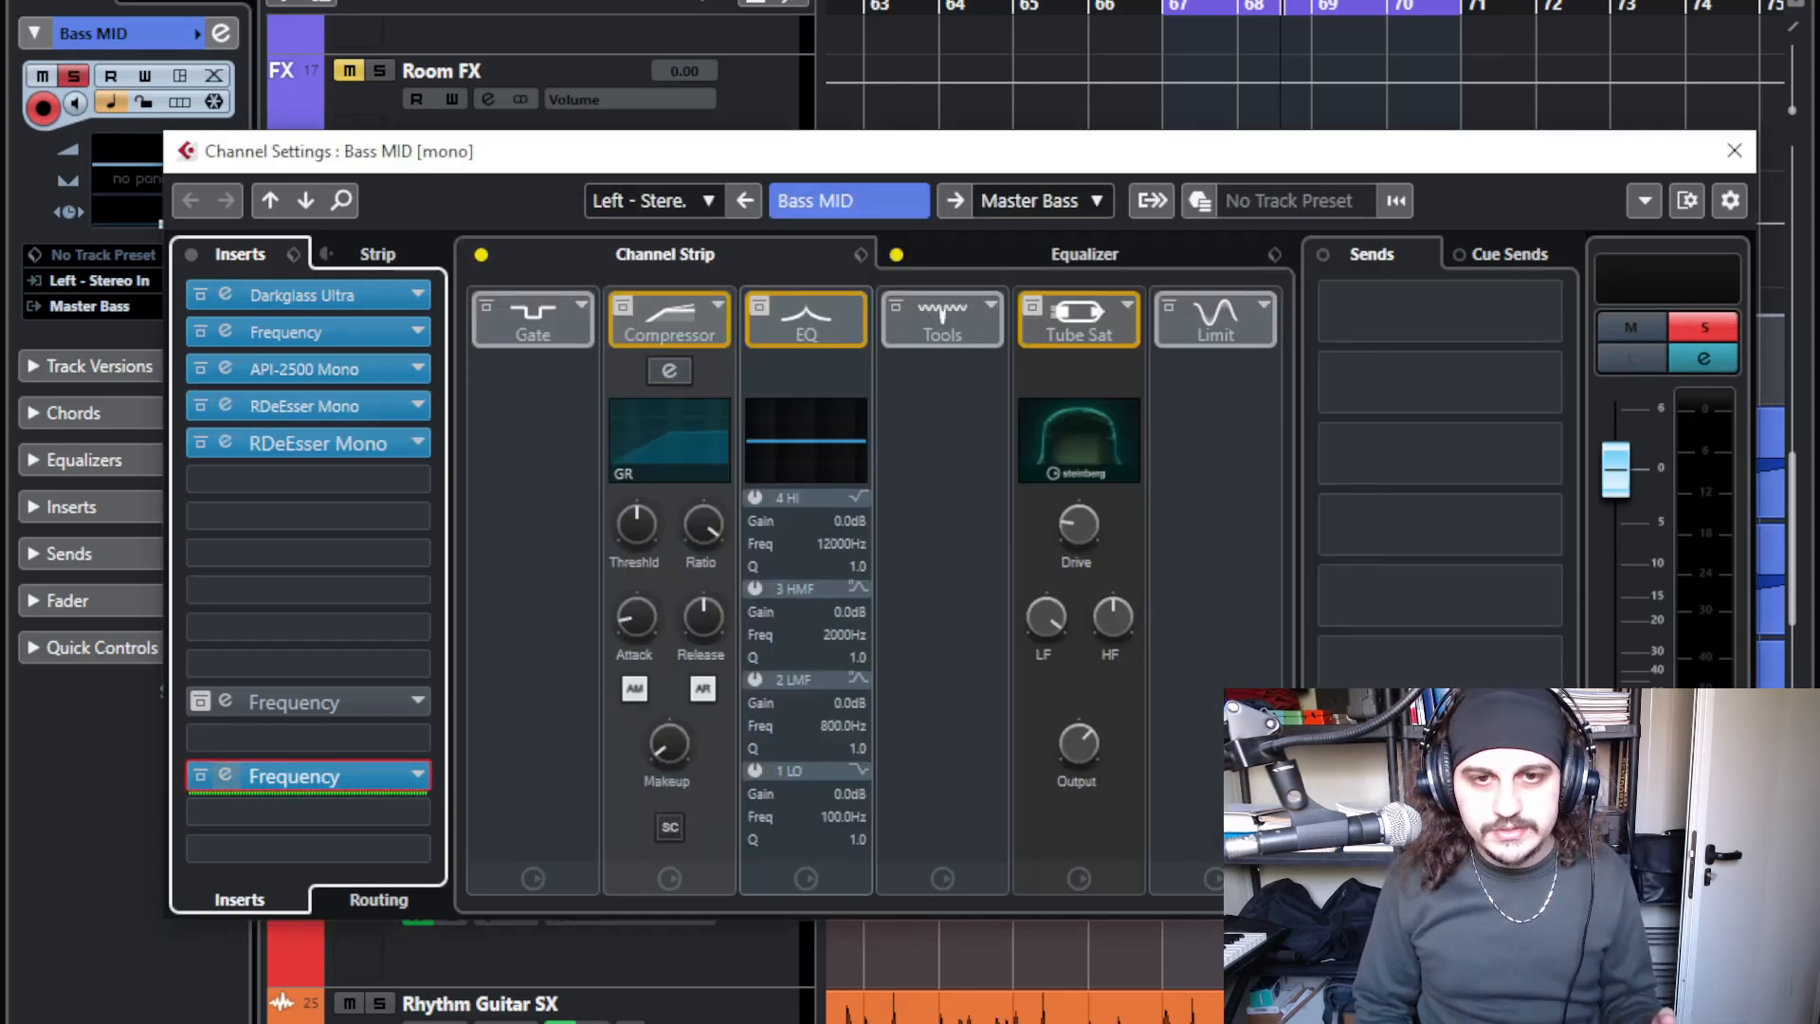
{"action": "left_click", "coordinate": [225, 776]}
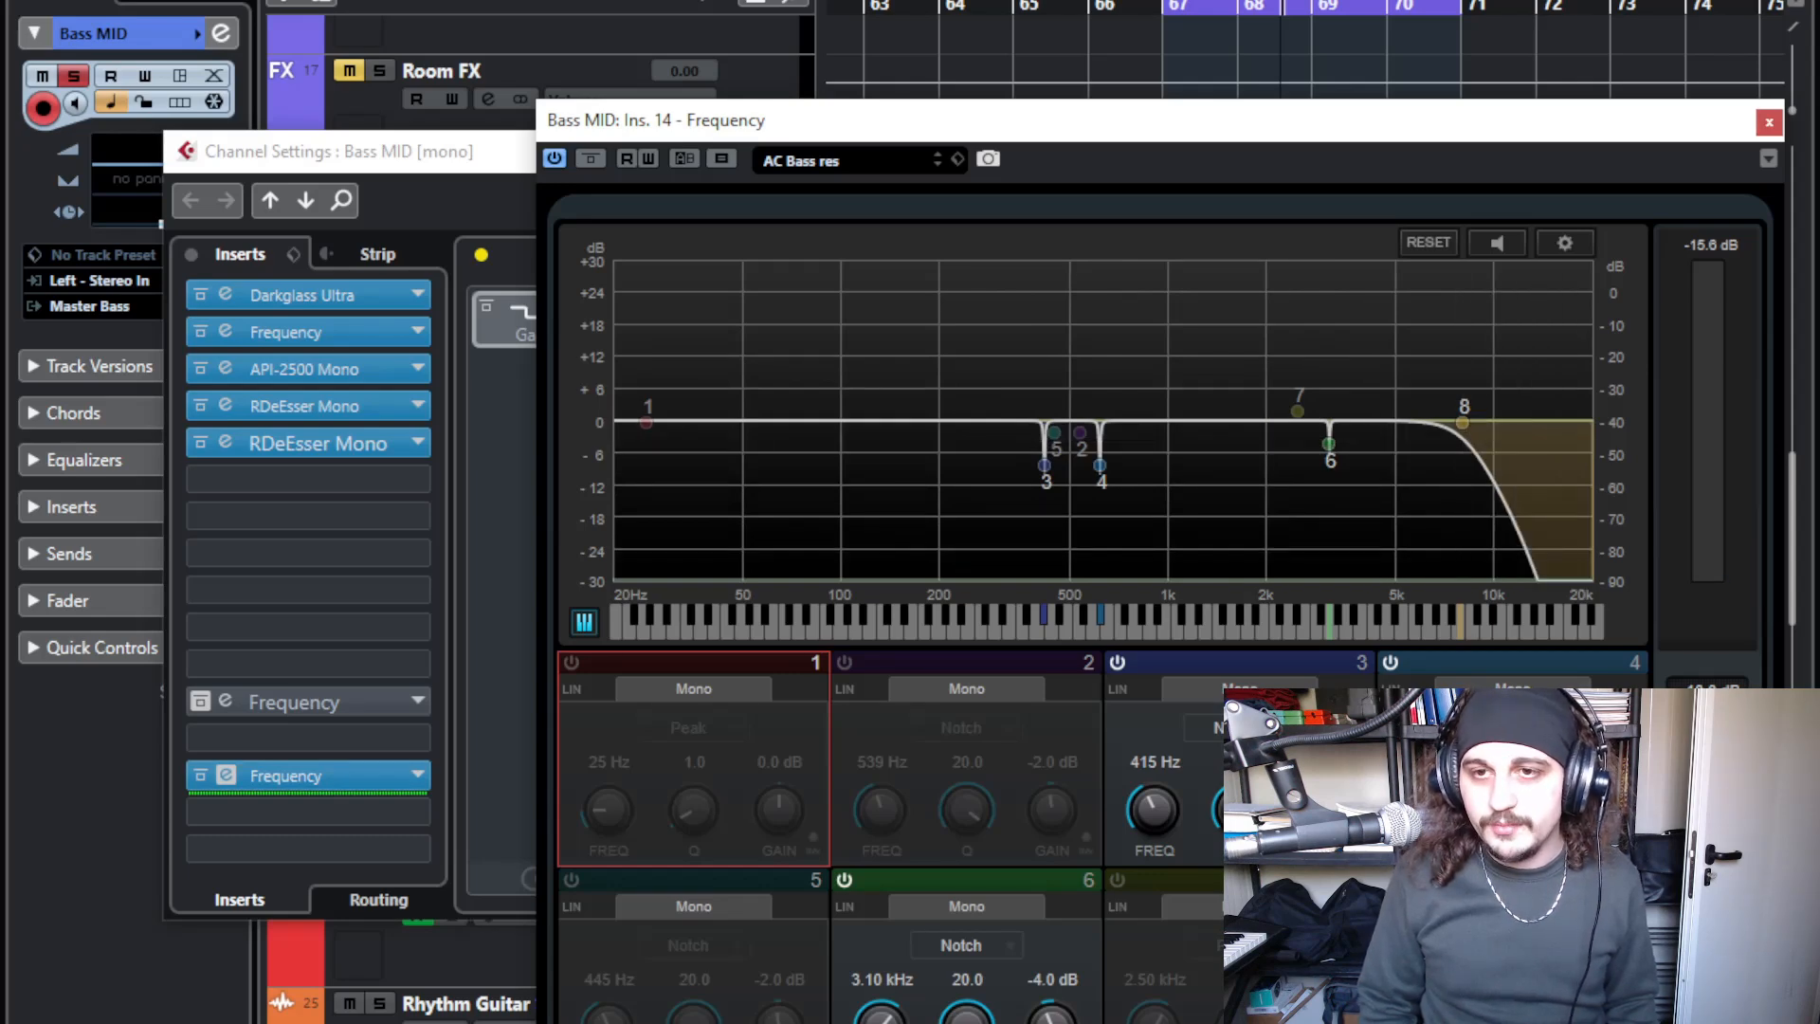
{"action": "left_click", "coordinate": [1769, 122]}
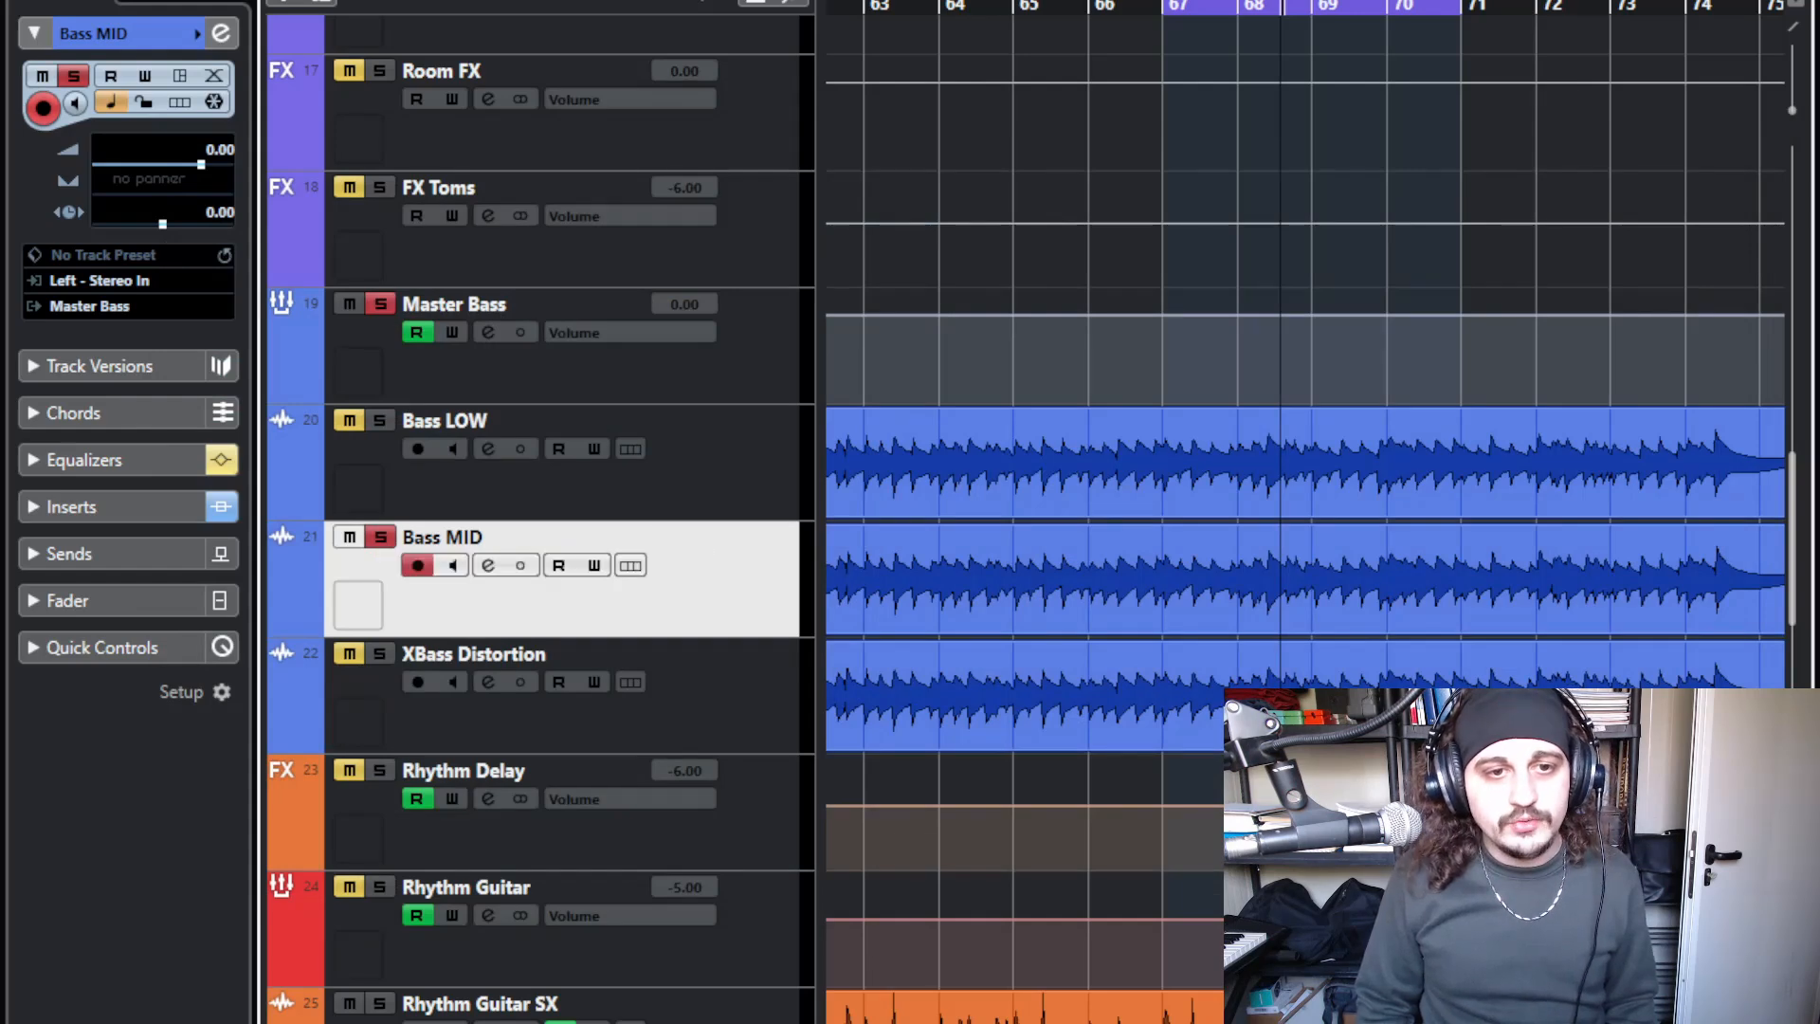
- Play the Bass LOW track soloed from bar 67, and compare it with the Bass MID track soloed
{"action": "key", "text": "s"}
{"action": "left_click", "coordinate": [379, 420]}
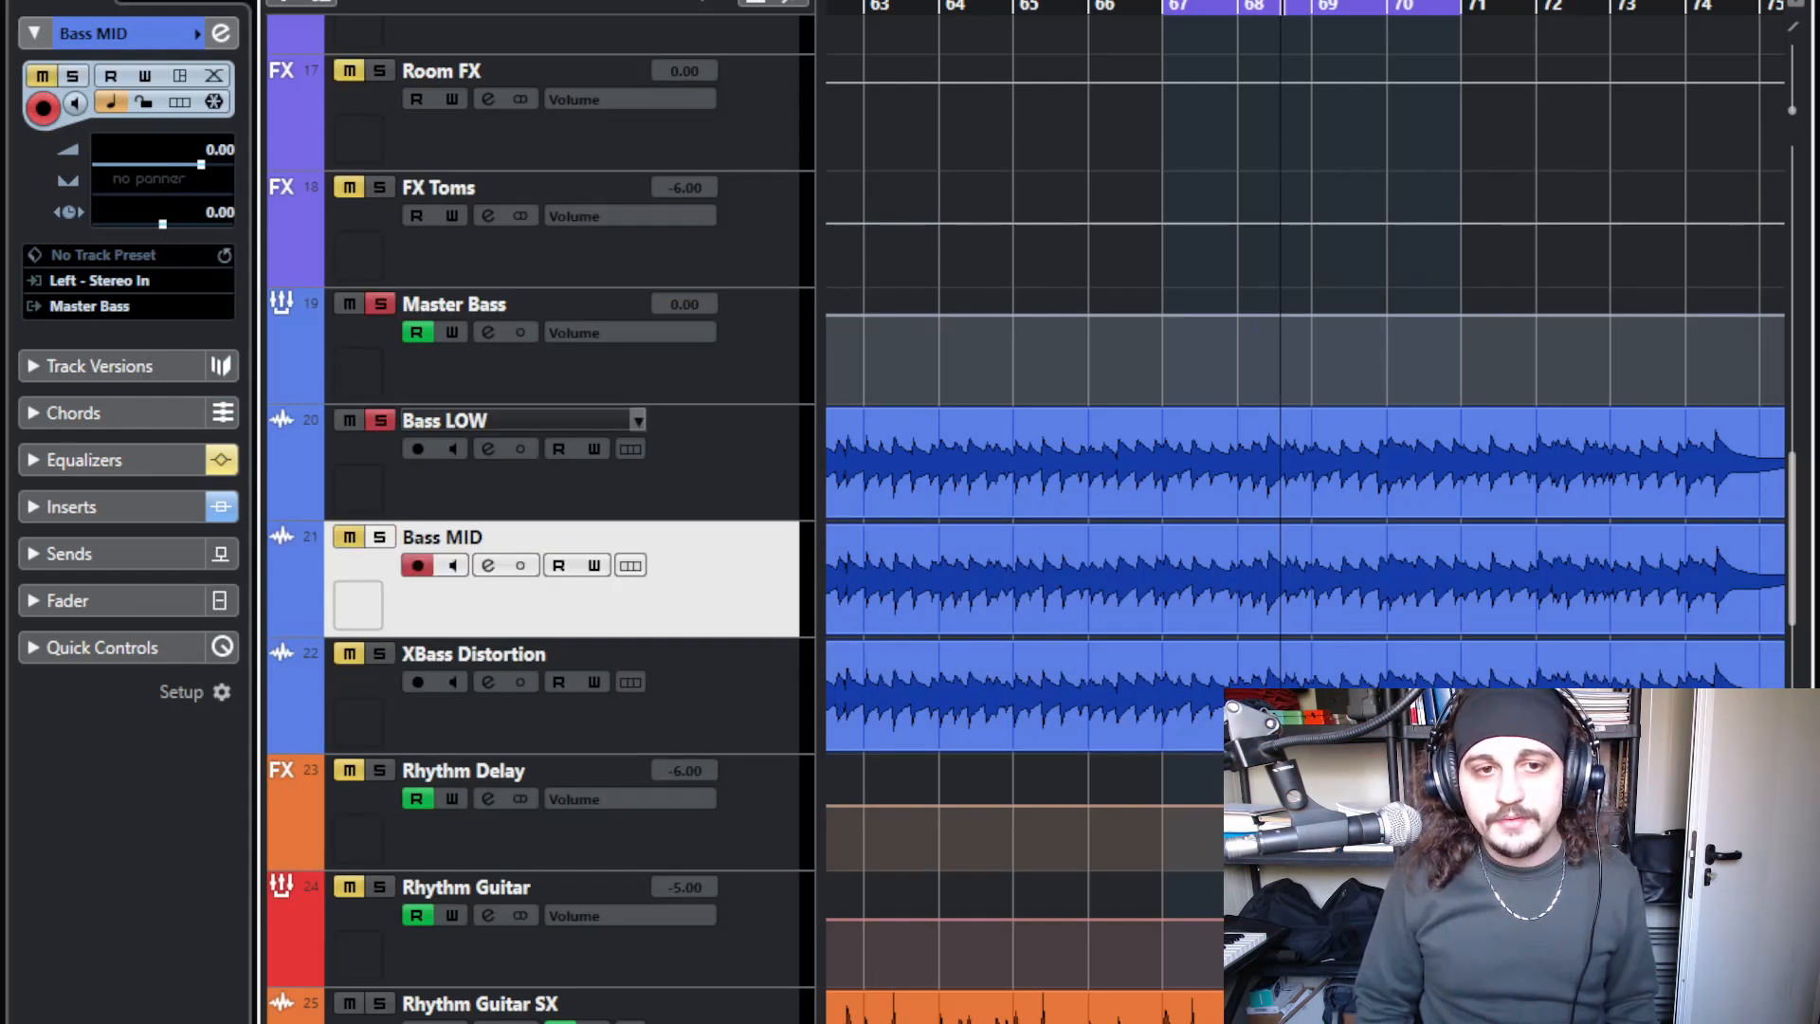
{"action": "left_click", "coordinate": [1159, 5]}
{"action": "left_click", "coordinate": [563, 463]}
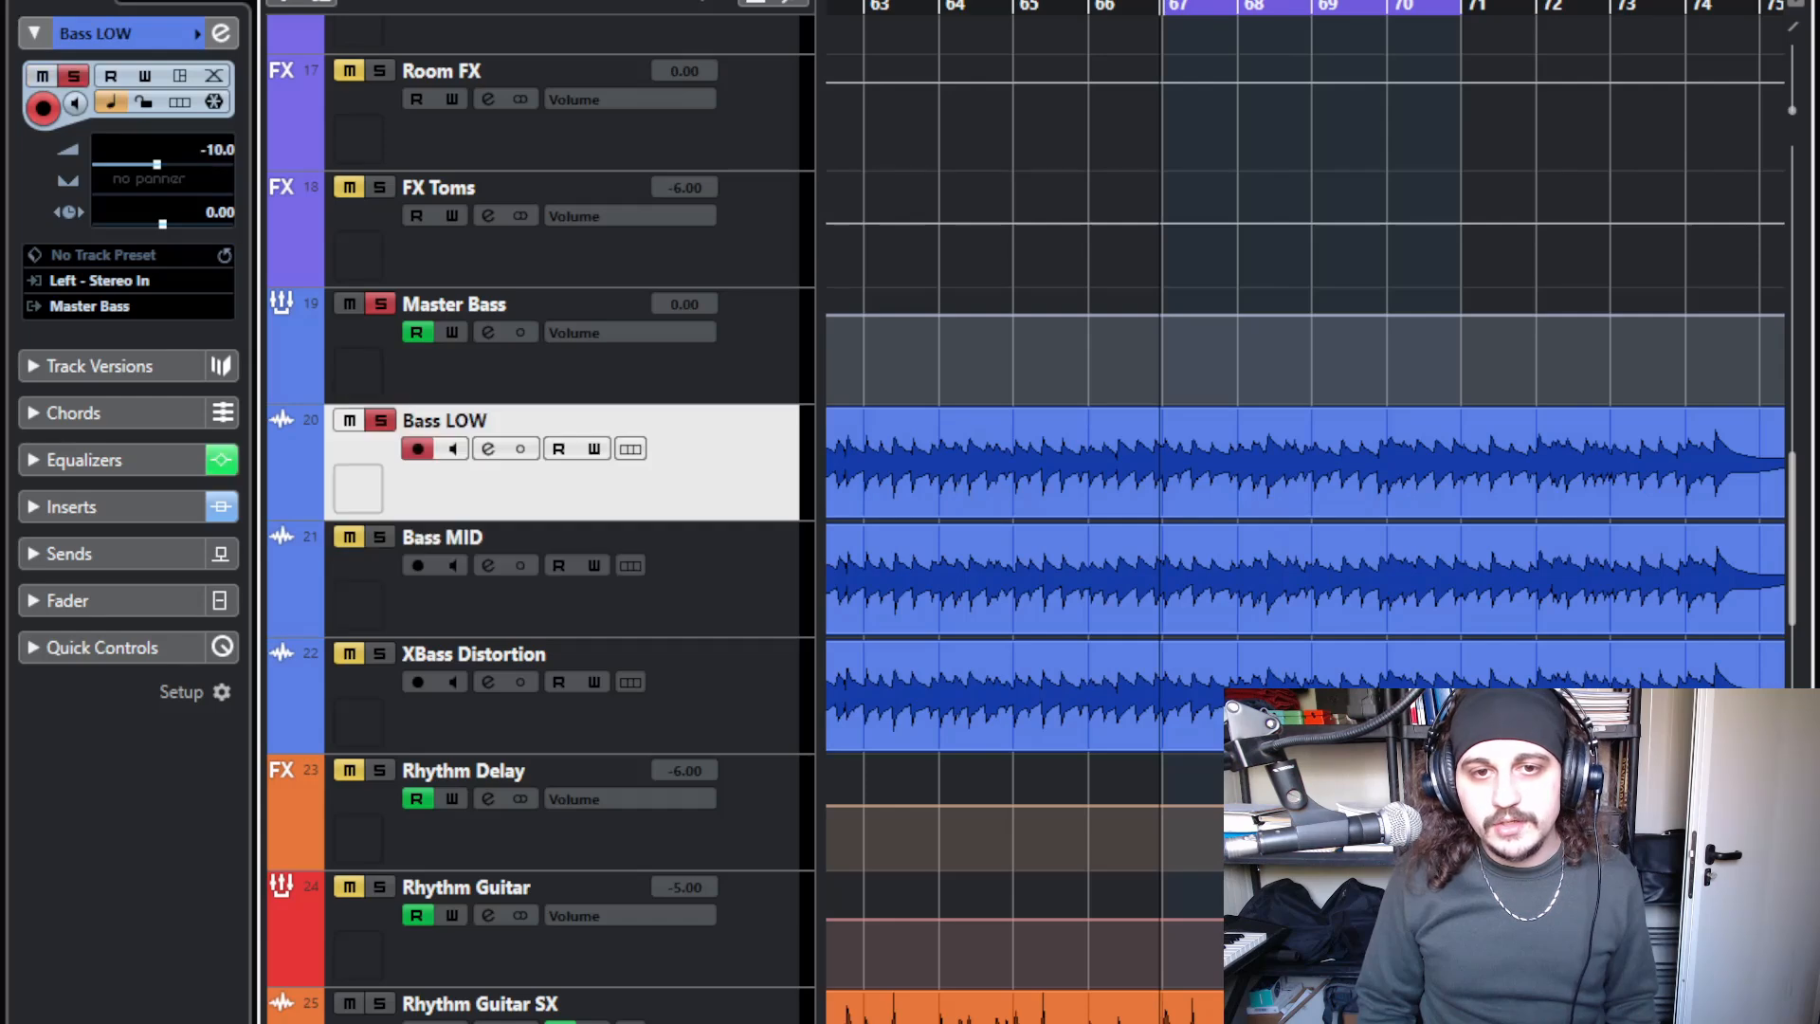
{"action": "key", "text": "space"}
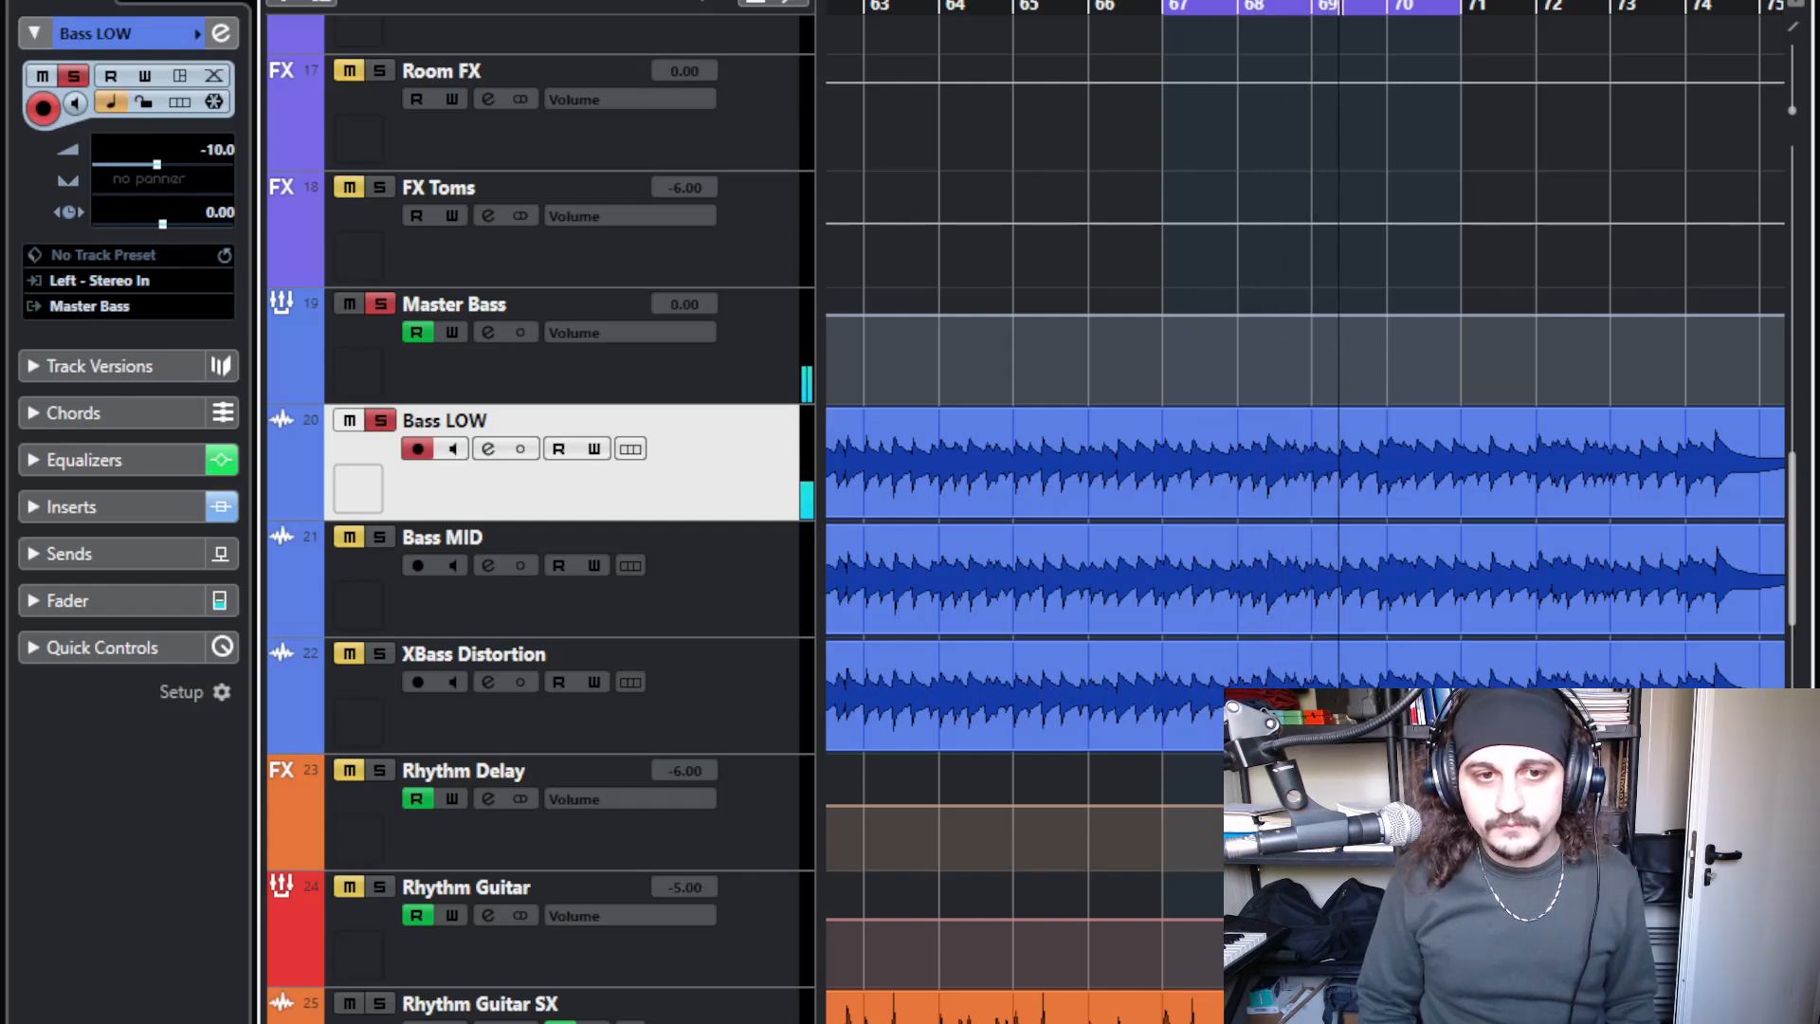
{"action": "key", "text": "Down"}
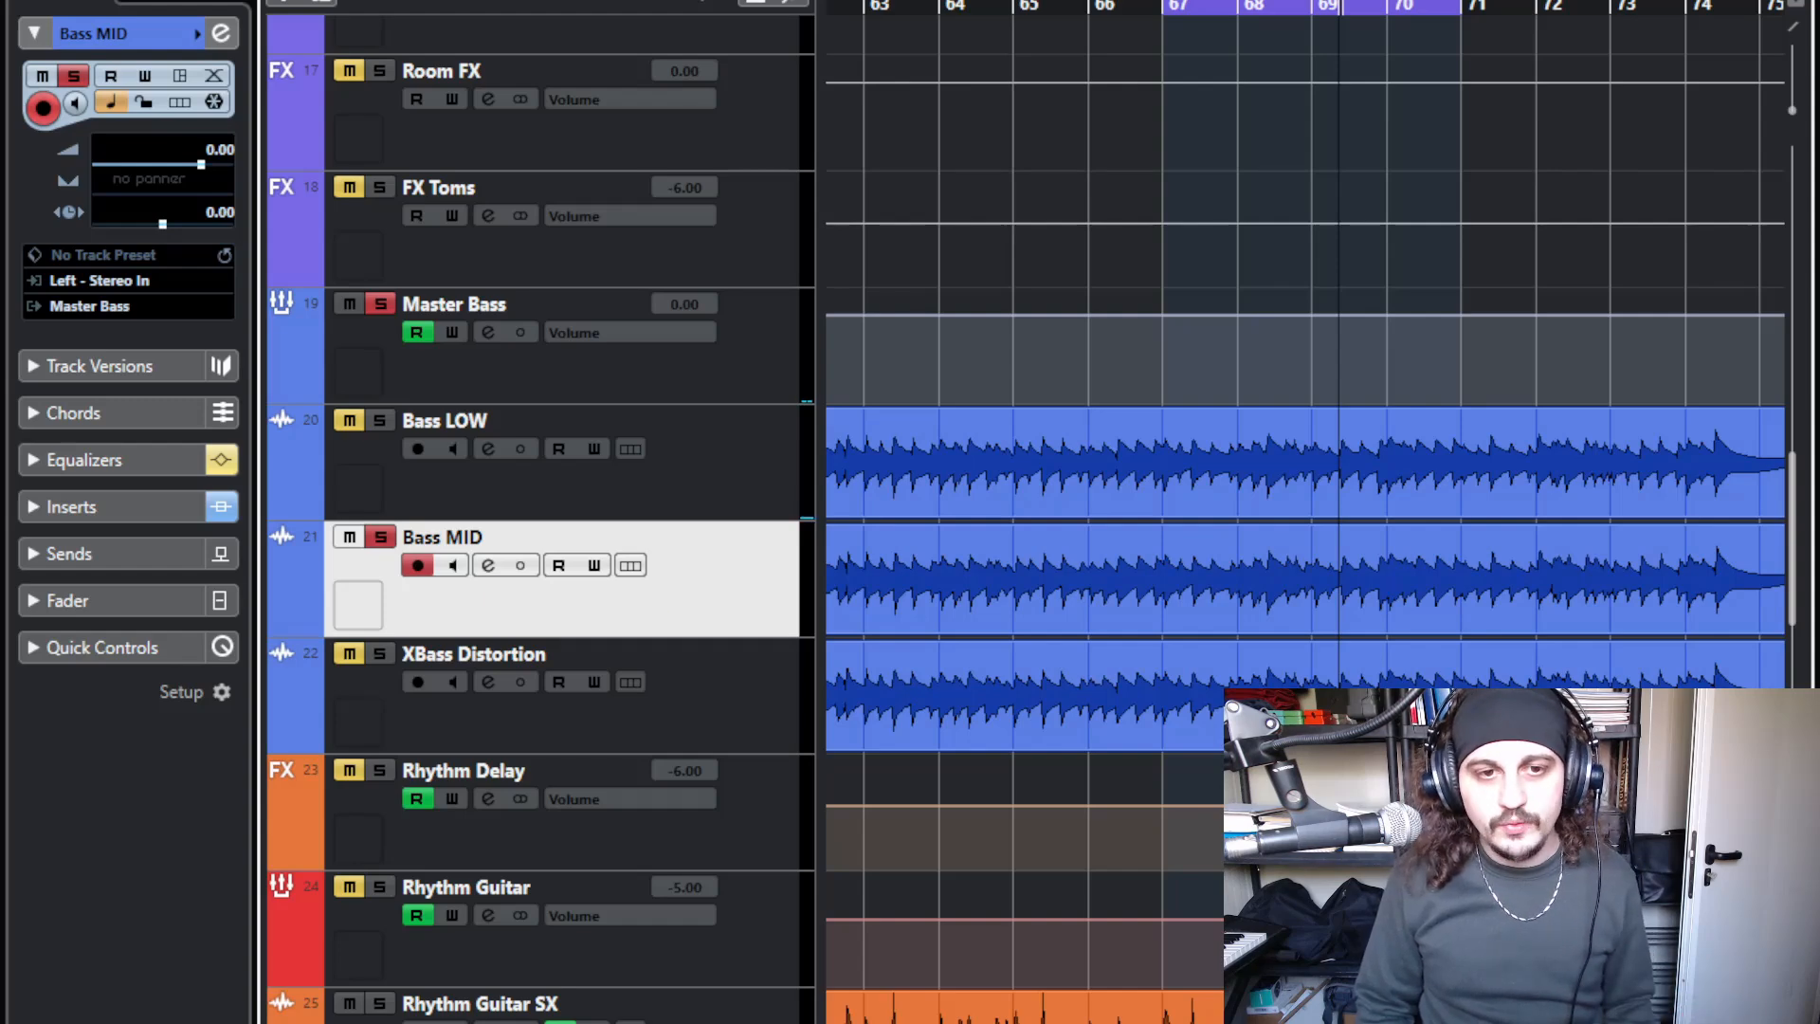
{"action": "left_click", "coordinate": [488, 566]}
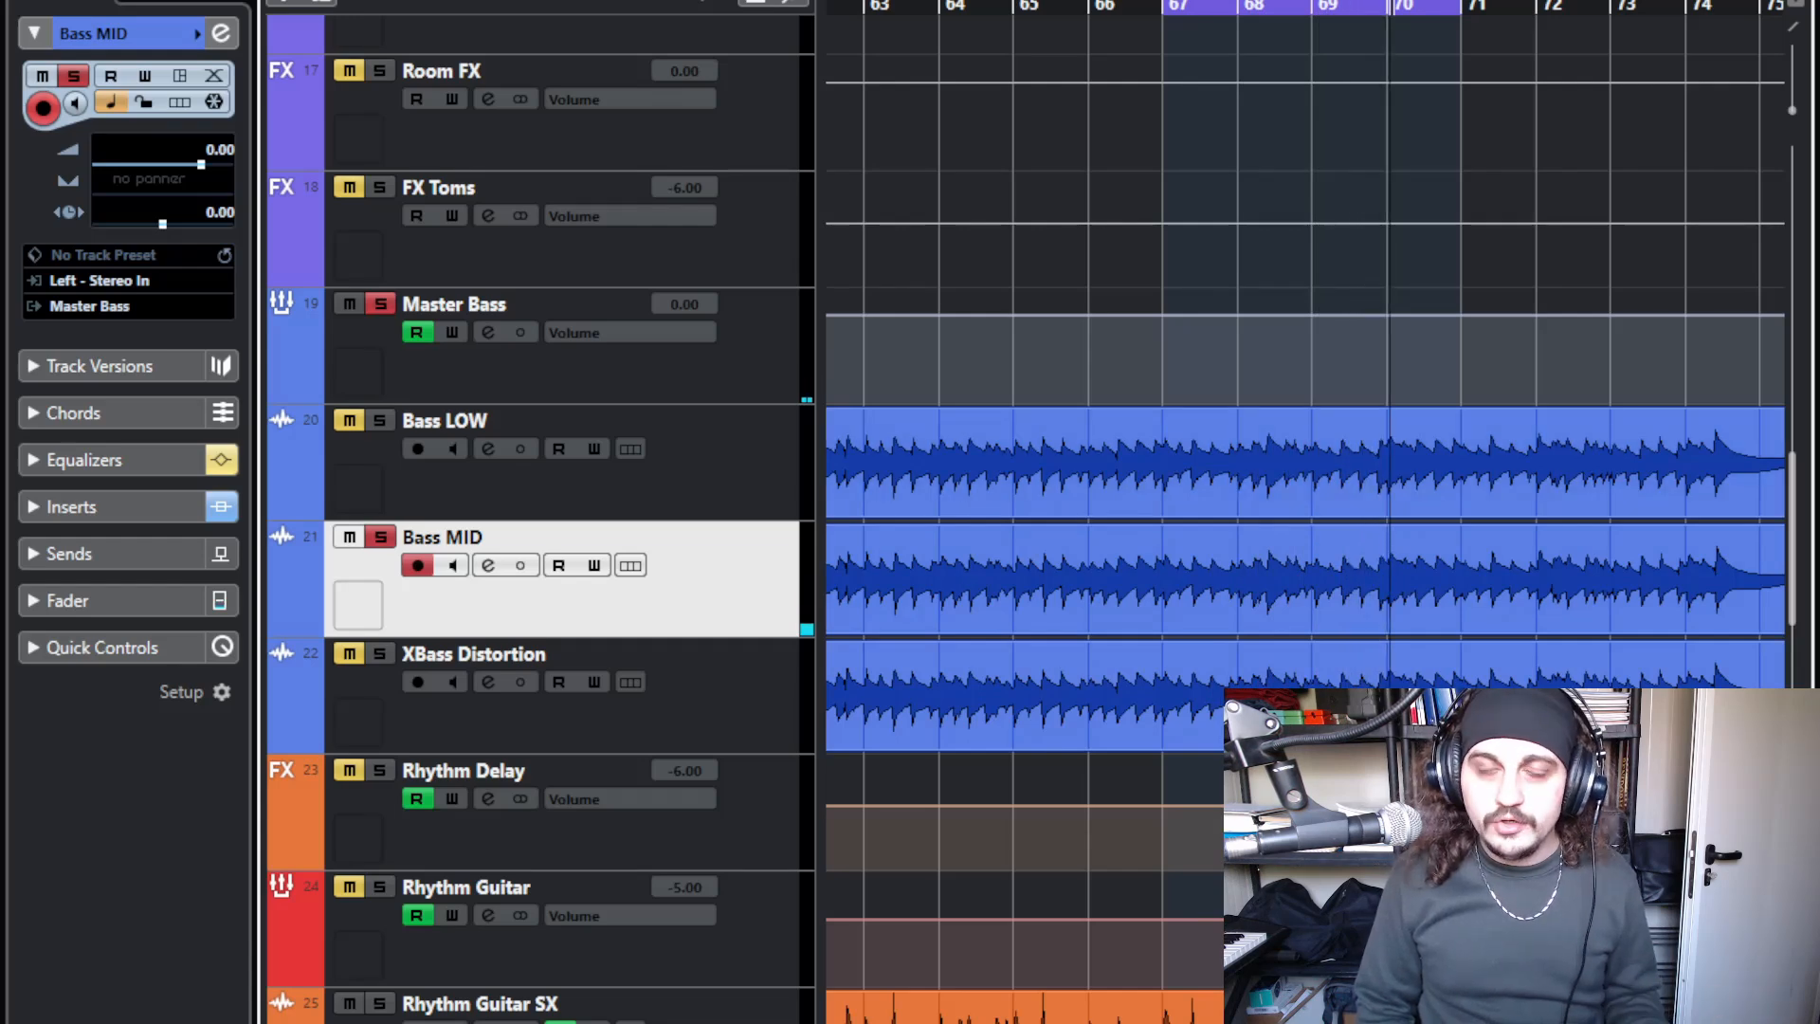
- Add Bass LOW to the solo with Bass MID and play both tracks together from bar 67
{"action": "left_click", "coordinate": [380, 420]}
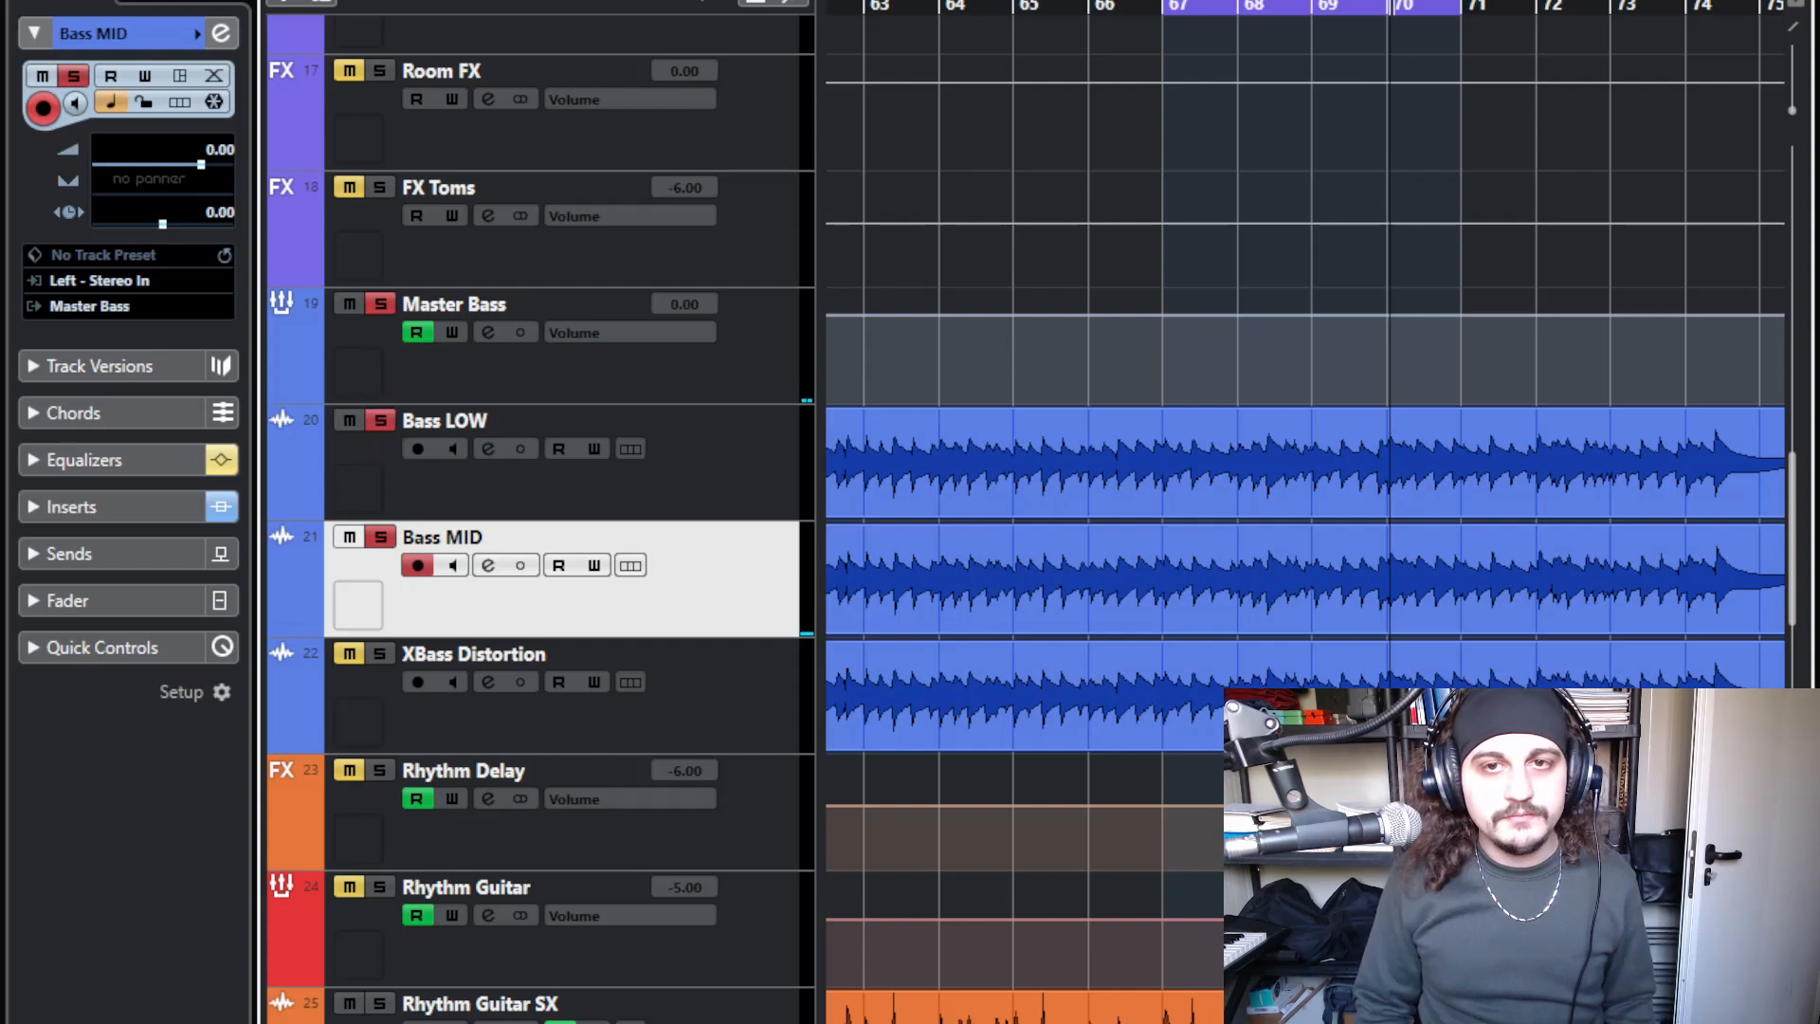
{"action": "left_click", "coordinate": [1160, 6]}
{"action": "key", "text": "space"}
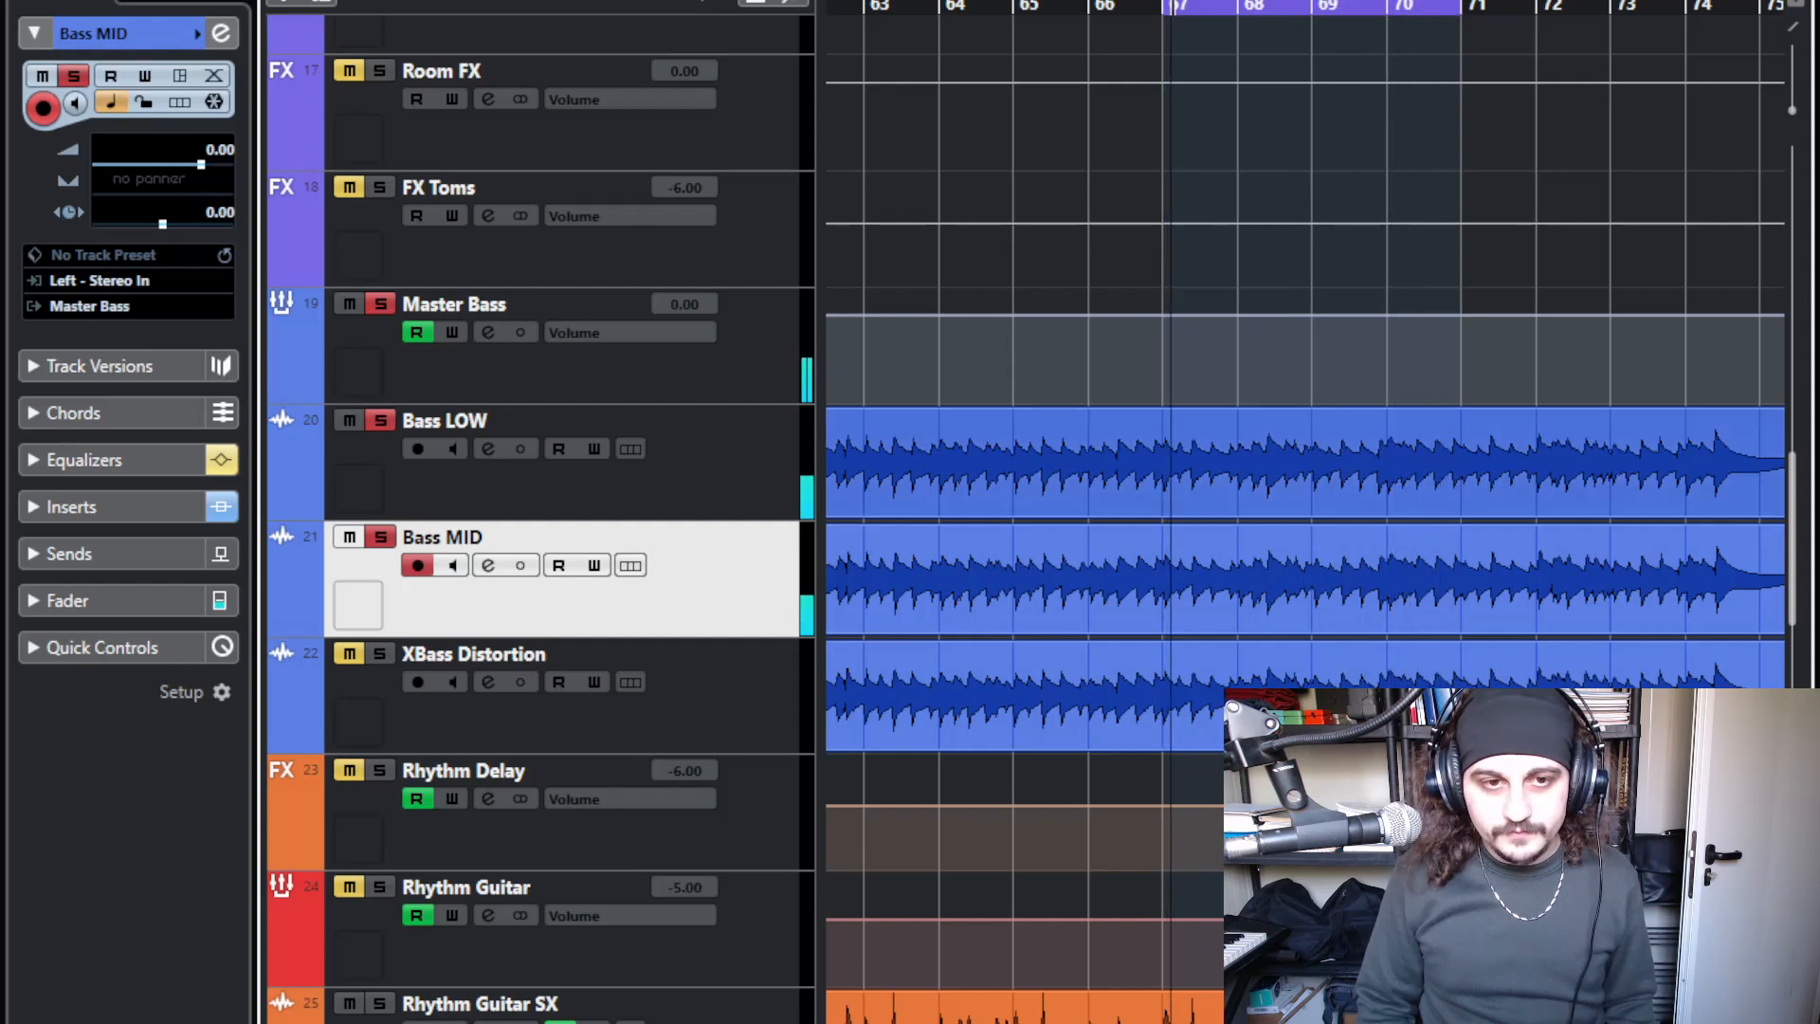
{"action": "key", "text": "space"}
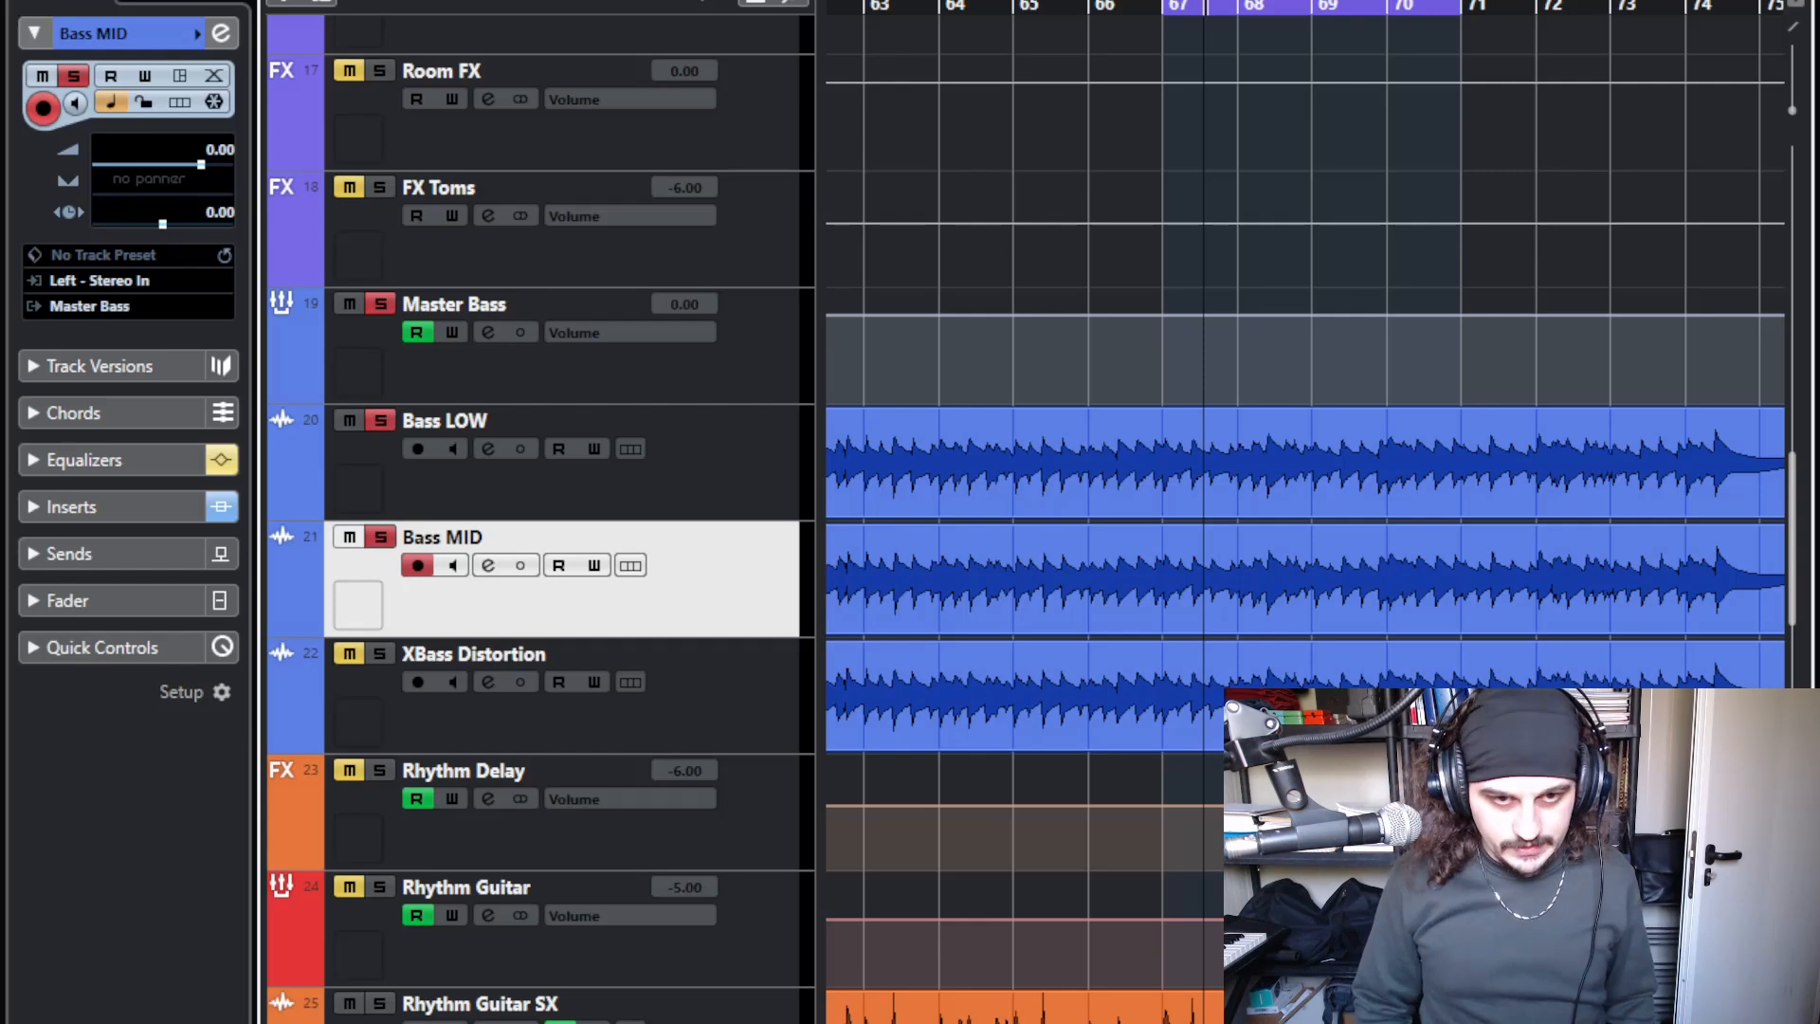
- Clear the Bass LOW and Bass MID solos, and play XBass Distortion soloed from bar 67
{"action": "left_click", "coordinate": [380, 537]}
{"action": "left_click", "coordinate": [569, 707]}
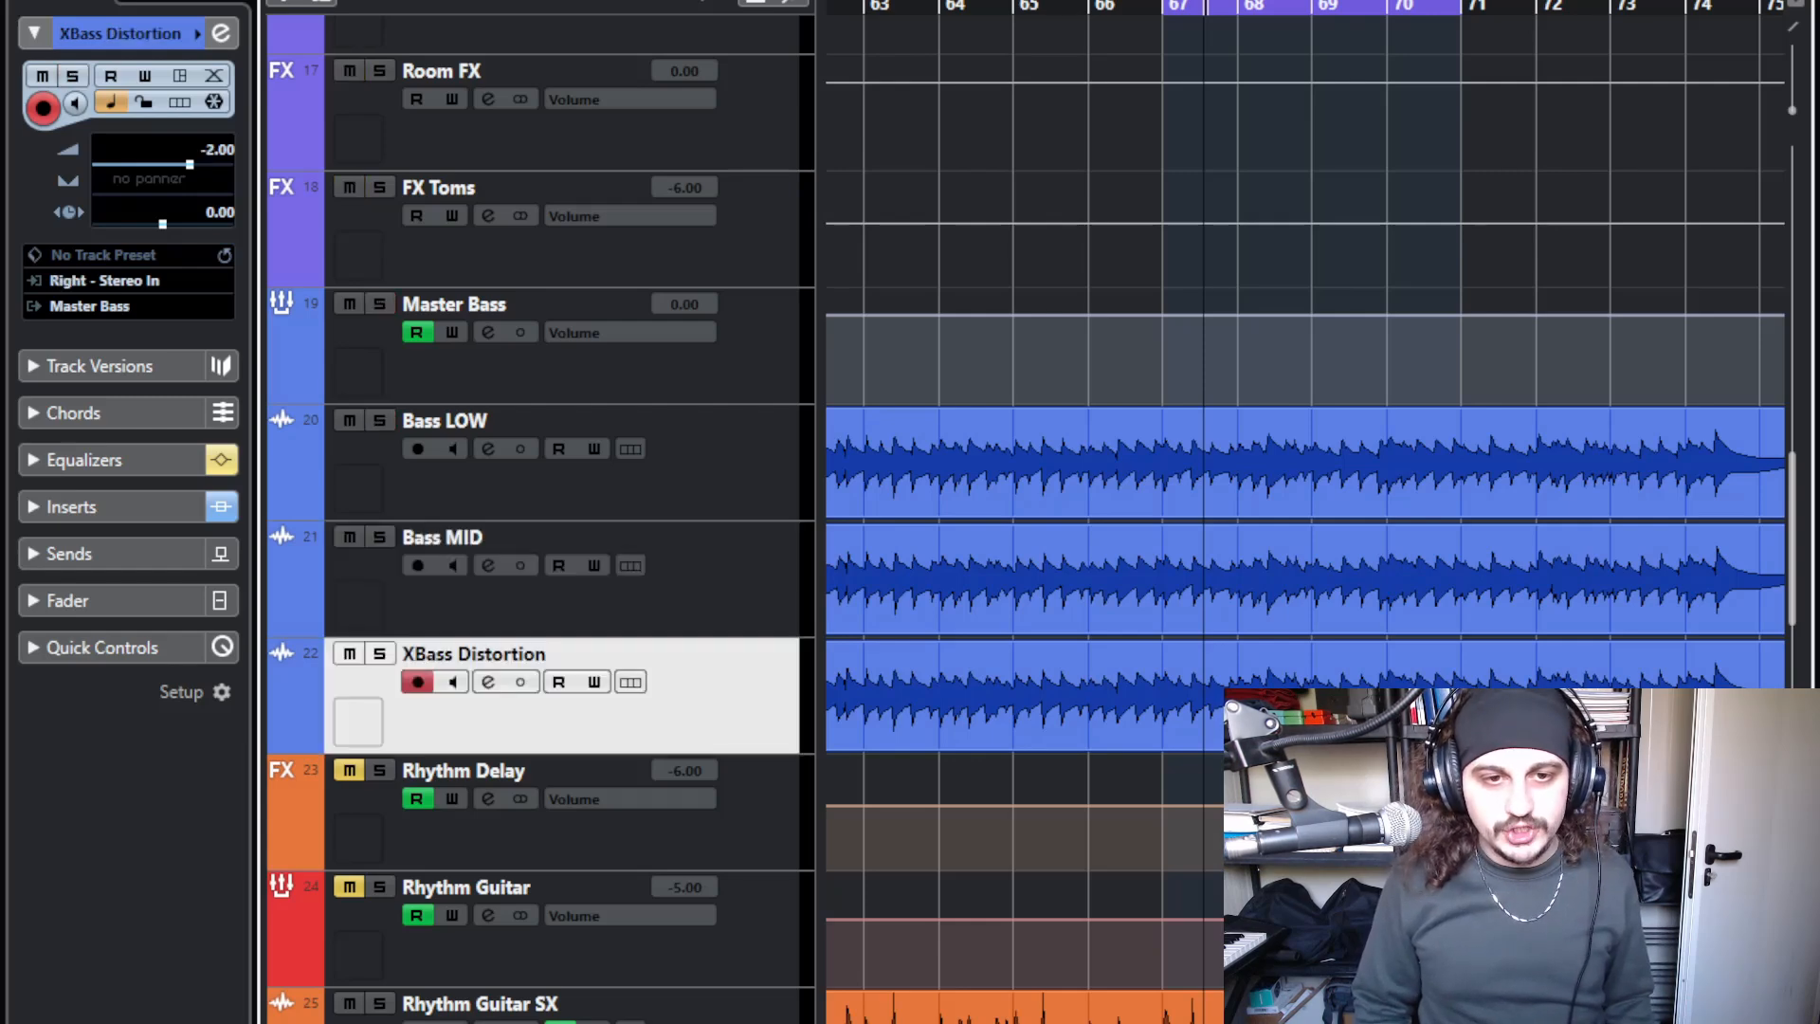
{"action": "left_click", "coordinate": [1161, 7]}
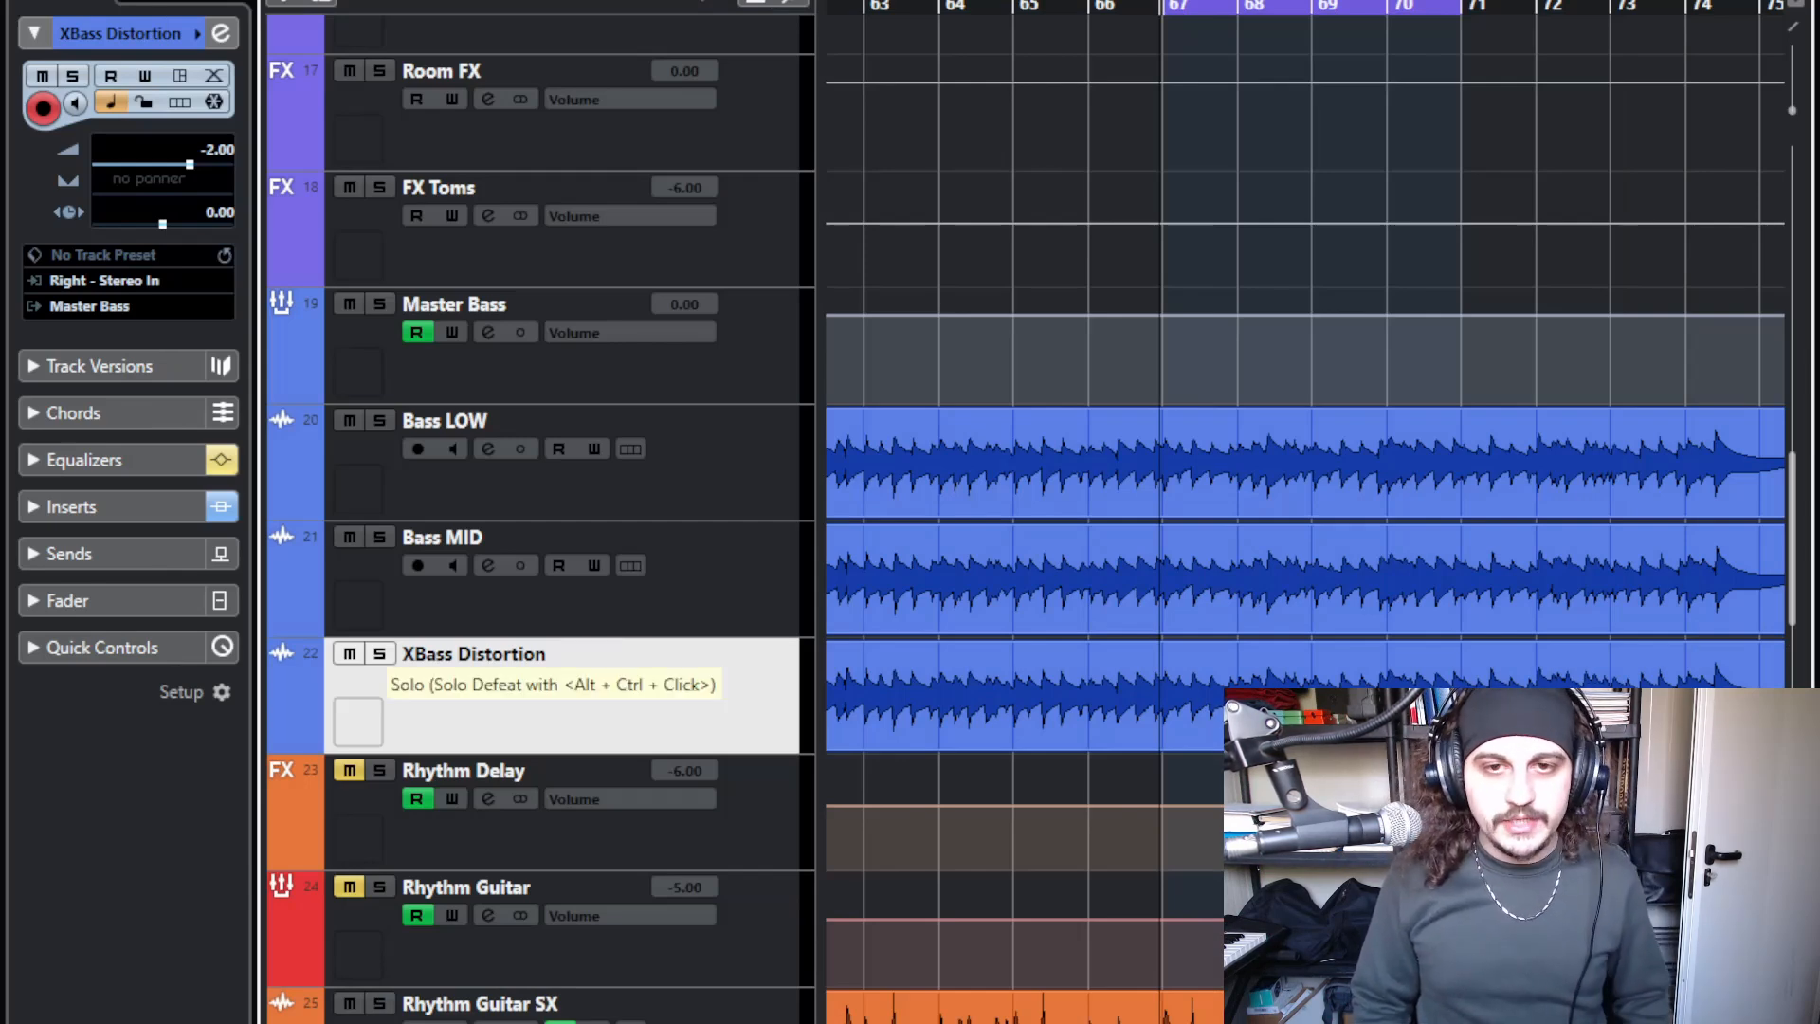
{"action": "left_click", "coordinate": [379, 654]}
{"action": "key", "text": "space"}
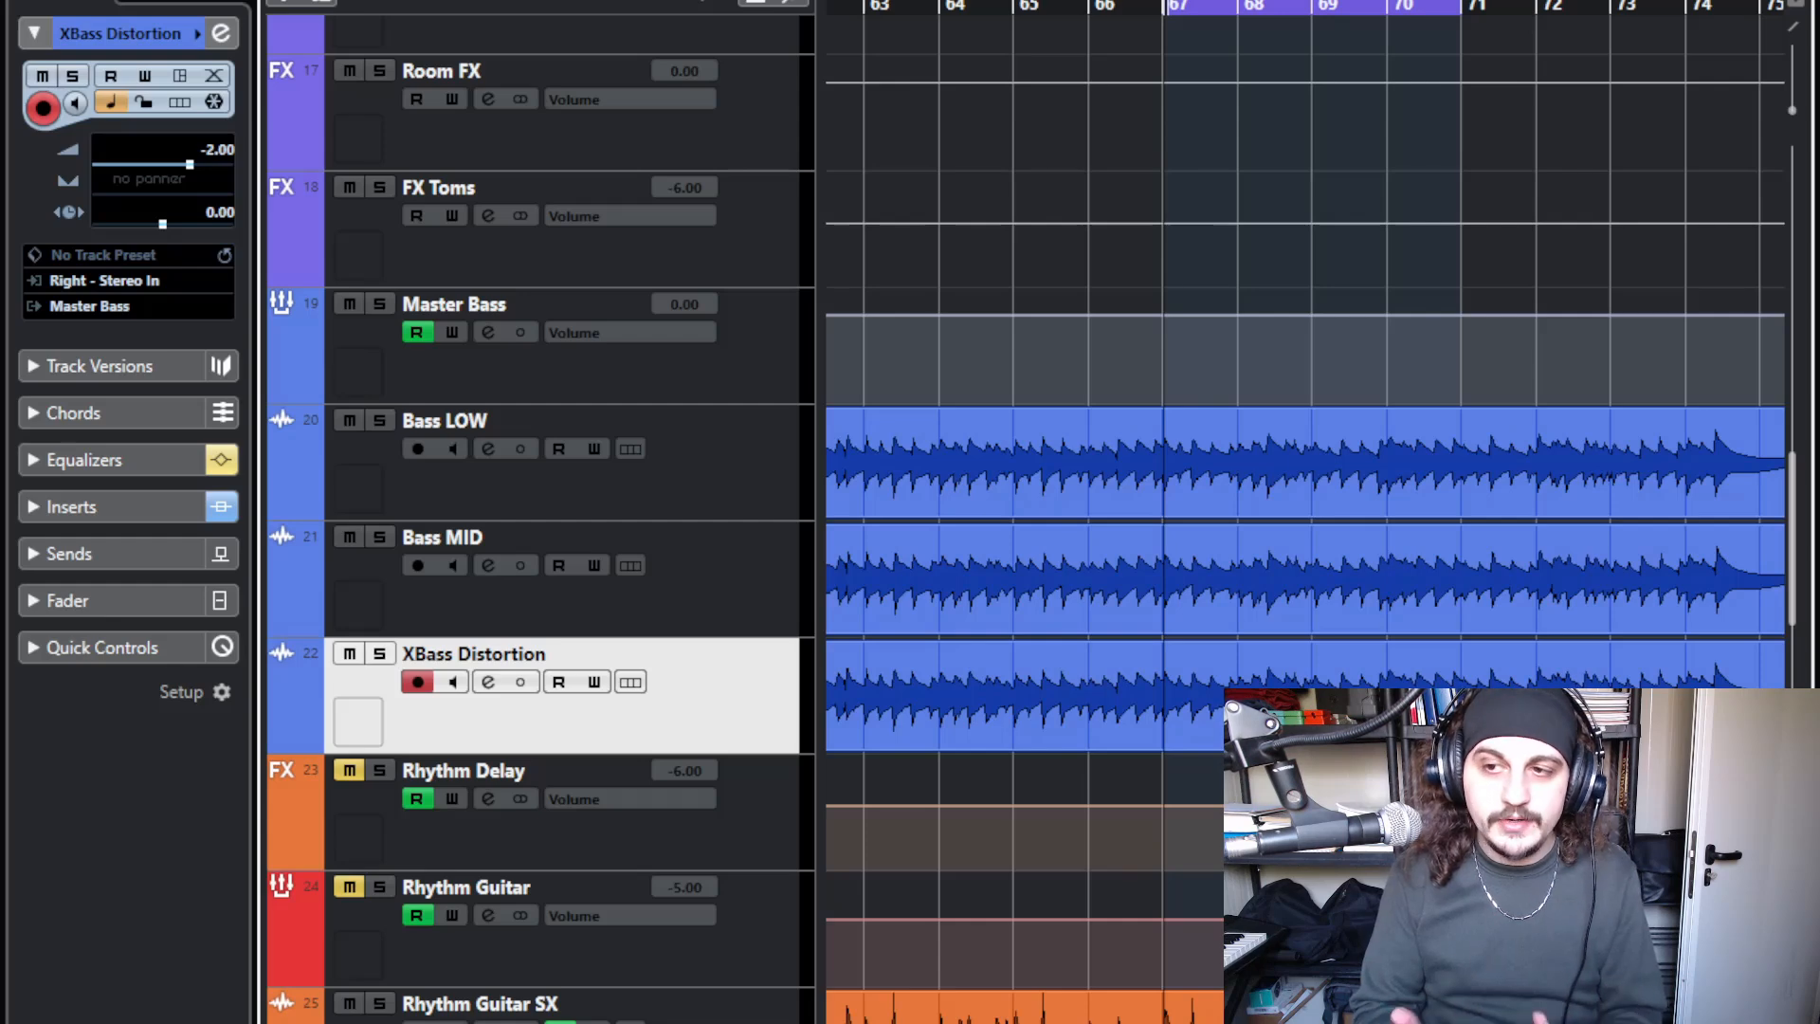
- Solo XBass Distortion, open its channel settings, and examine its Darkglass Ultra plug-in
{"action": "left_click", "coordinate": [569, 602]}
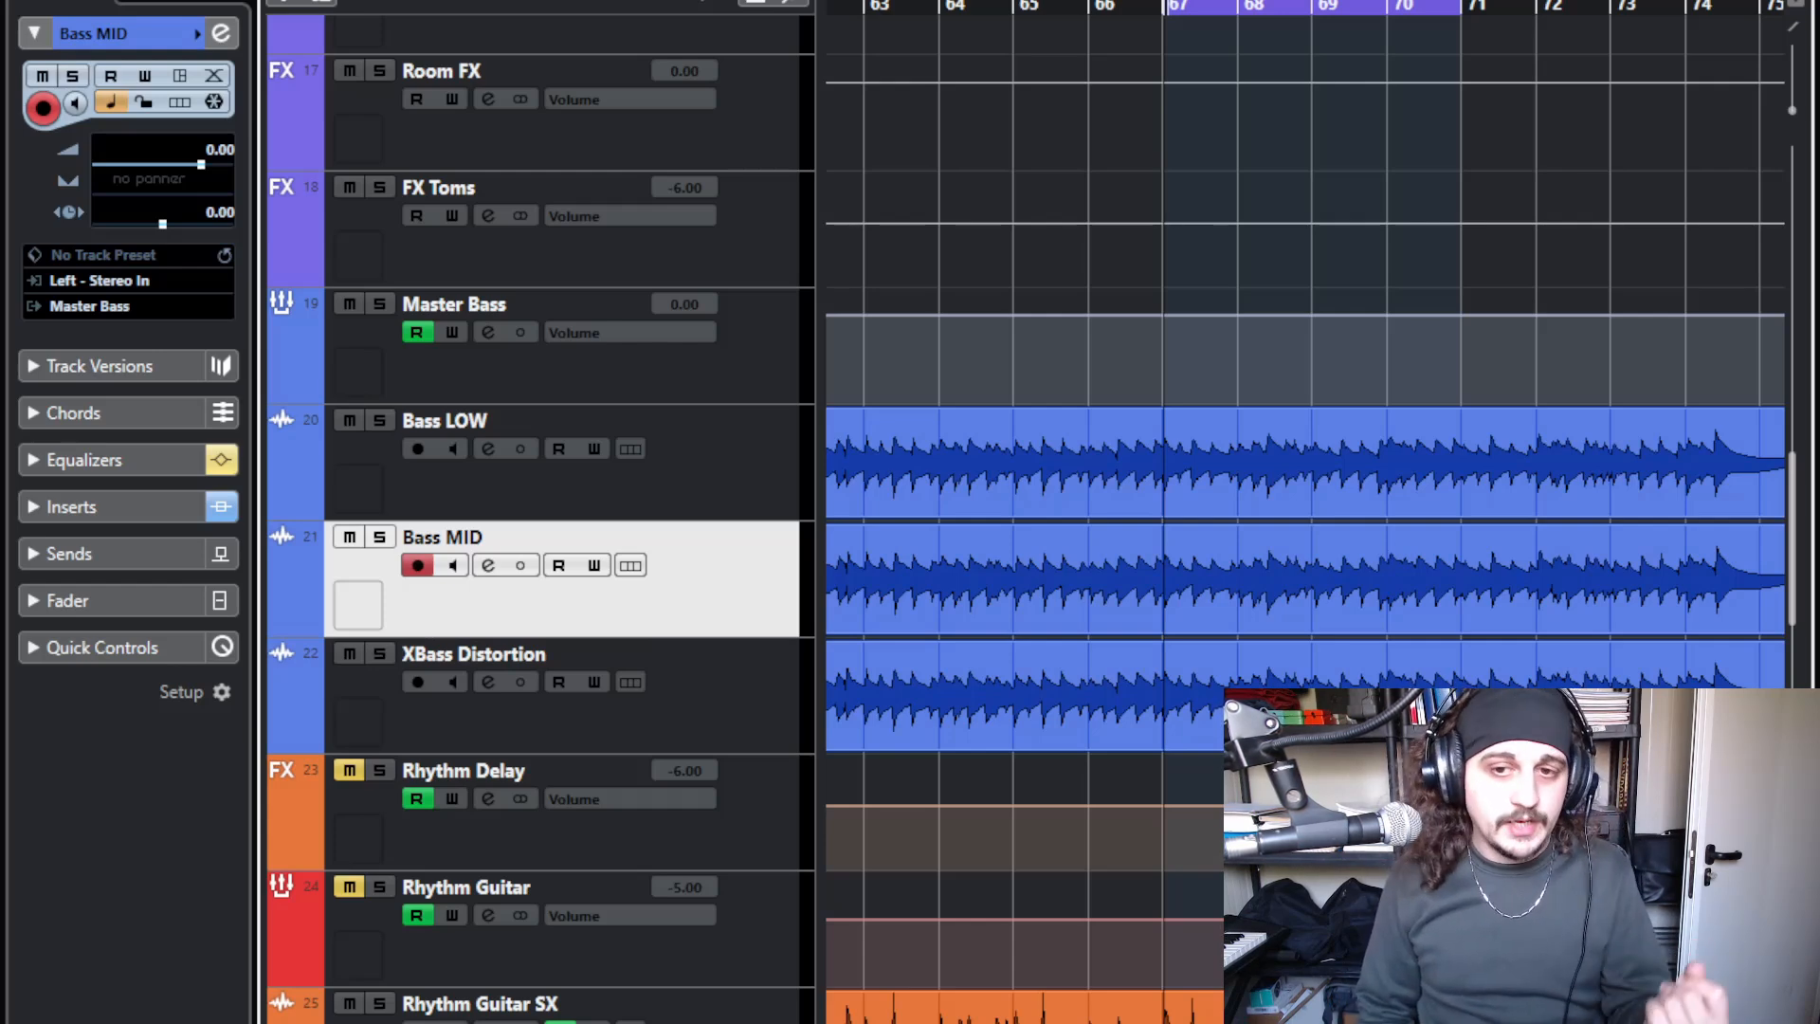
{"action": "left_click", "coordinate": [569, 718]}
{"action": "left_click", "coordinate": [380, 654]}
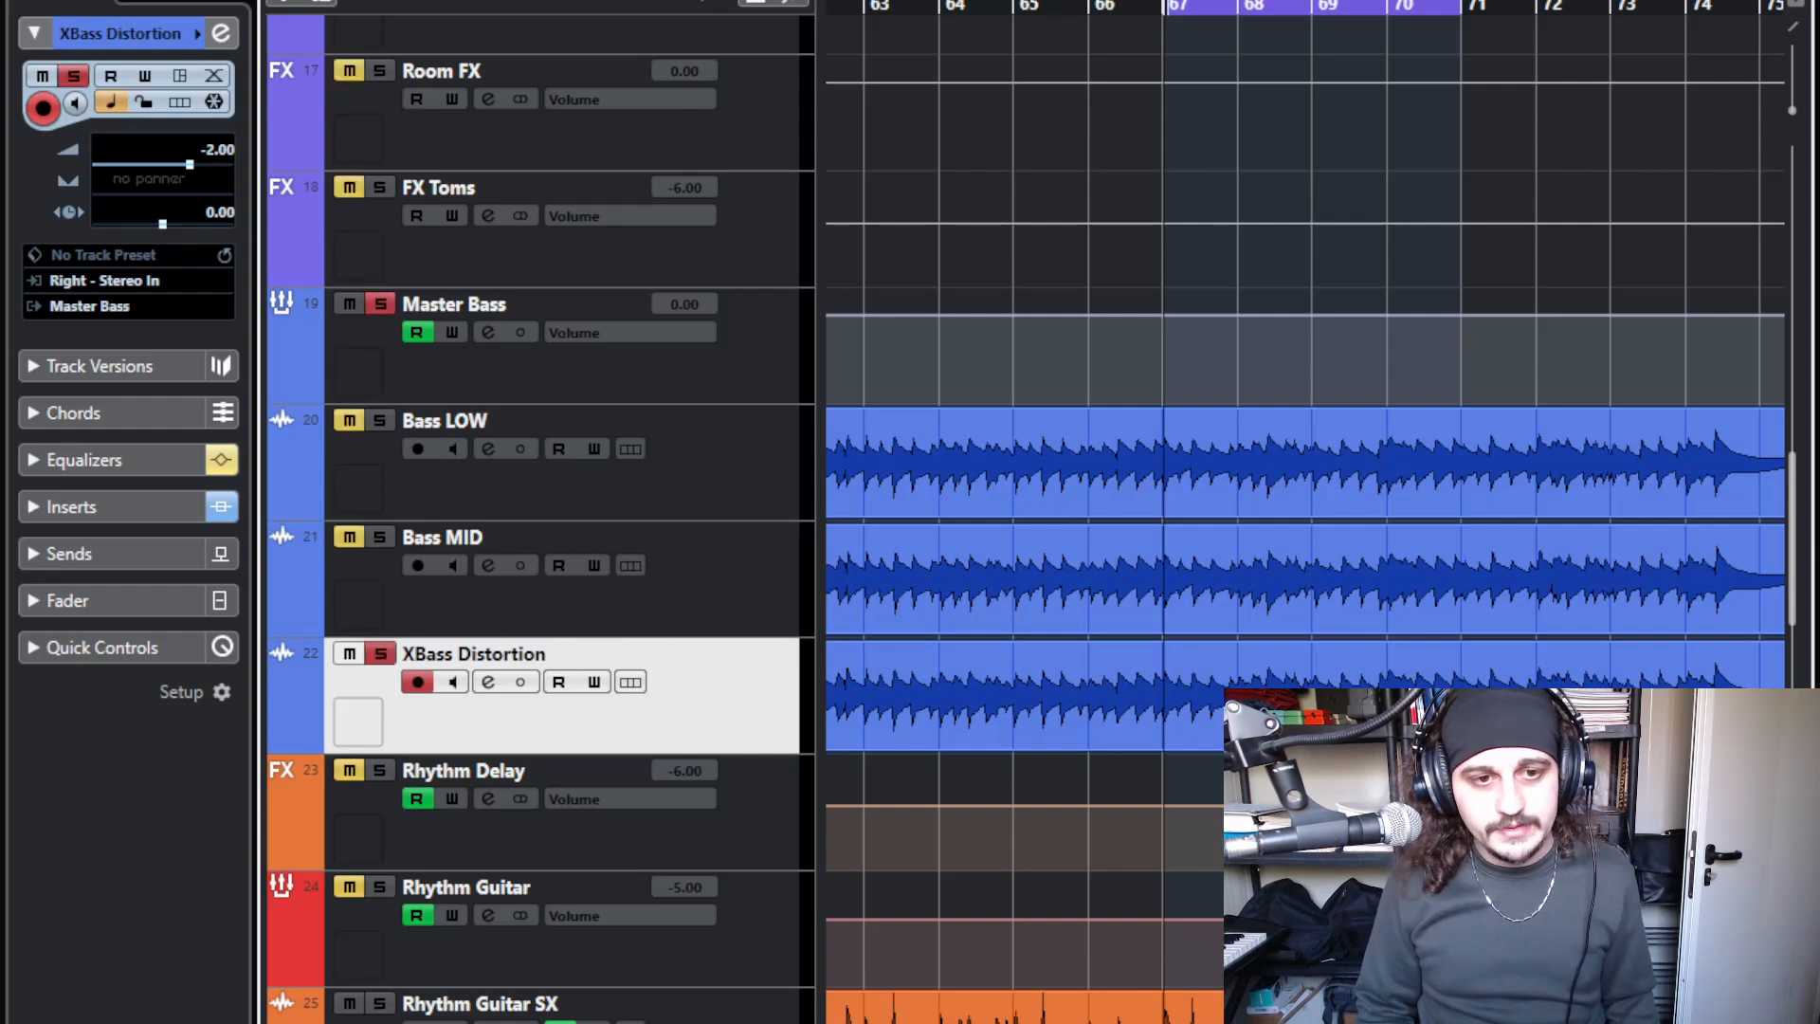
{"action": "key", "text": "e"}
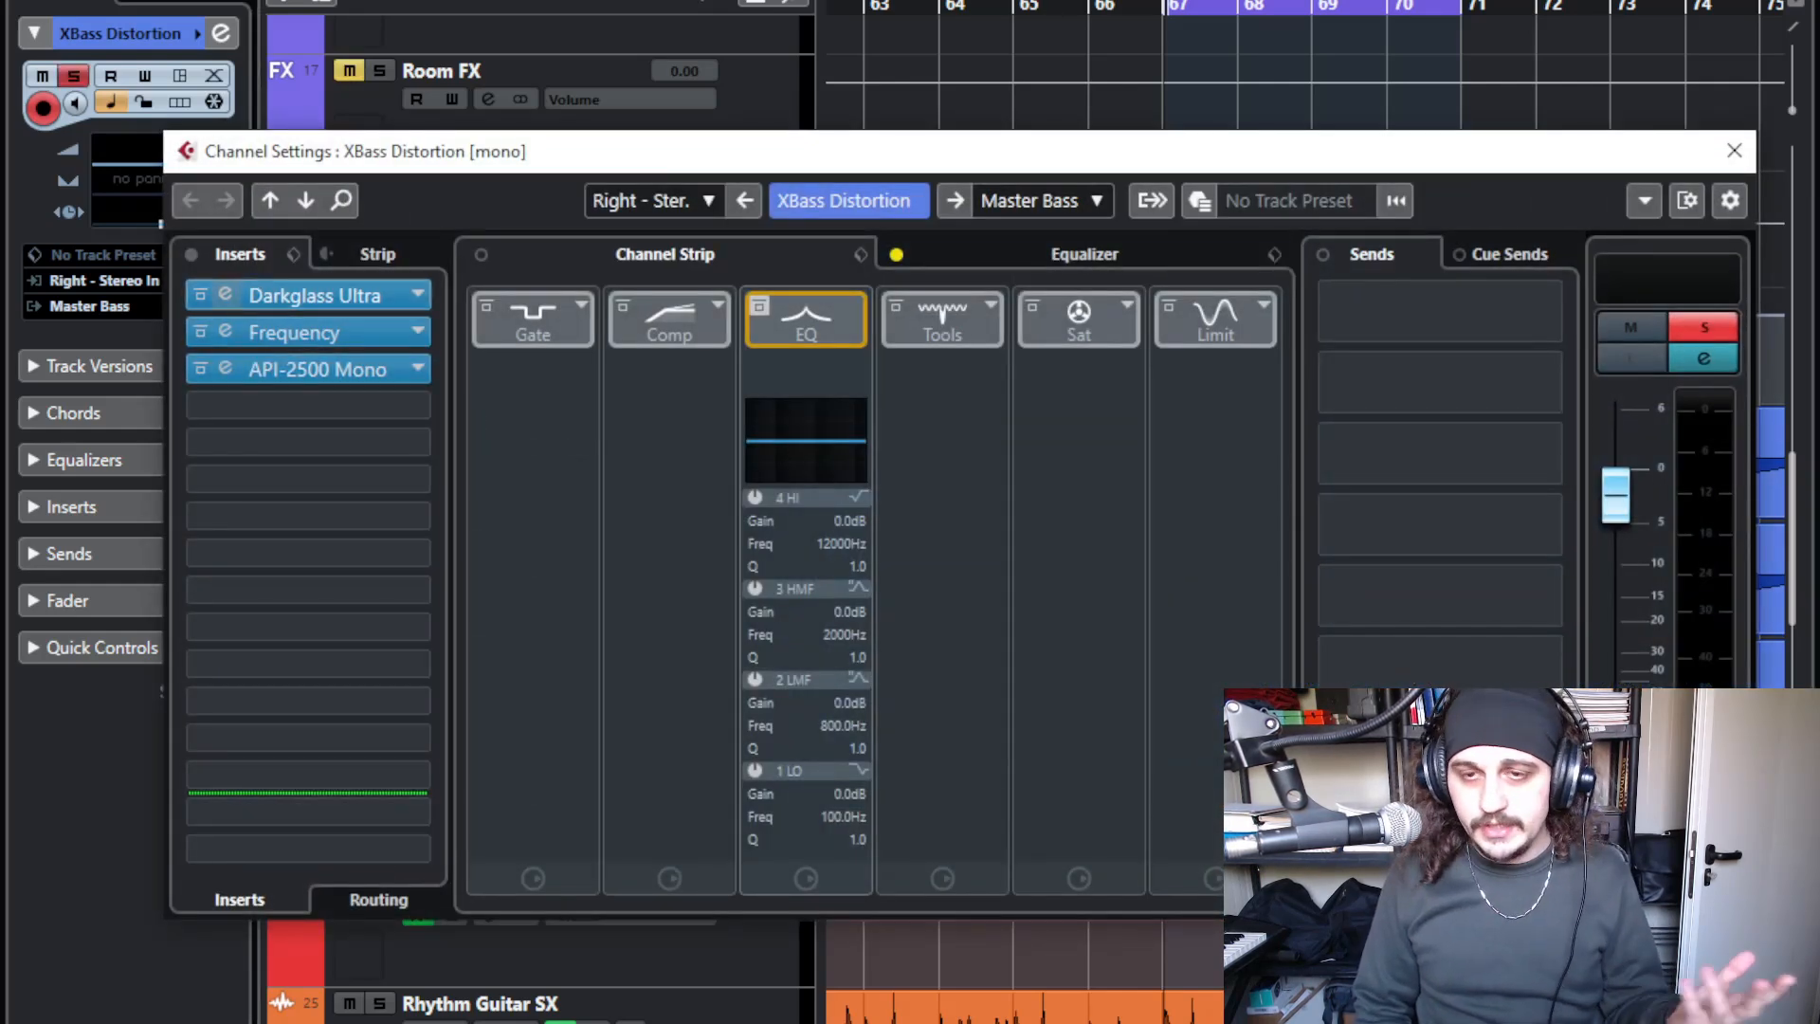
{"action": "double_click", "coordinate": [269, 296]}
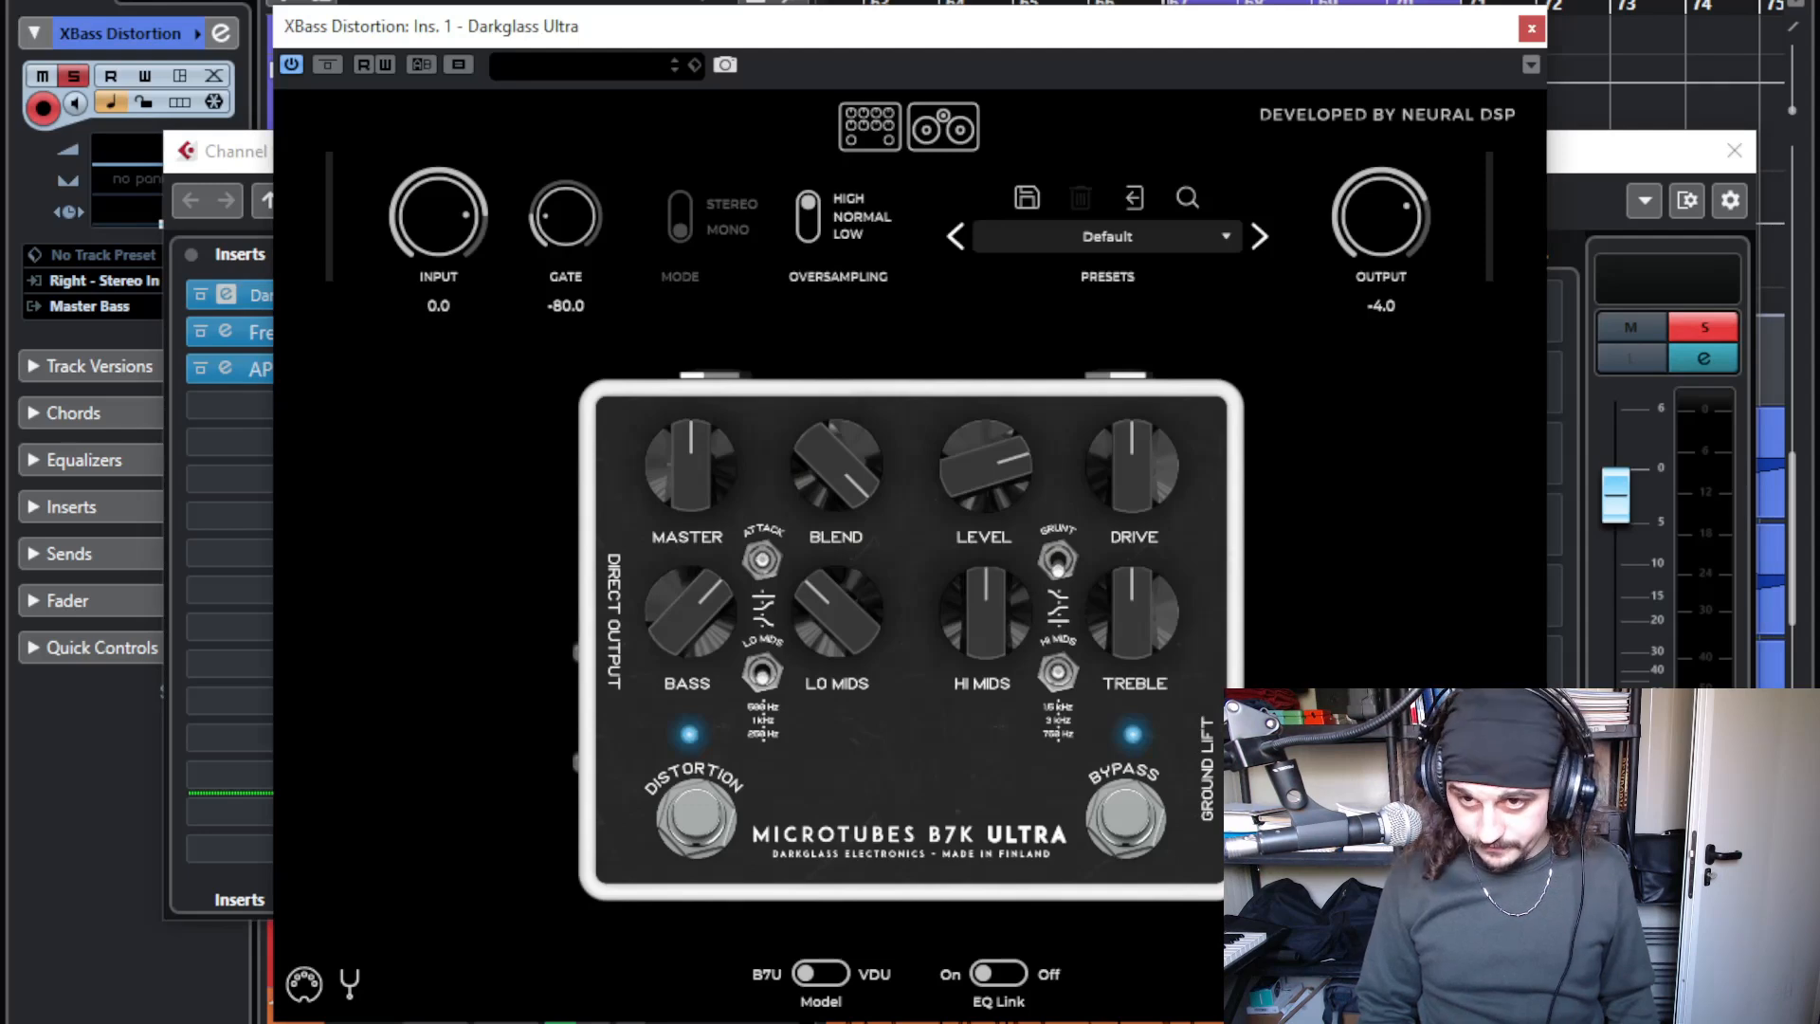
{"action": "left_click", "coordinate": [1531, 28]}
- Examine the Frequency EQ and API-2500 Mono compressor on XBass Distortion, and close its channel settings
{"action": "left_click", "coordinate": [225, 332]}
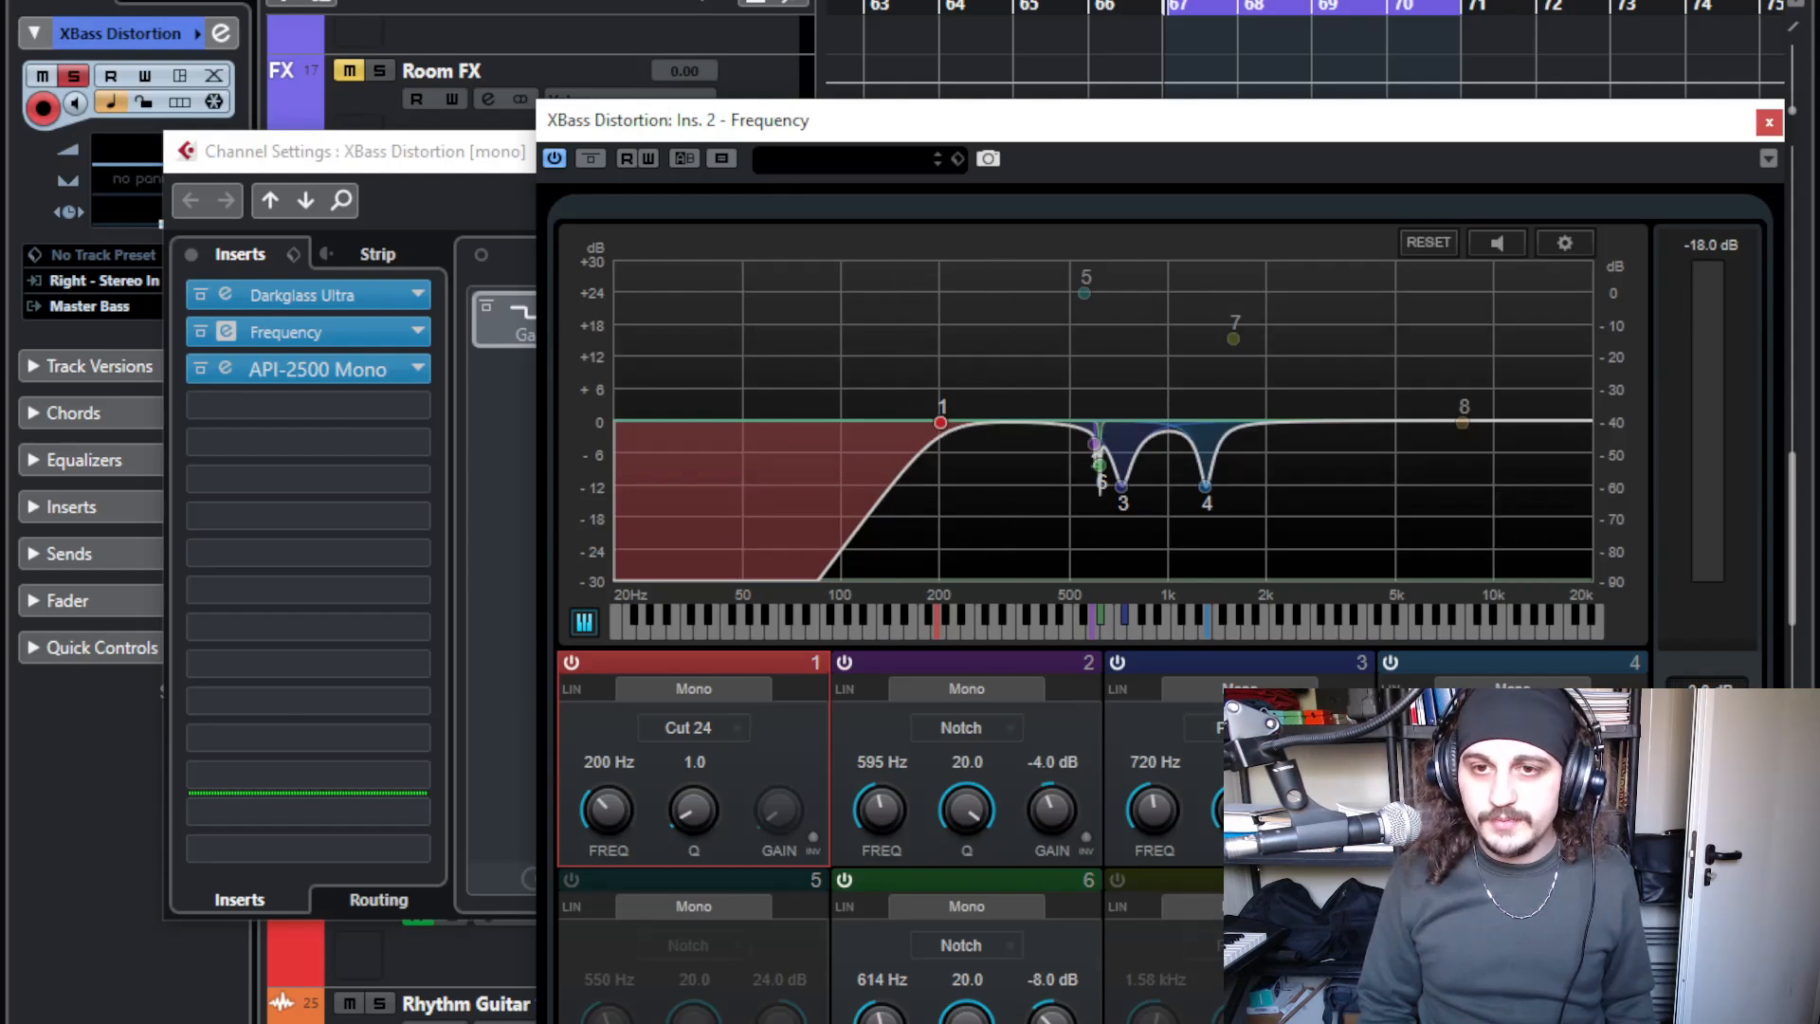
{"action": "left_click", "coordinate": [317, 369]}
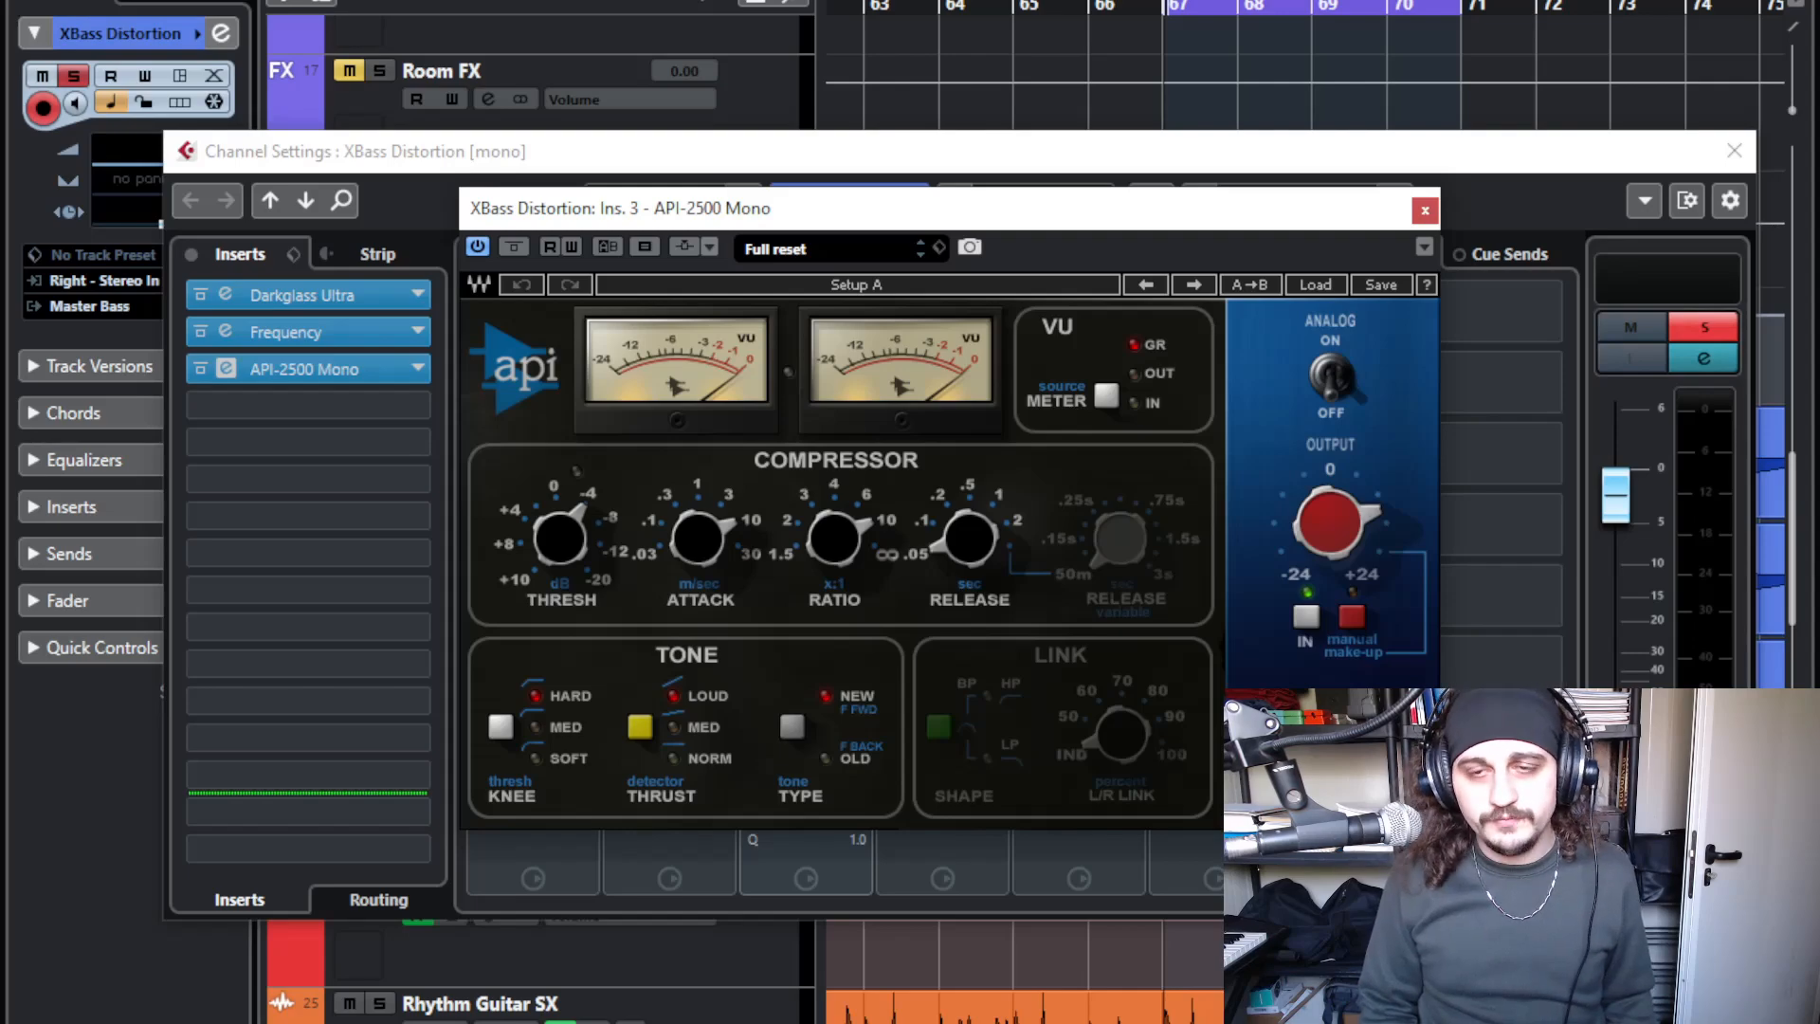
{"action": "left_click", "coordinate": [1425, 210]}
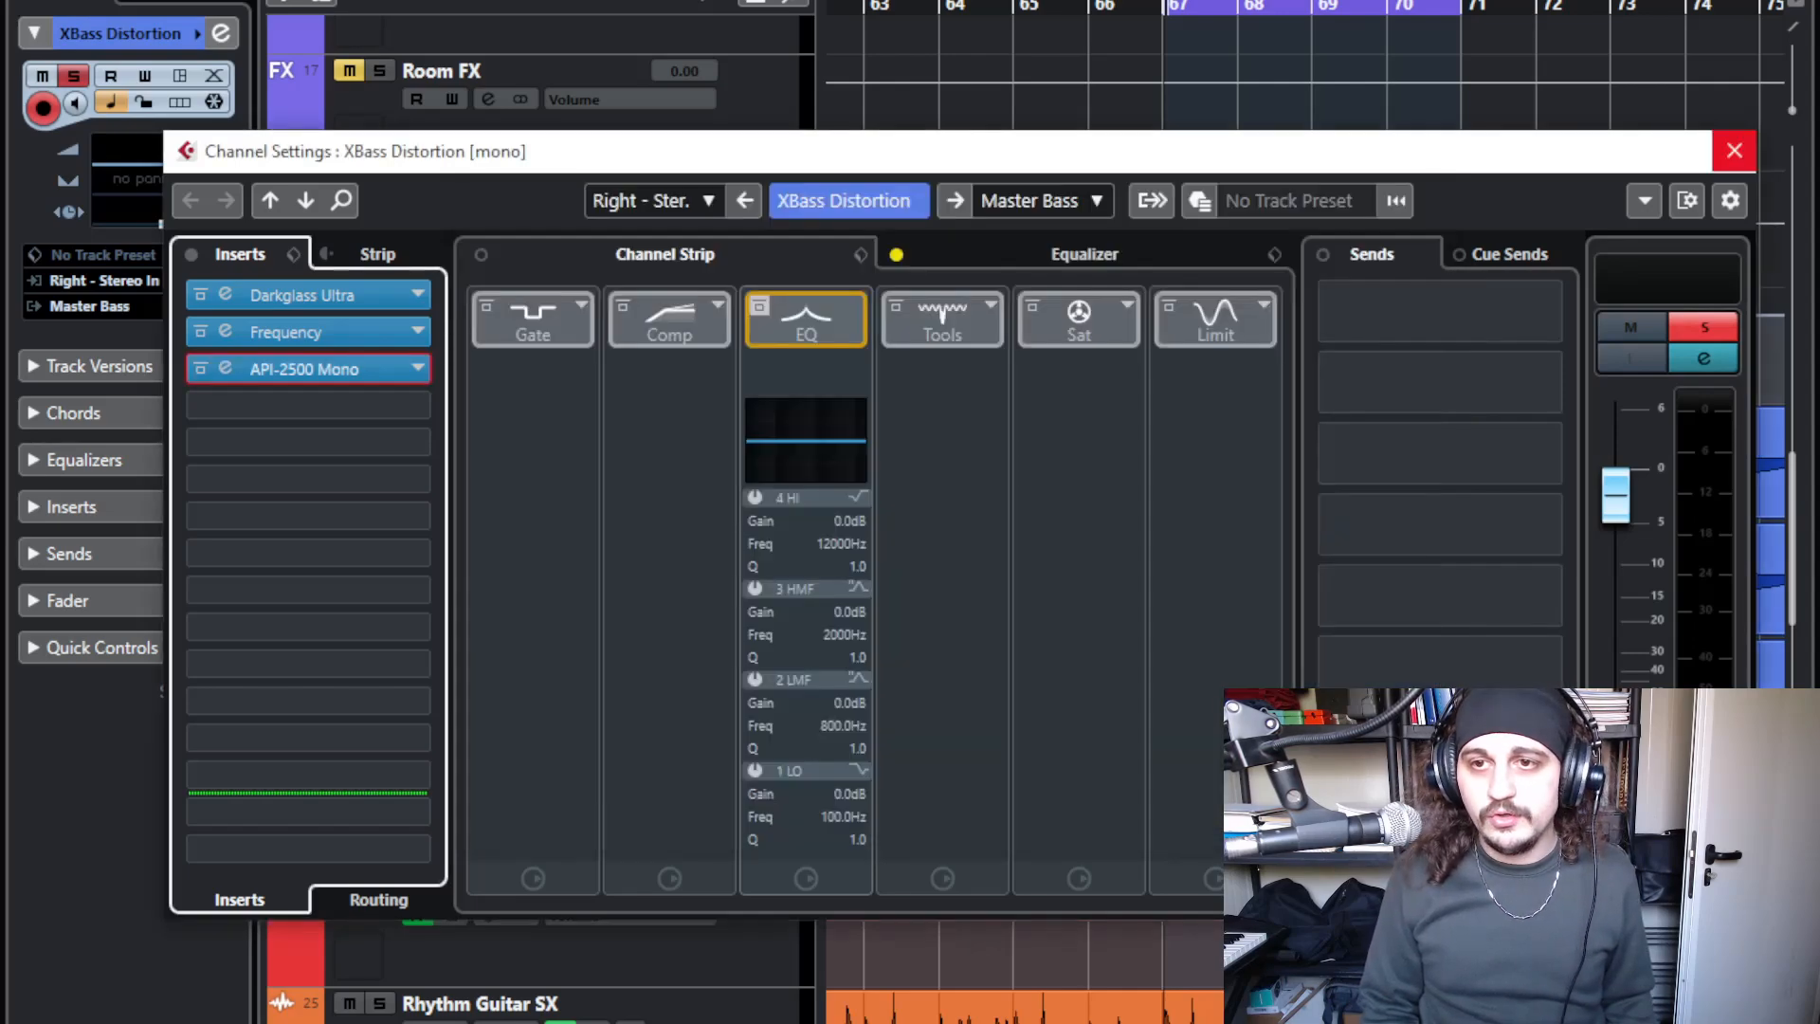
{"action": "left_click", "coordinate": [1734, 151]}
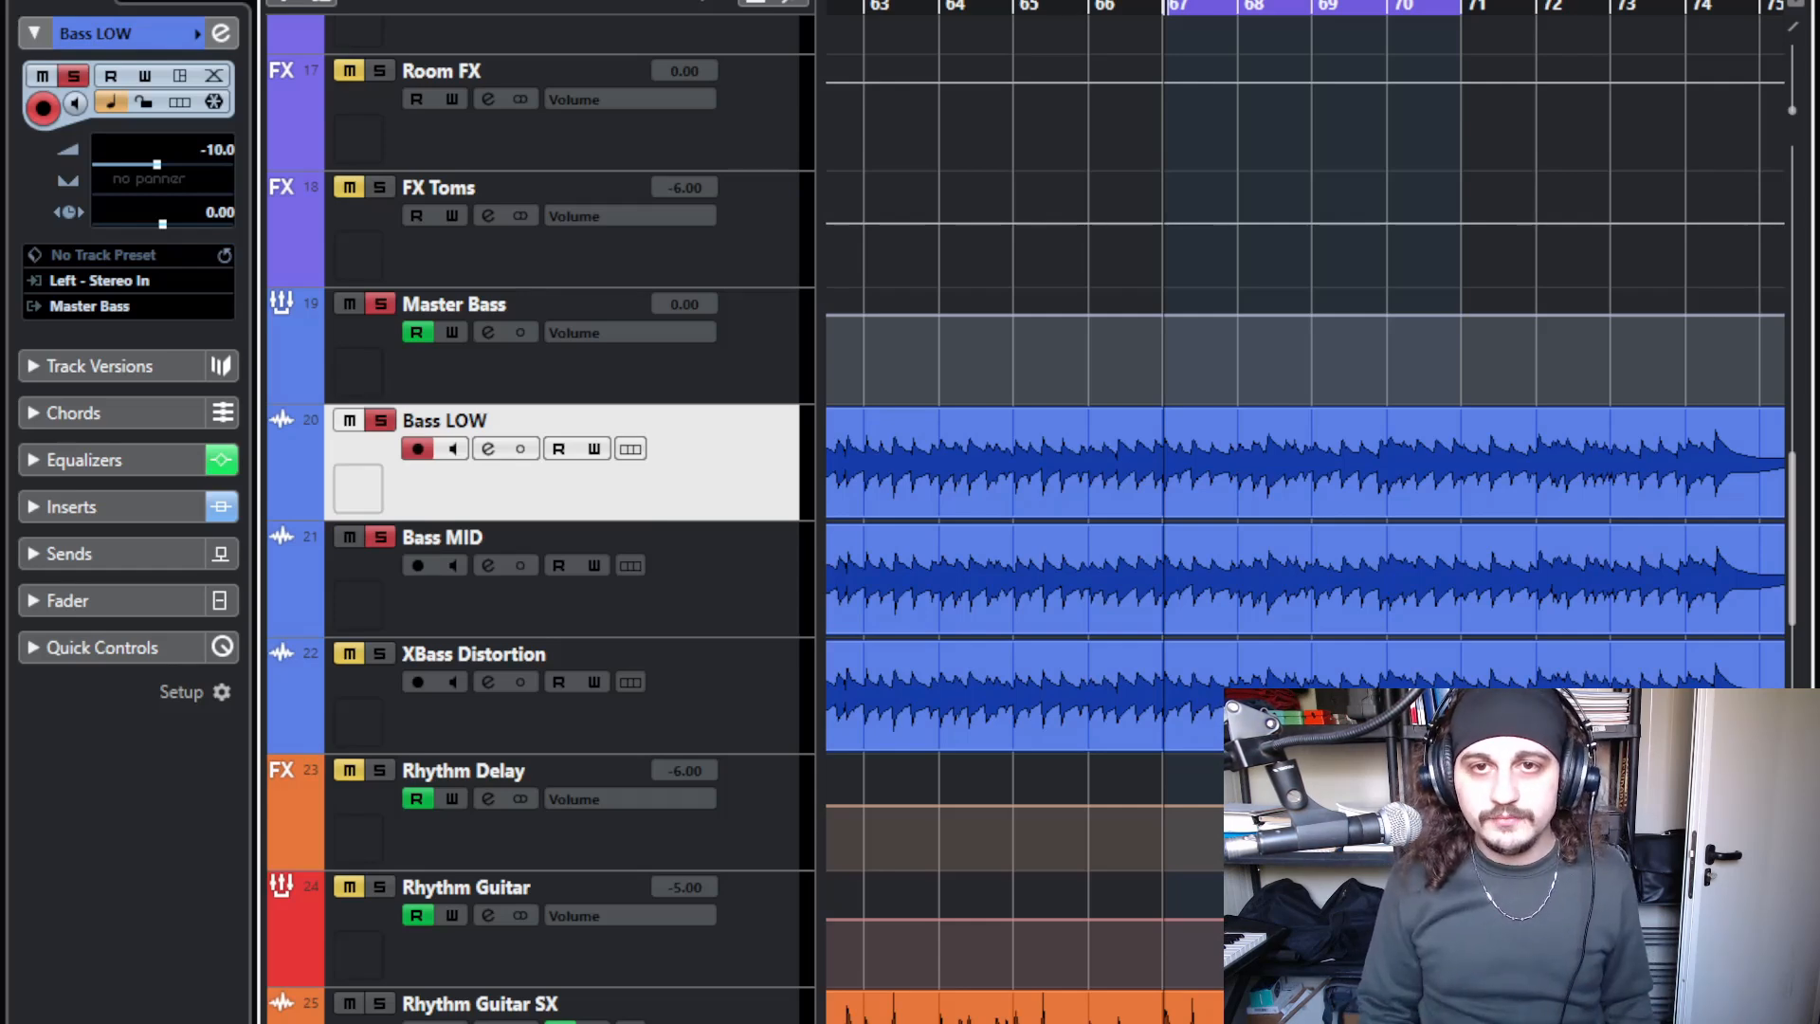
- Play Bass LOW and Bass MID soloed together, and compare with XBass Distortion added to the solo
{"action": "key", "text": "space"}
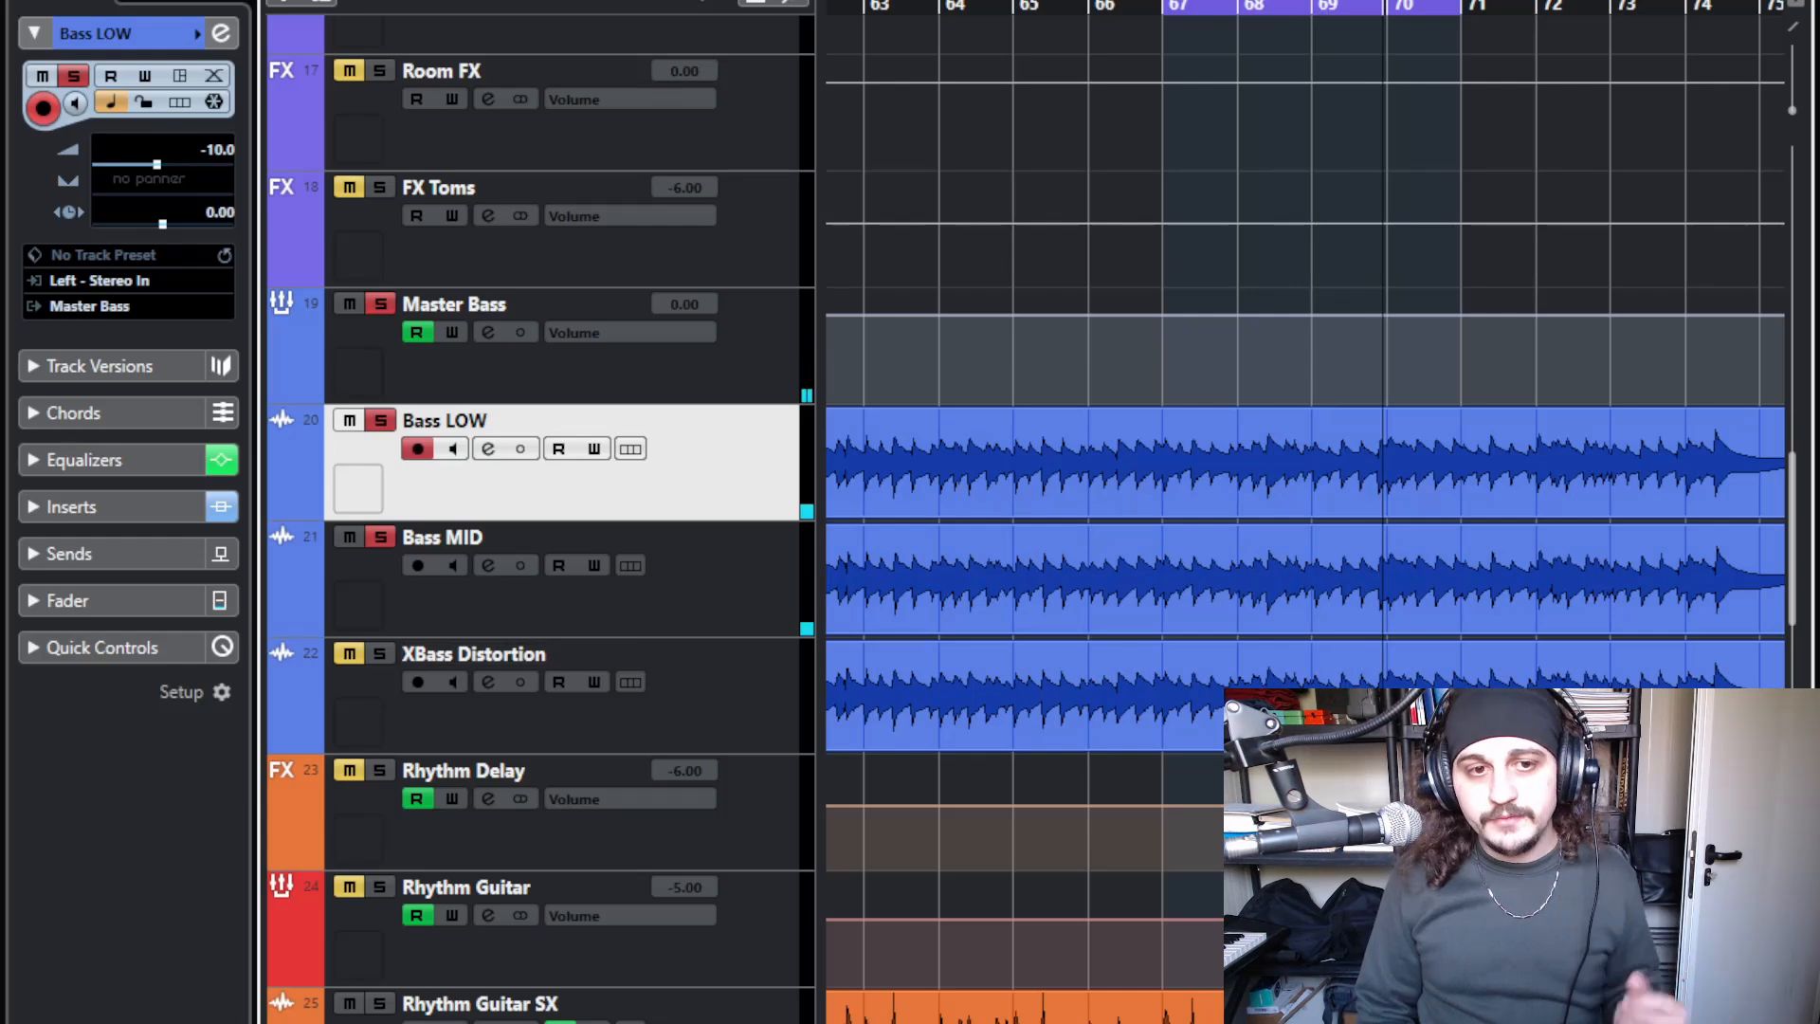
{"action": "left_click", "coordinate": [380, 654]}
{"action": "key", "text": "space"}
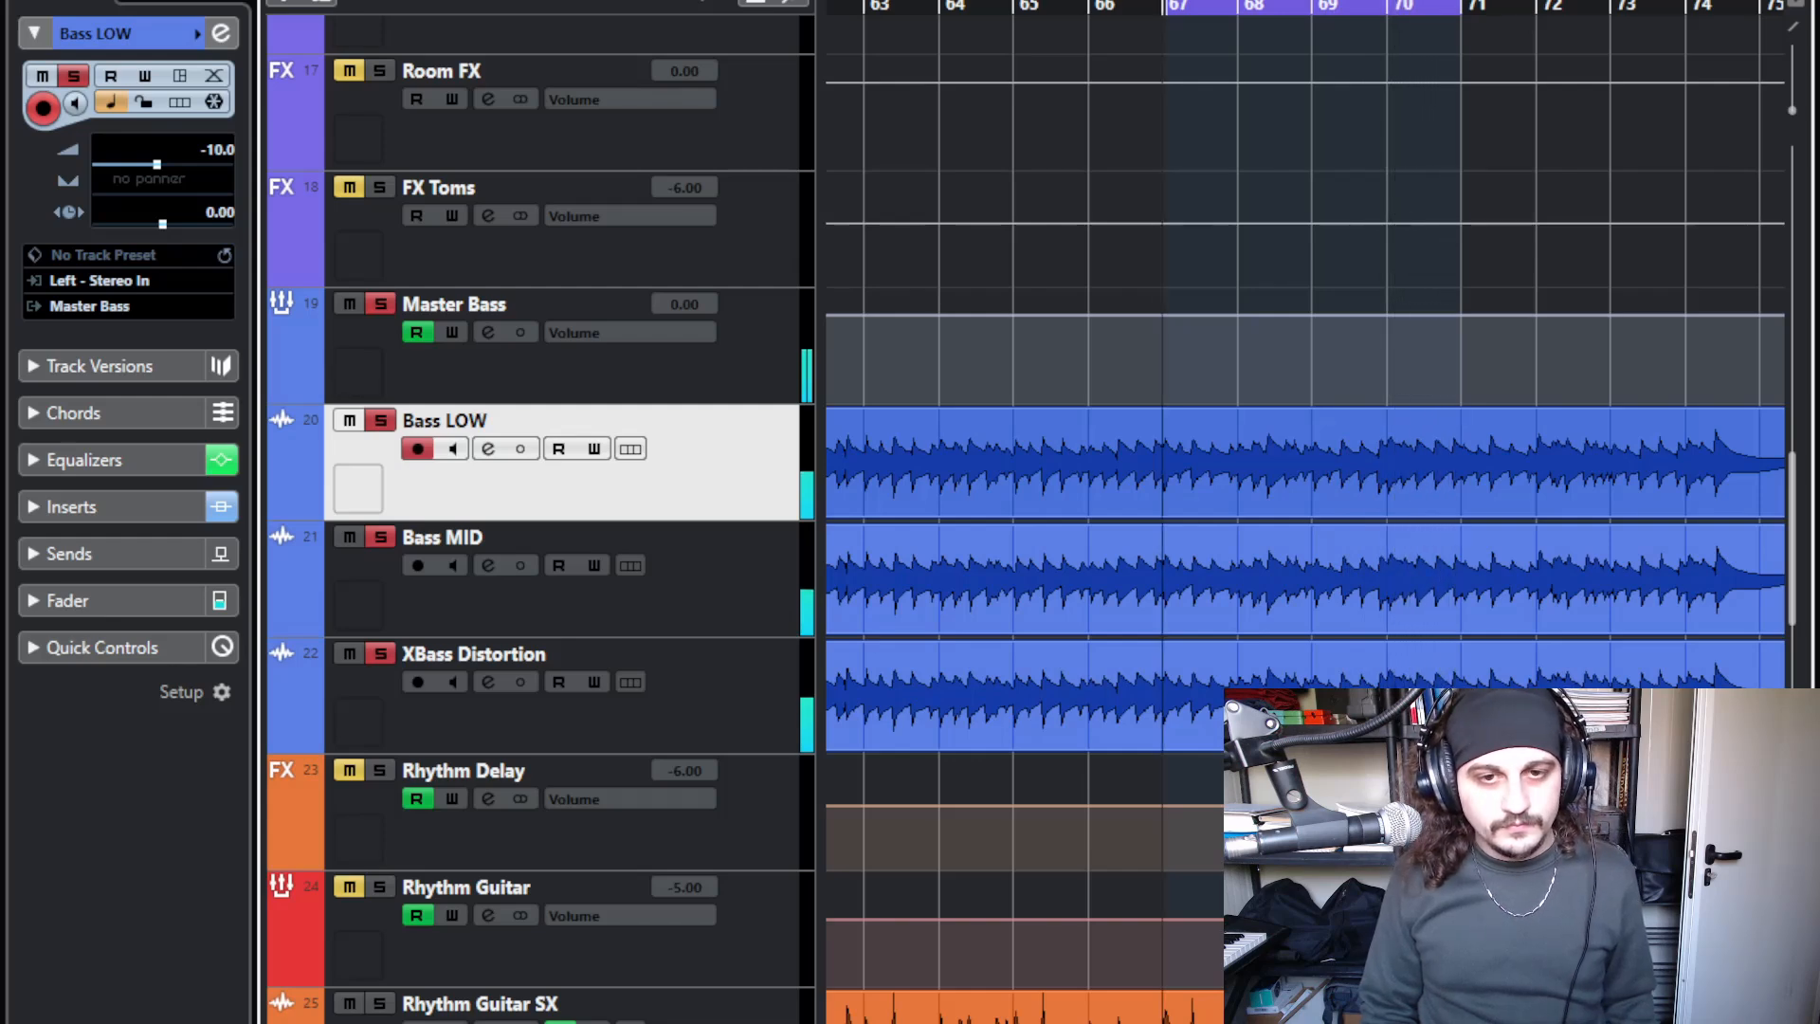
{"action": "key", "text": "space"}
{"action": "left_click", "coordinate": [569, 537]}
{"action": "left_click", "coordinate": [569, 654]}
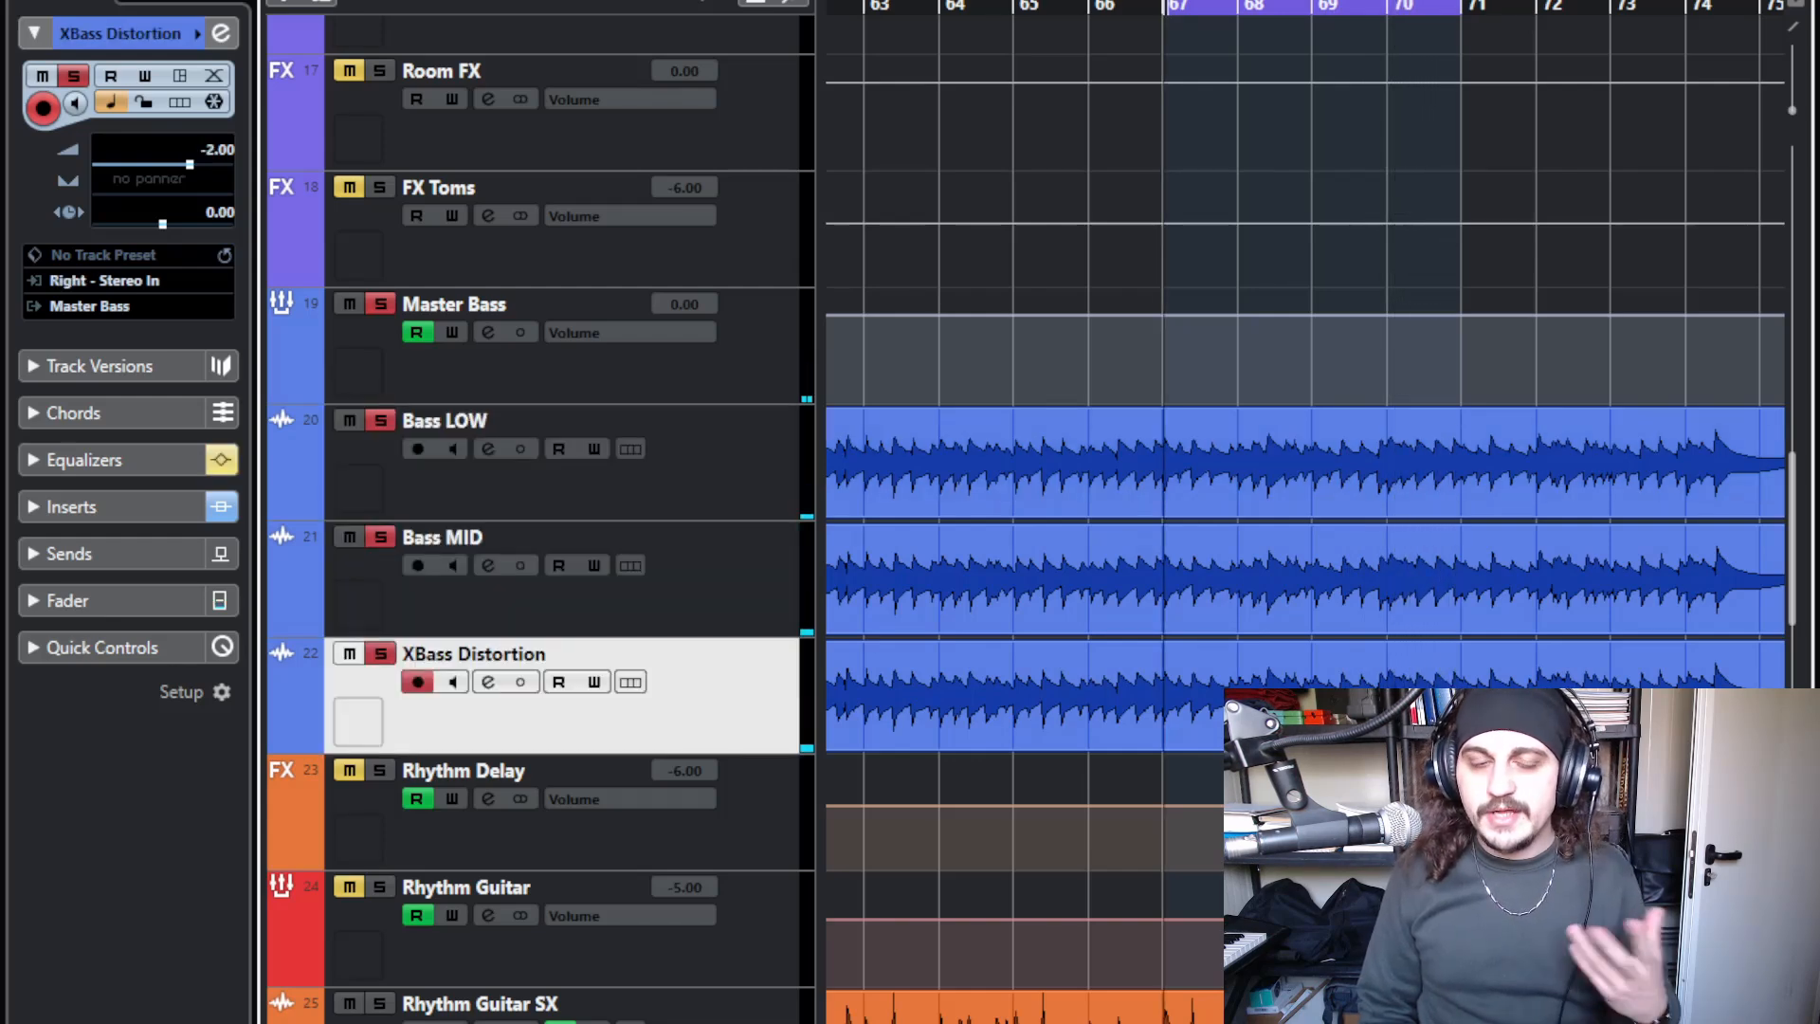
{"action": "left_click", "coordinate": [568, 421]}
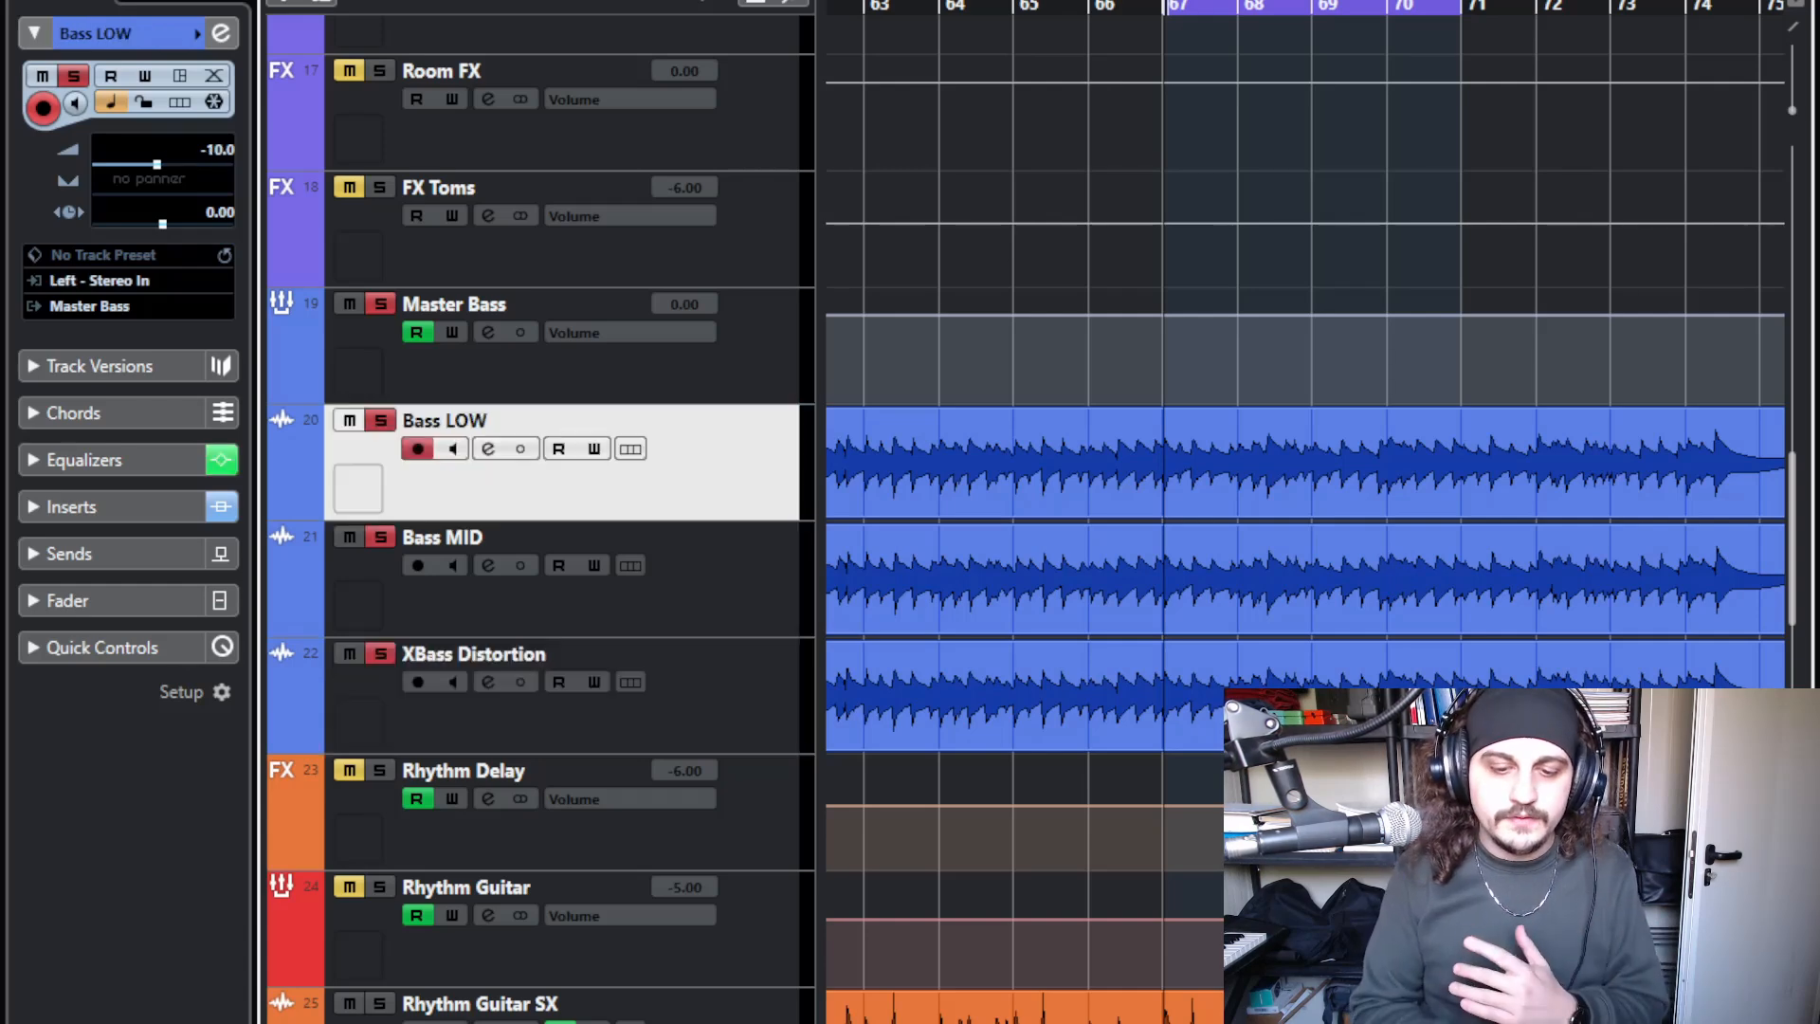
{"action": "left_click", "coordinate": [568, 537]}
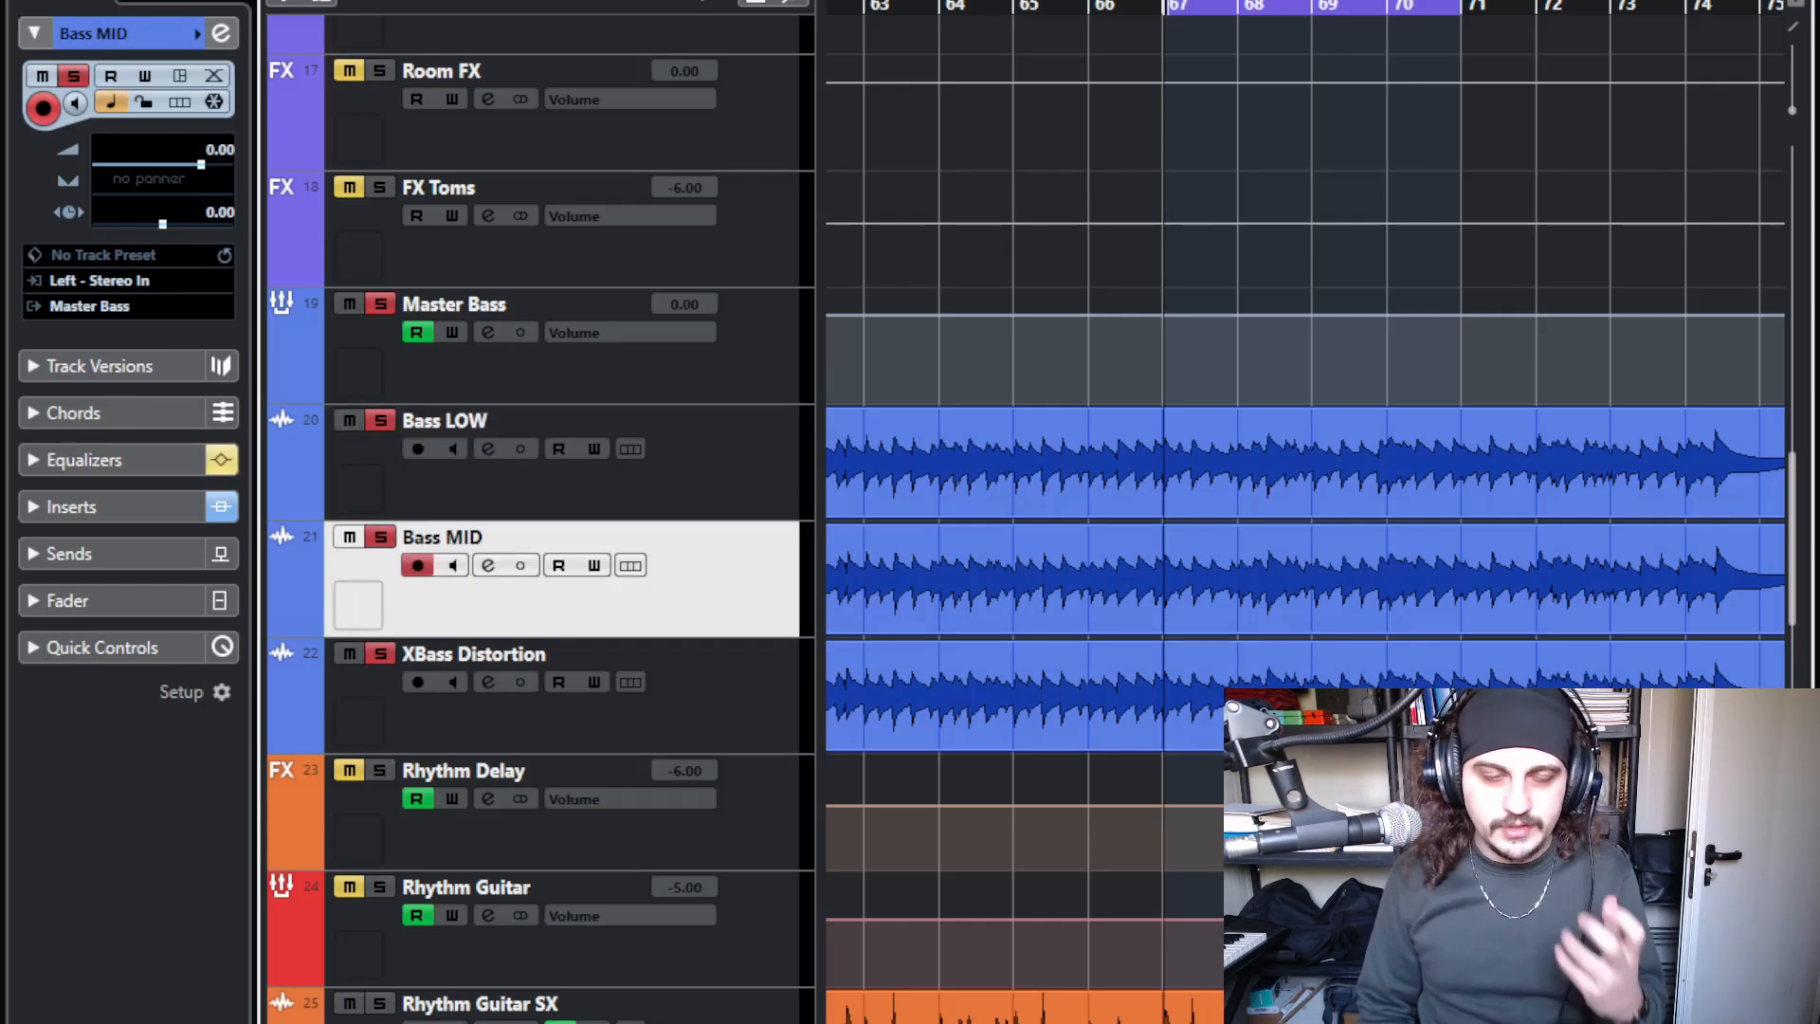
{"action": "left_click", "coordinate": [569, 656]}
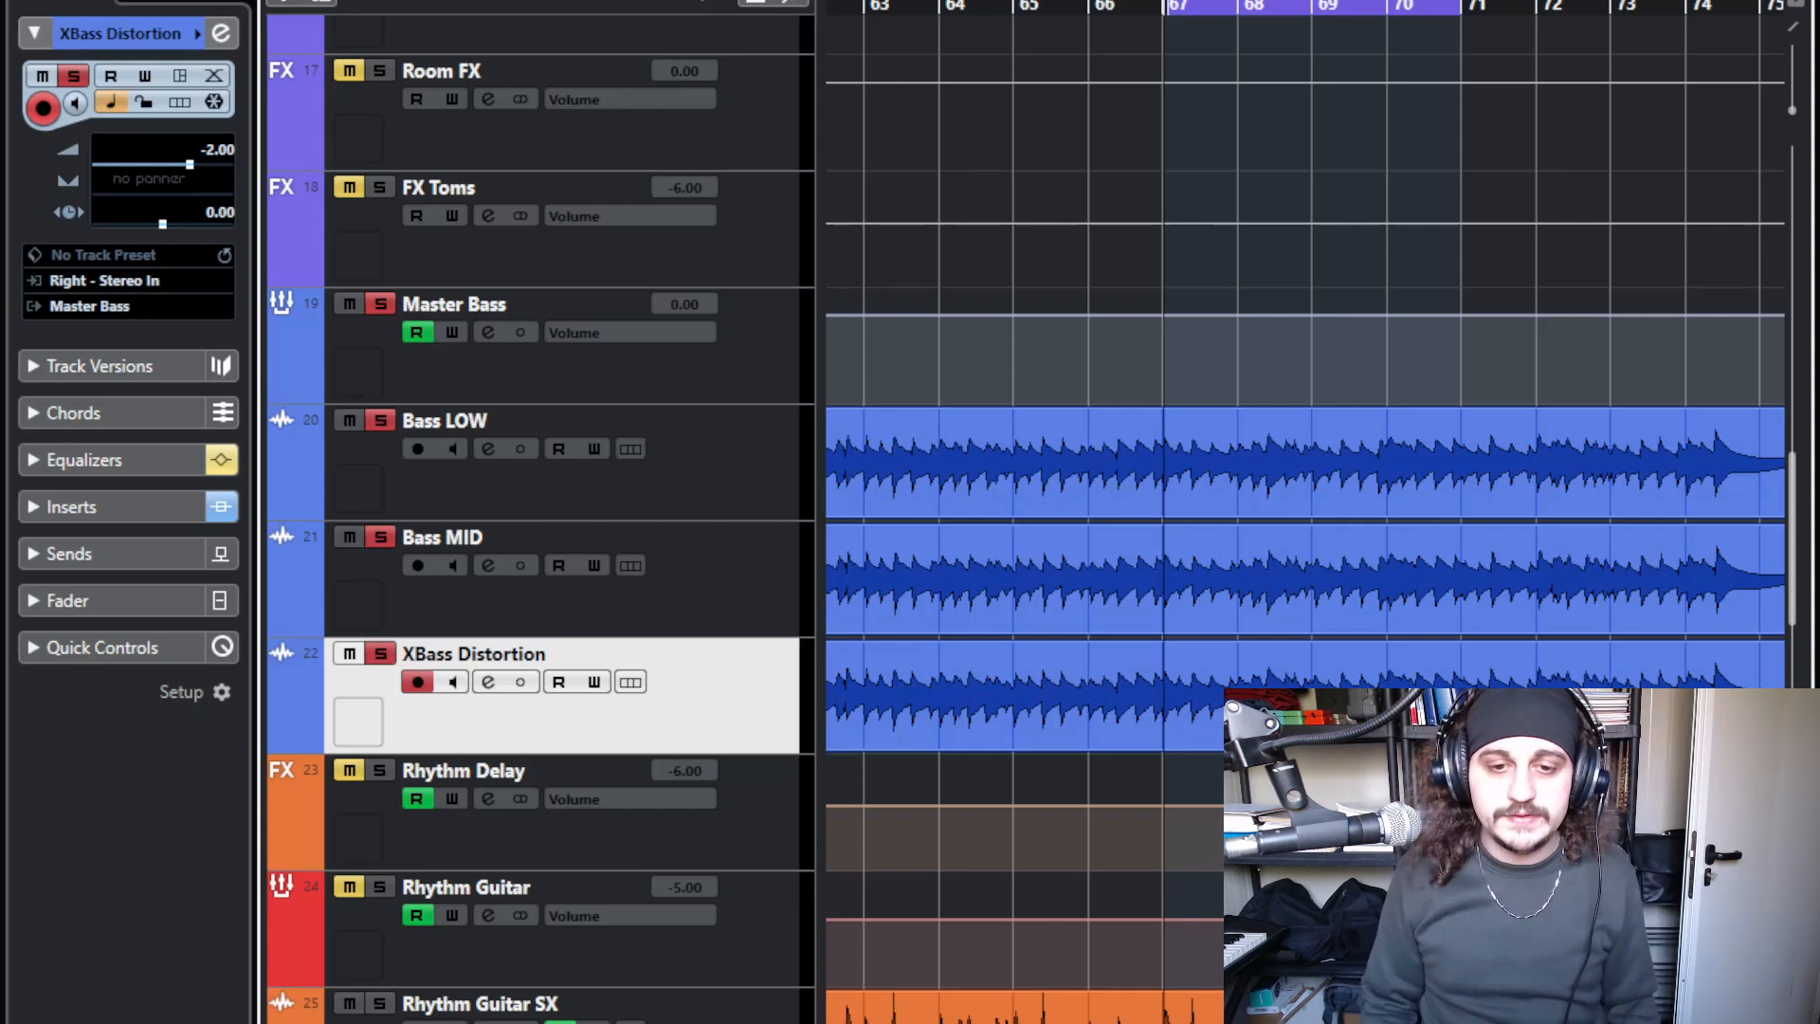
- Open the Master Bass channel settings and examine its Frequency EQ and C4 Mono multiband compressor
{"action": "left_click", "coordinate": [550, 306]}
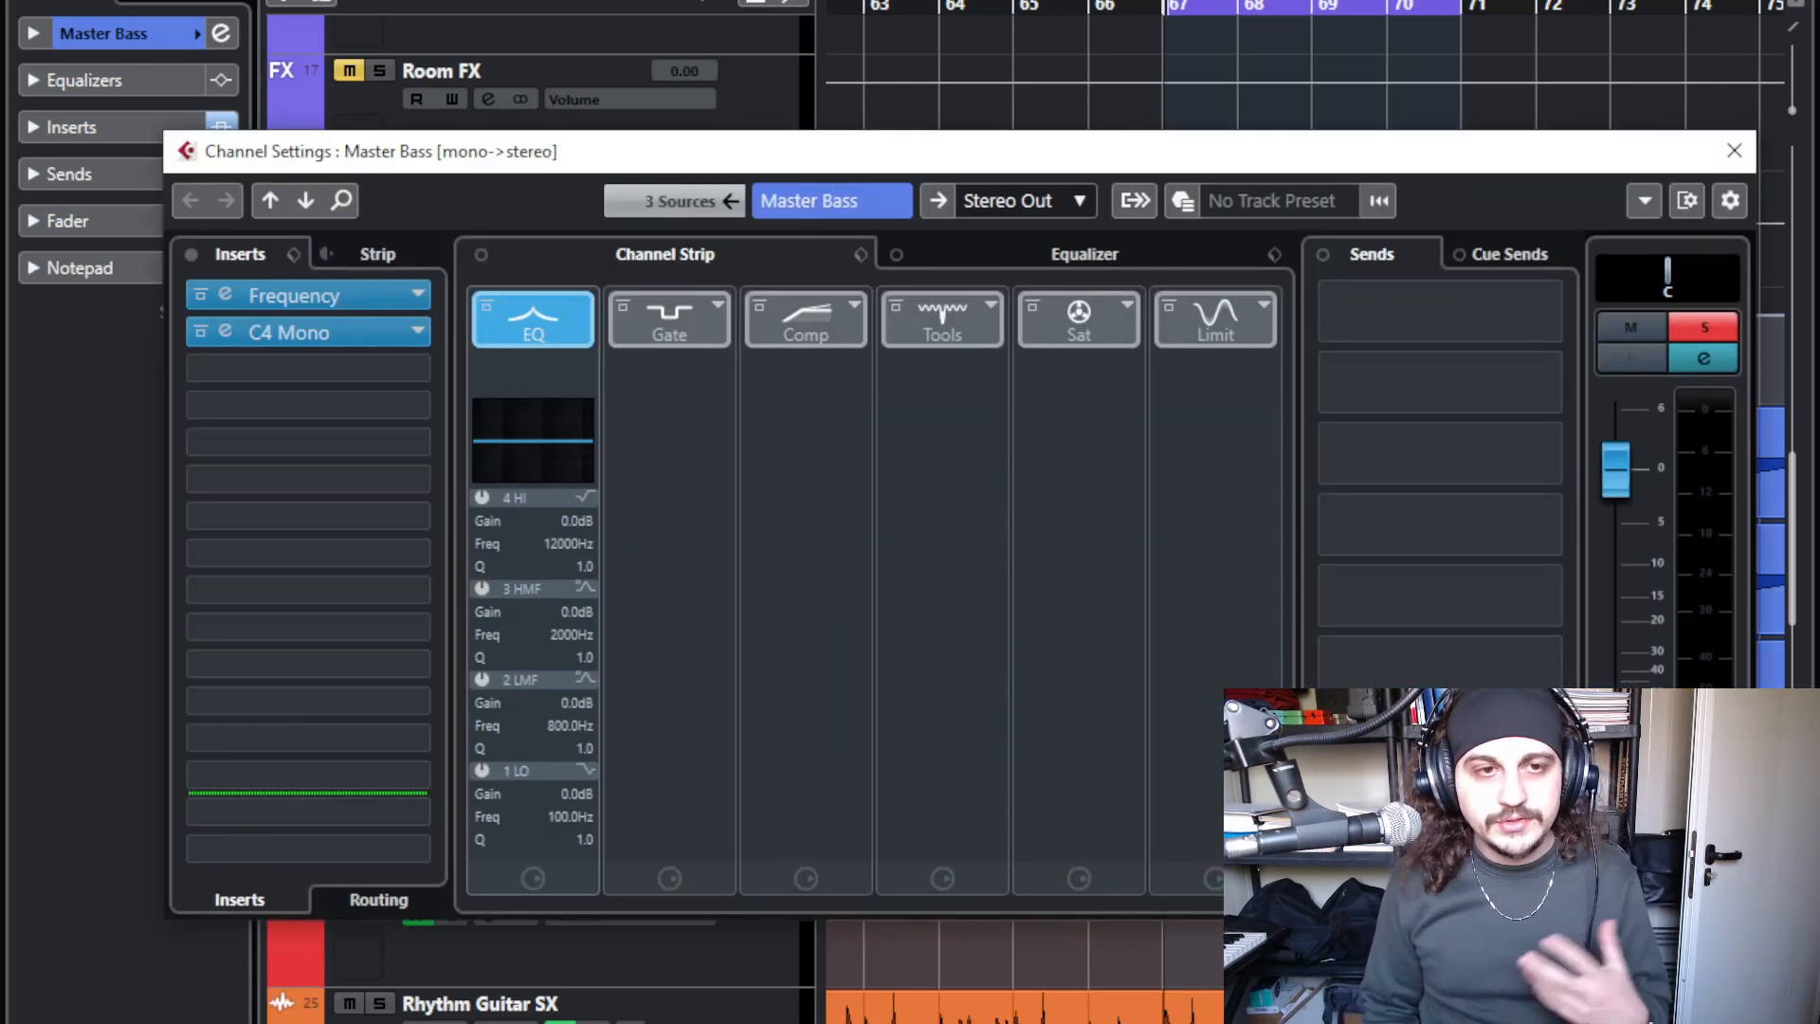
{"action": "left_click", "coordinate": [226, 294]}
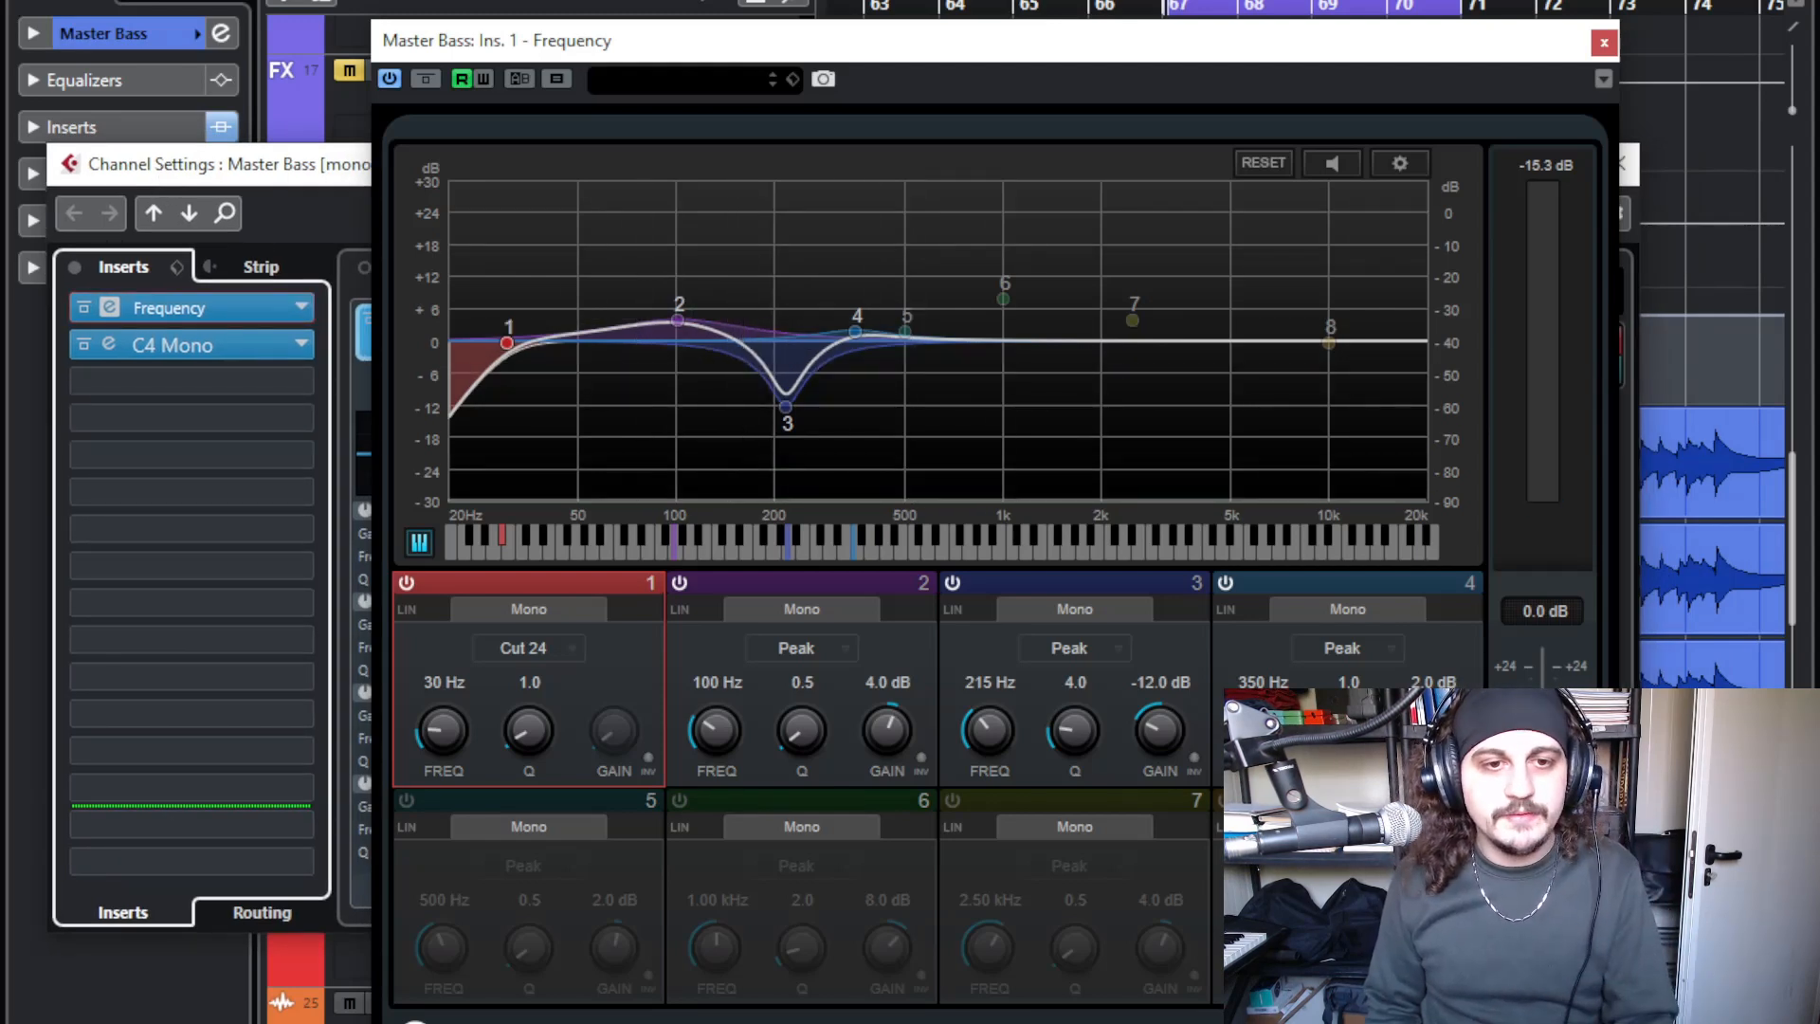
{"action": "left_click", "coordinate": [1604, 43]}
{"action": "left_click", "coordinate": [109, 345]}
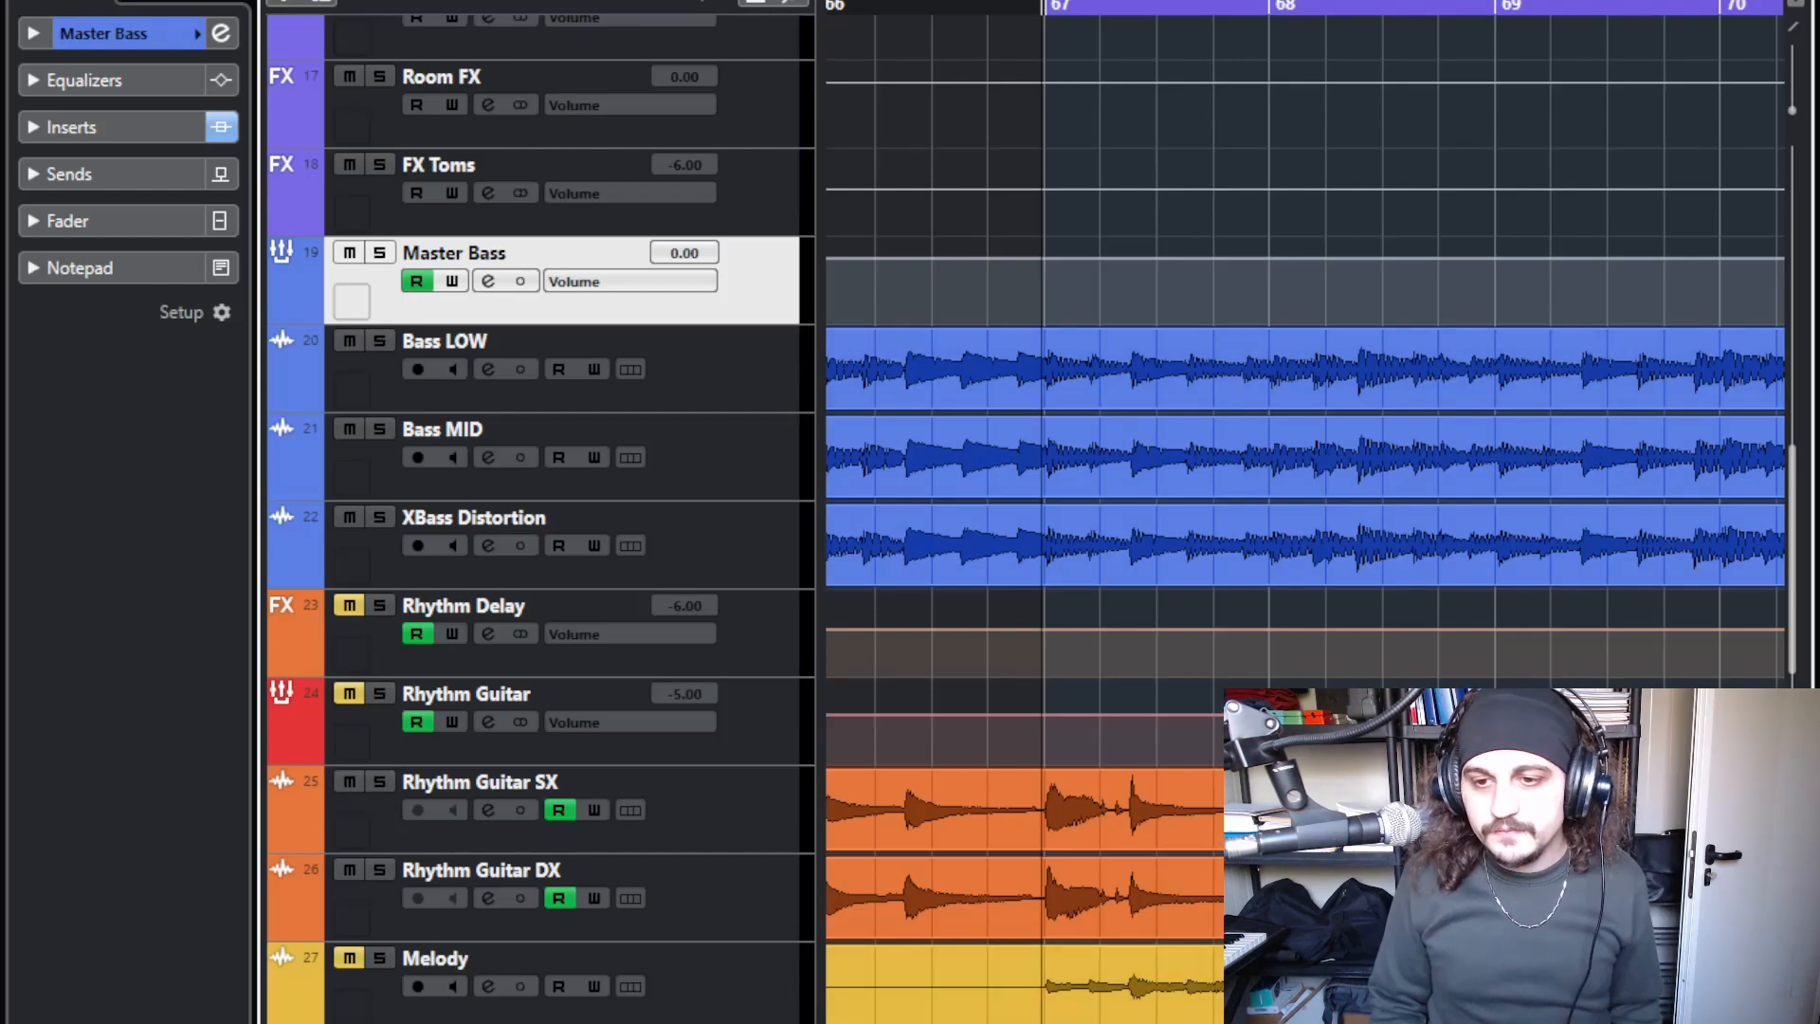
- Enlarge the track heights and examine the Bass LOW waveform from bar 66 to bar 70
{"action": "key", "text": "shift+h"}
{"action": "key", "text": "shift+h"}
{"action": "key", "text": "shift+h"}
{"action": "key", "text": "shift+h"}
{"action": "key", "text": "shift+h"}
{"action": "key", "text": "shift+h"}
{"action": "scroll", "coordinate": [1024, 512], "scroll_direction": "down", "scroll_amount": 2}
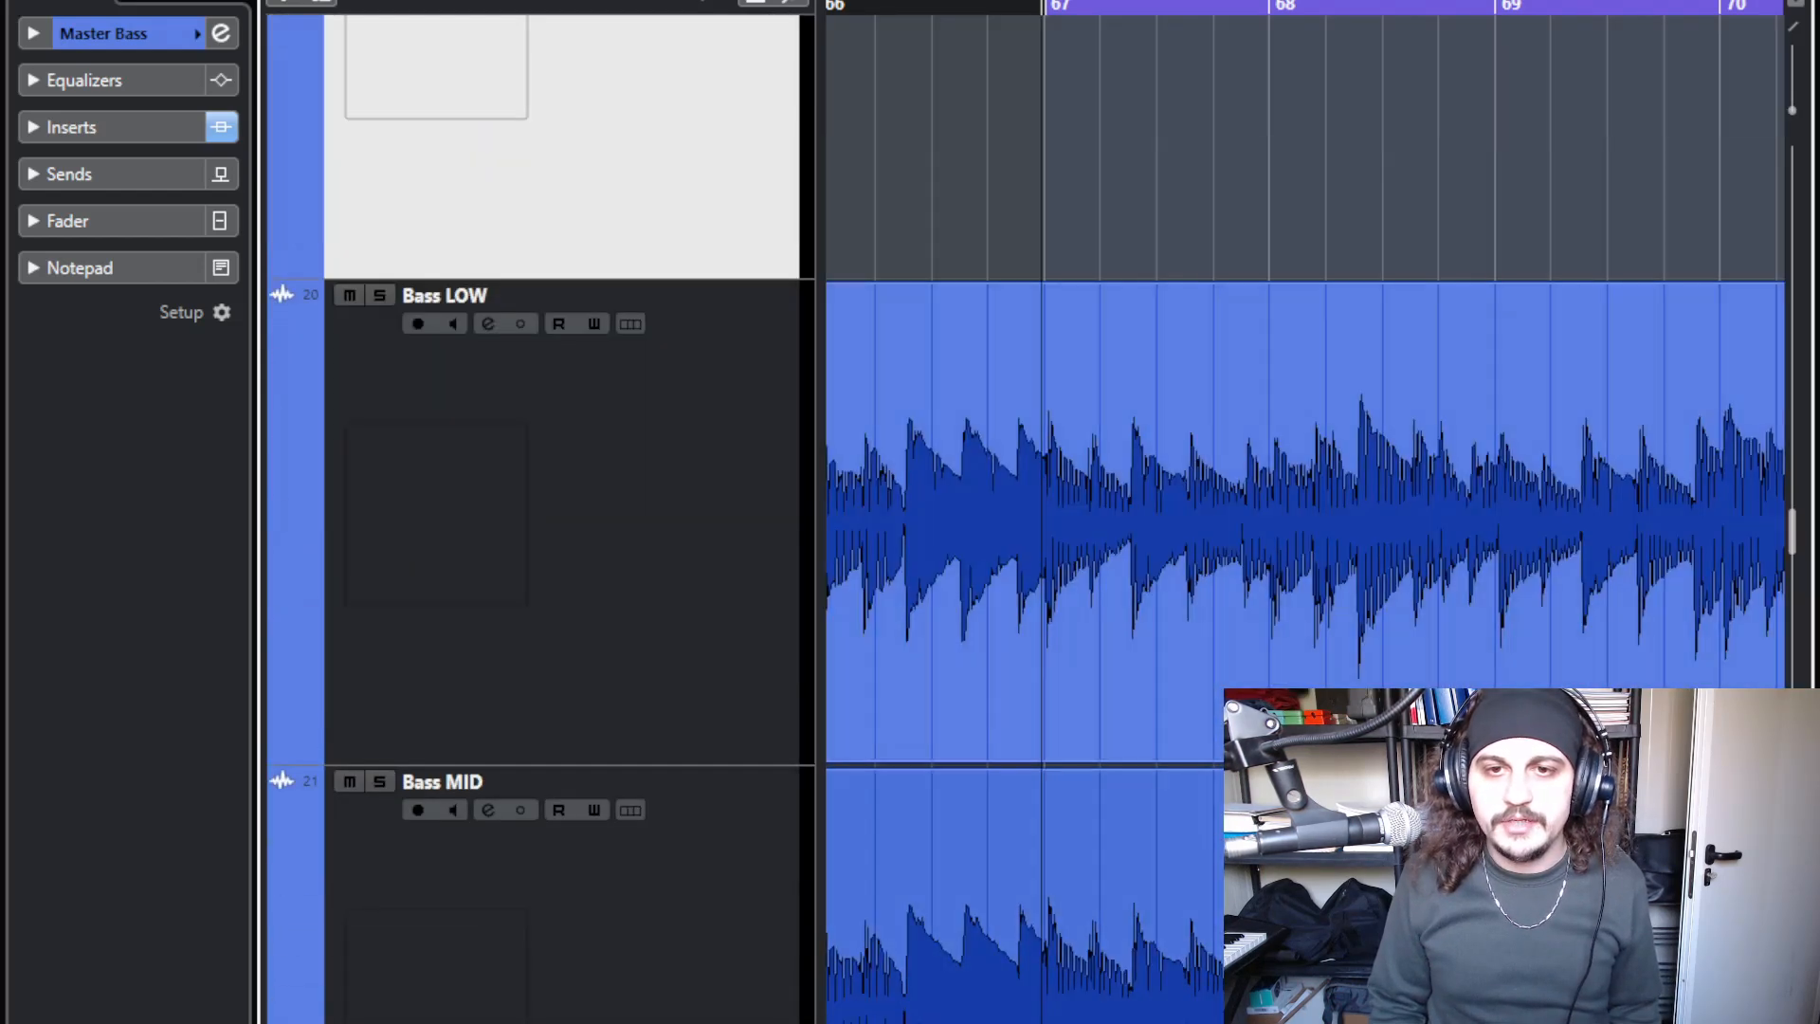
{"action": "key", "text": "shift+h"}
{"action": "key", "text": "shift+h"}
{"action": "key", "text": "shift+h"}
{"action": "scroll", "coordinate": [1024, 512], "scroll_direction": "down", "scroll_amount": 3}
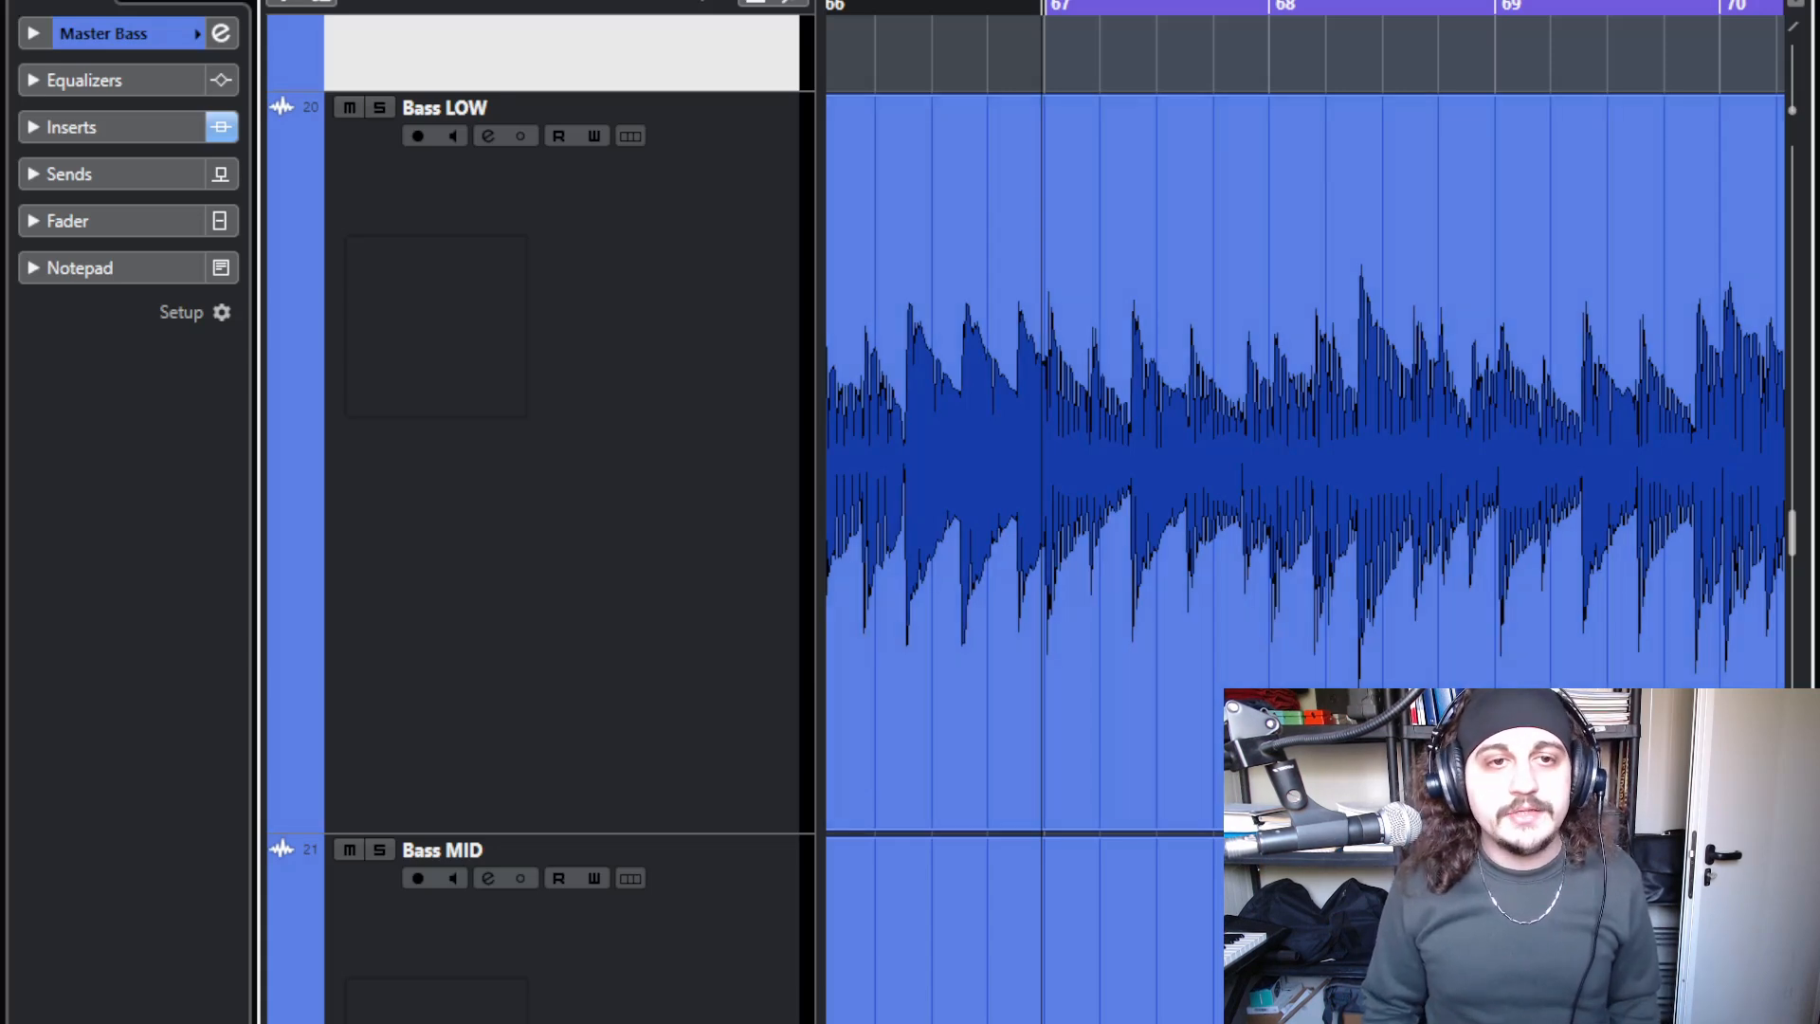
- Solo Bass LOW and bypass the insert plug-ins on the Master Bass group
{"action": "left_click", "coordinate": [380, 108]}
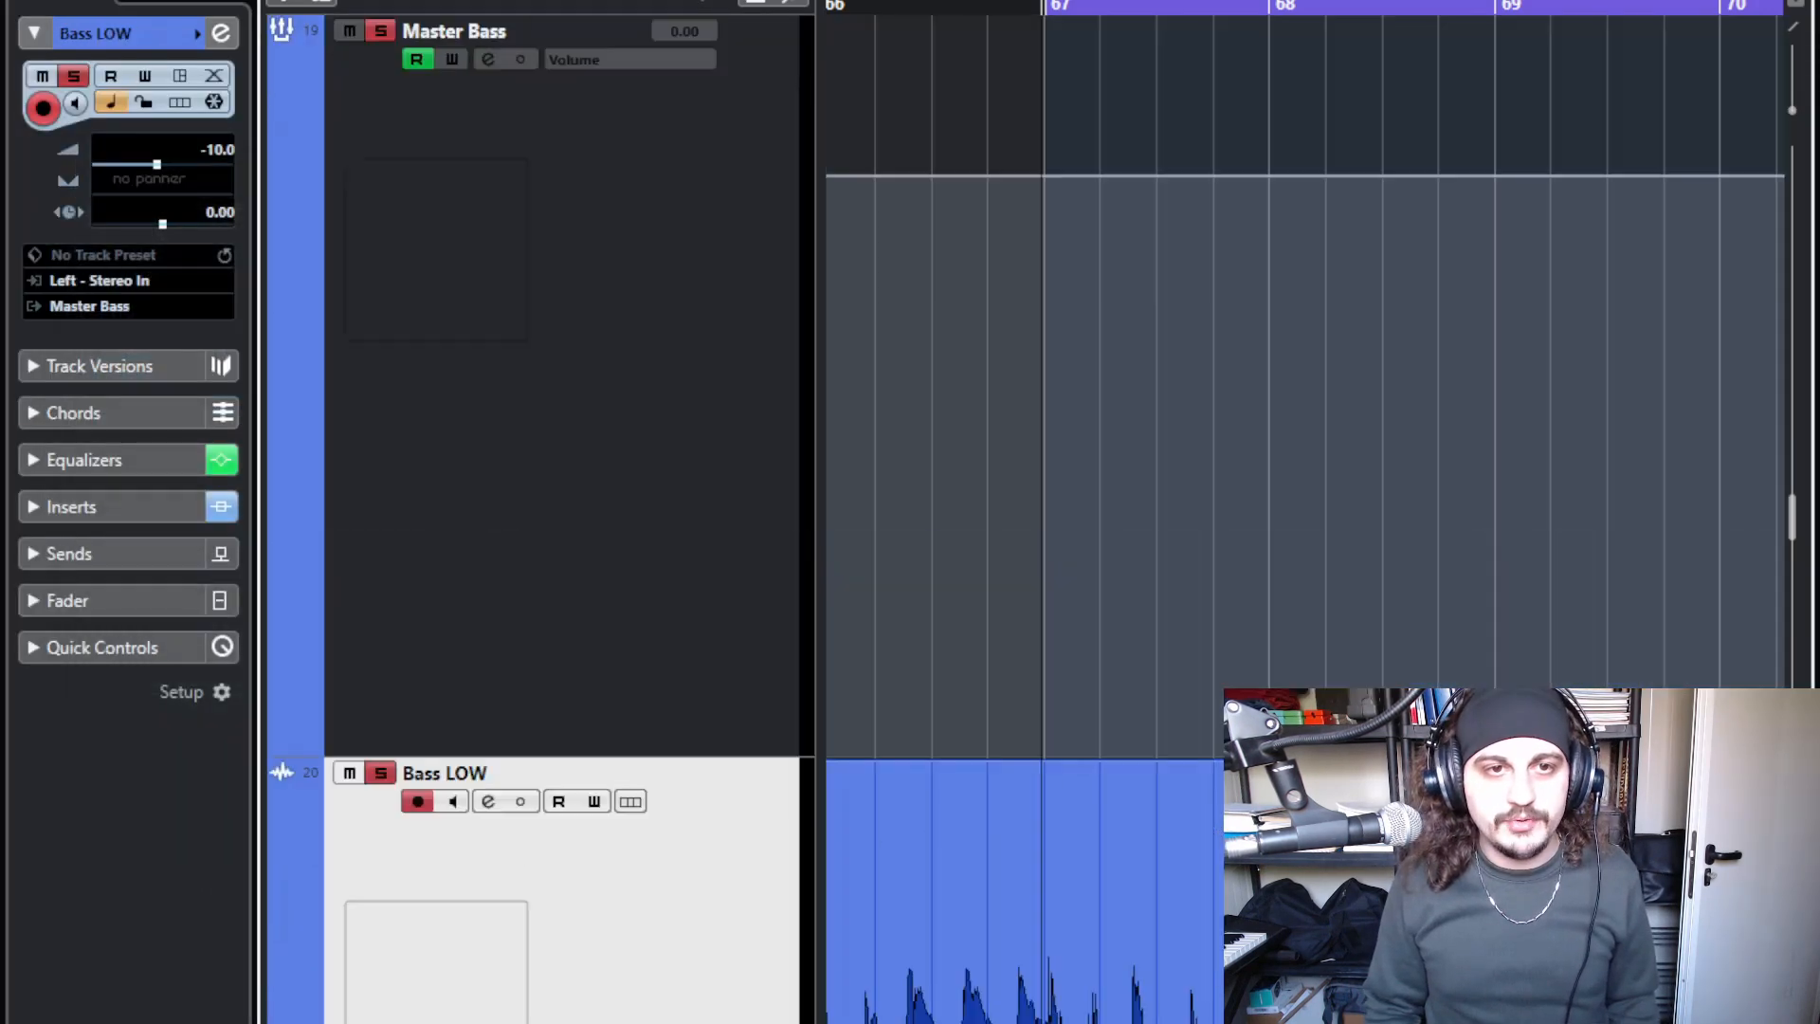
{"action": "scroll", "coordinate": [568, 569], "scroll_direction": "up", "scroll_amount": 1}
{"action": "left_click", "coordinate": [569, 569]}
{"action": "scroll", "coordinate": [568, 569], "scroll_direction": "down", "scroll_amount": 2}
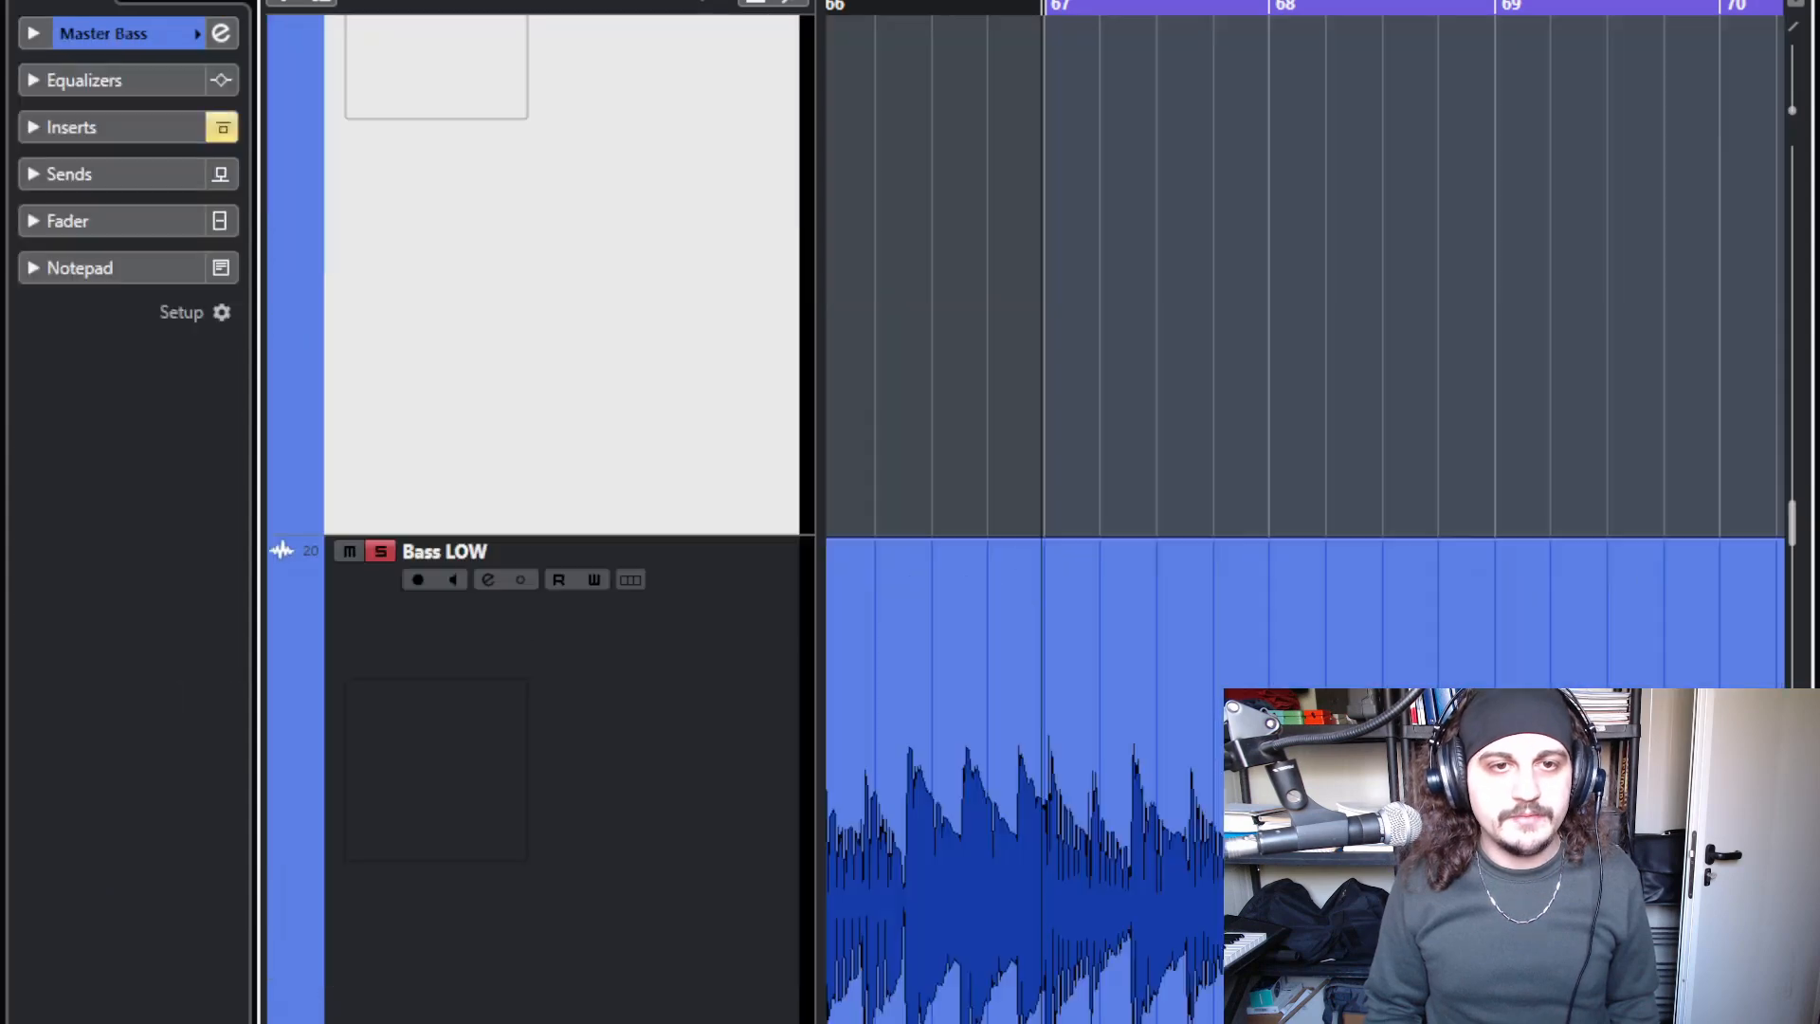
{"action": "scroll", "coordinate": [569, 569], "scroll_direction": "up", "scroll_amount": 2}
{"action": "scroll", "coordinate": [569, 569], "scroll_direction": "down", "scroll_amount": 1}
{"action": "scroll", "coordinate": [568, 569], "scroll_direction": "up", "scroll_amount": 2}
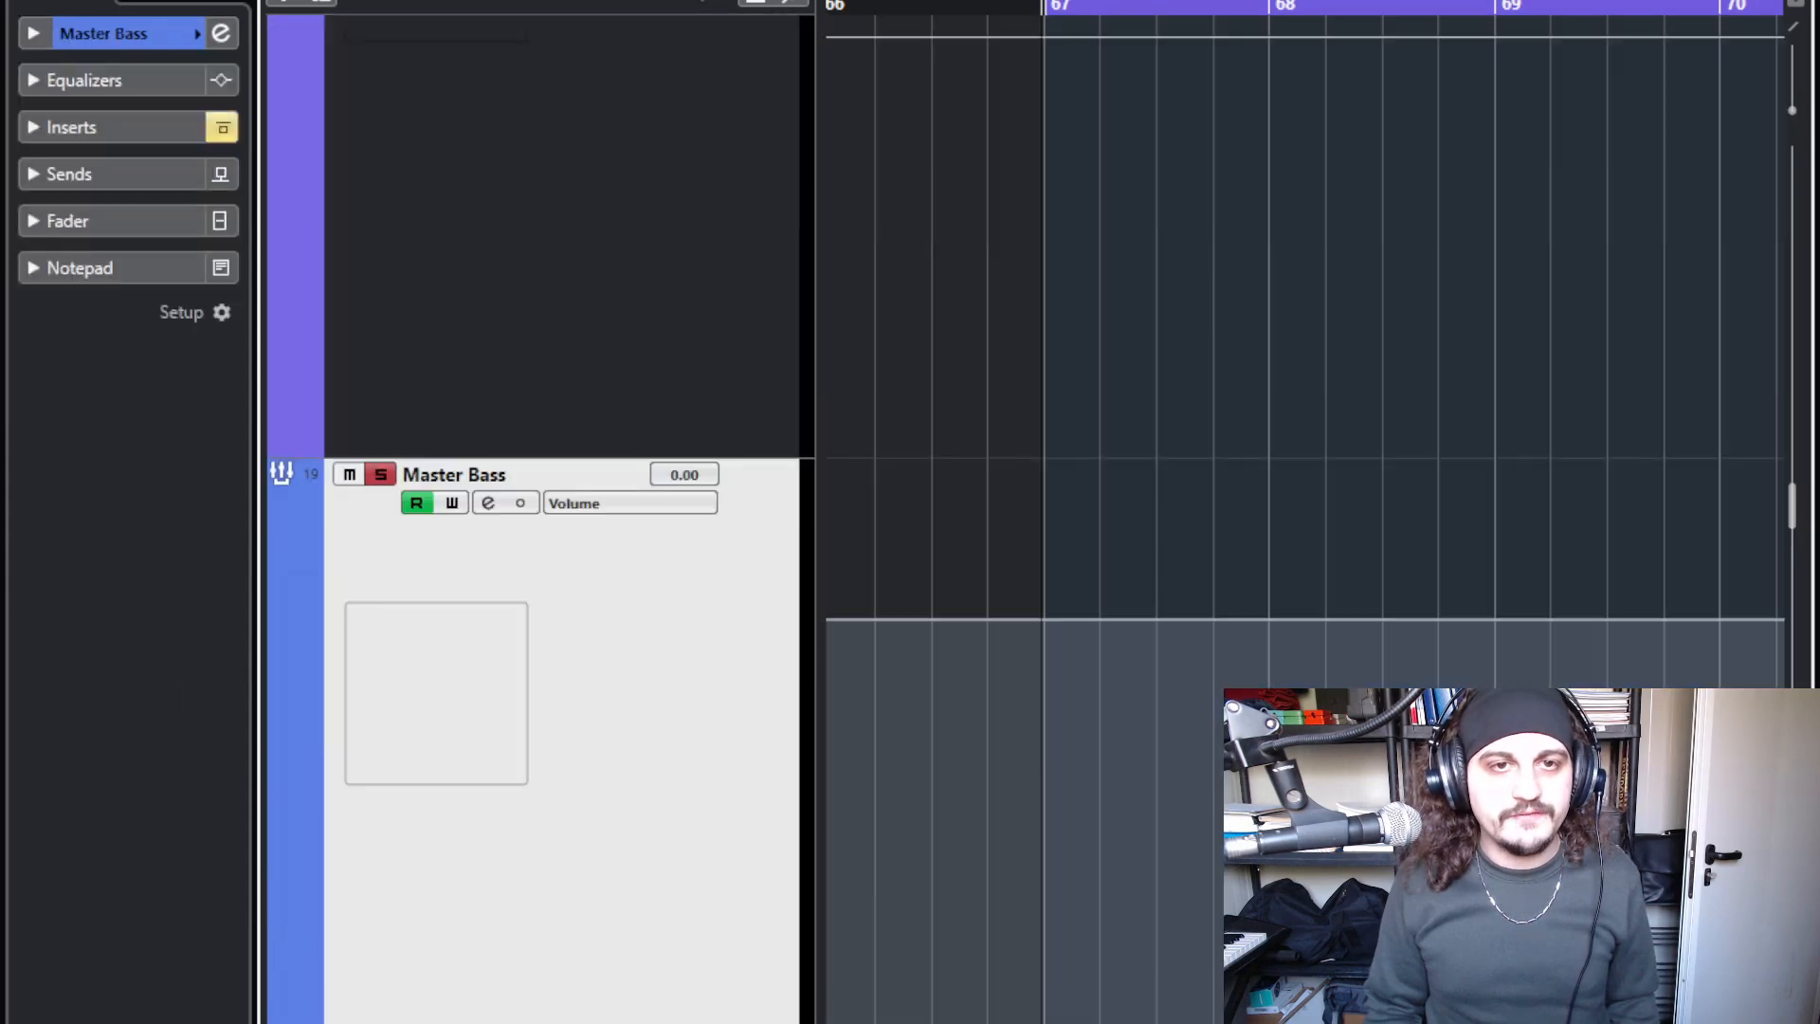
{"action": "scroll", "coordinate": [569, 569], "scroll_direction": "down", "scroll_amount": 2}
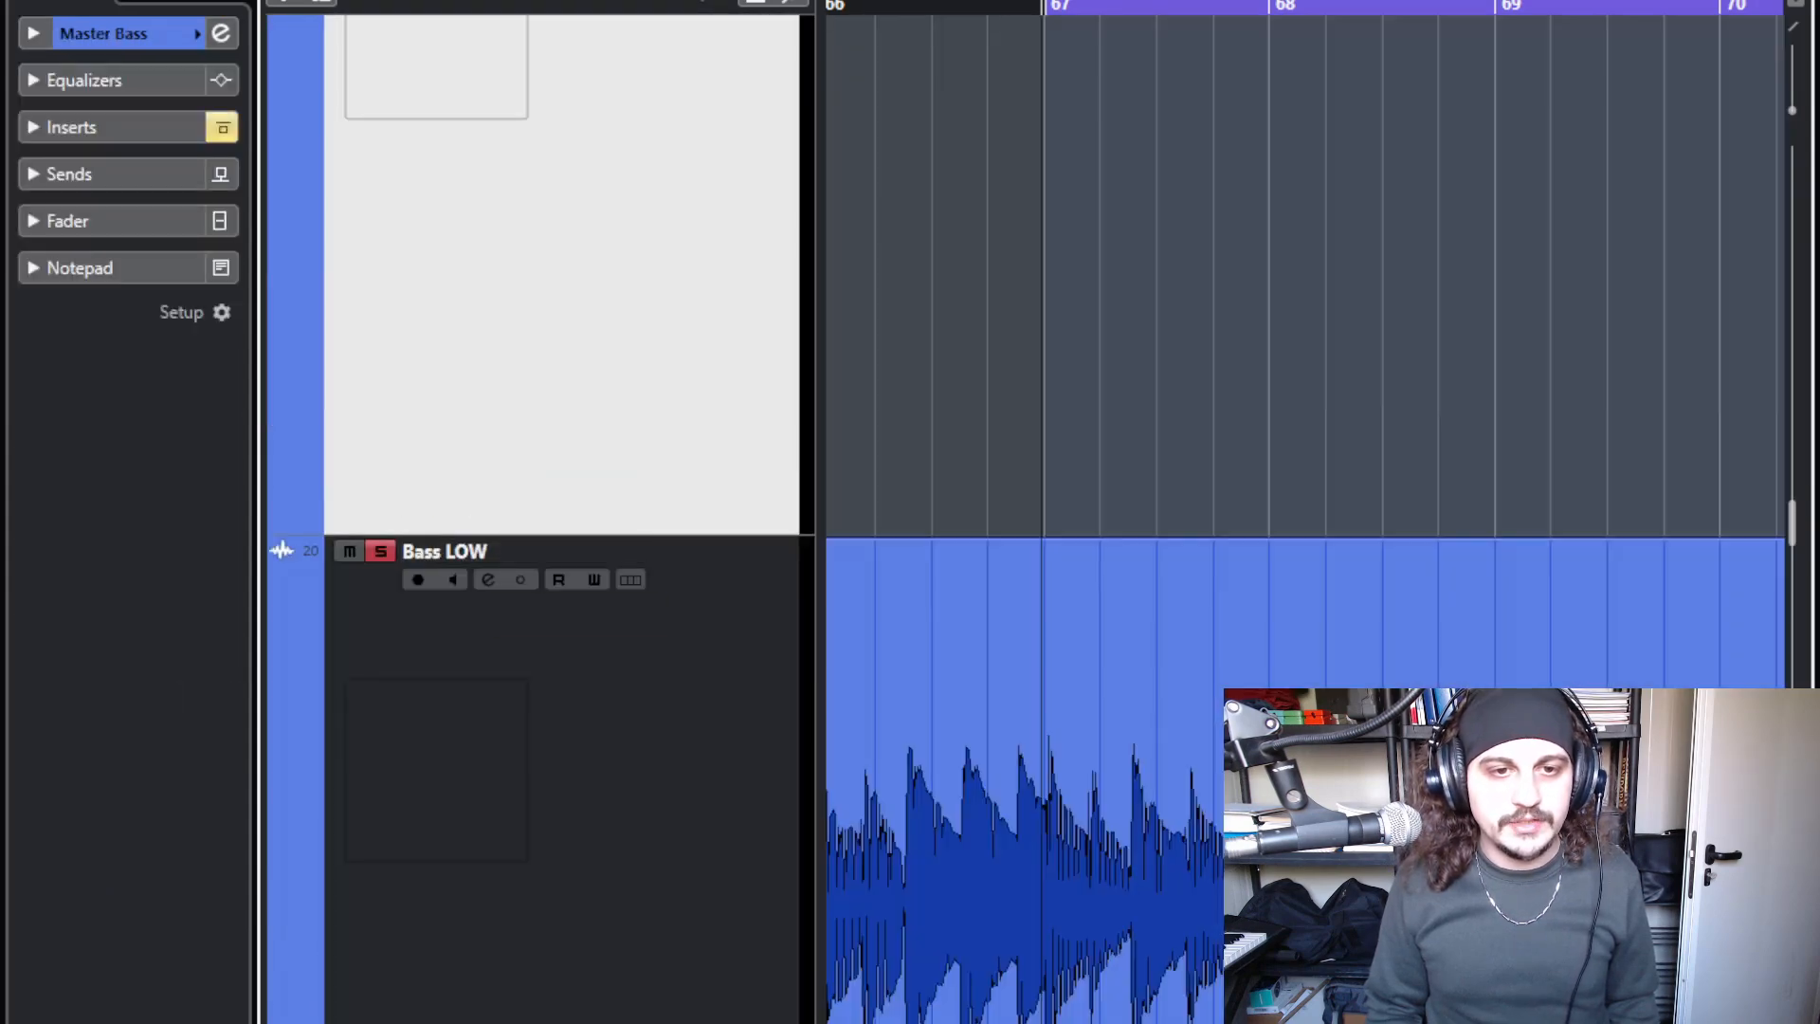
- Bypass the insert plug-ins and the channel strip EQ on Bass LOW, and close its channel settings
{"action": "left_click", "coordinate": [488, 579]}
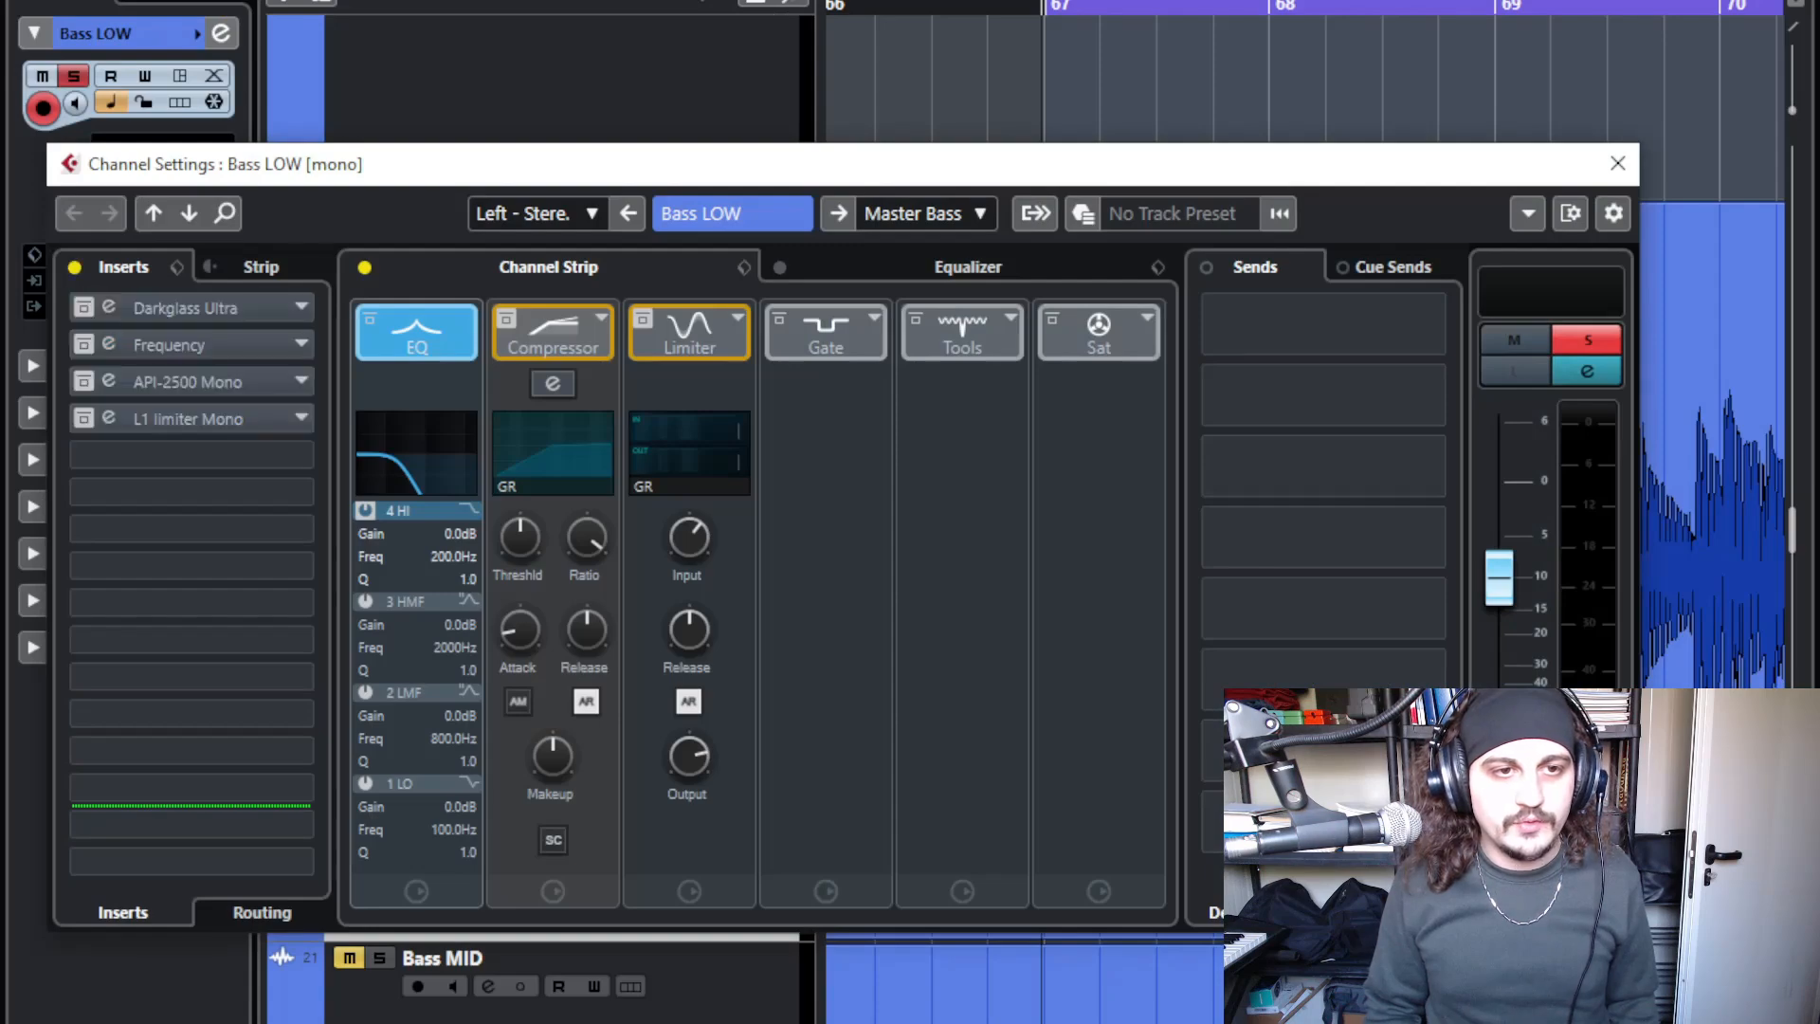
{"action": "left_click", "coordinate": [1618, 163]}
{"action": "scroll", "coordinate": [1618, 379], "scroll_direction": "down", "scroll_amount": 5}
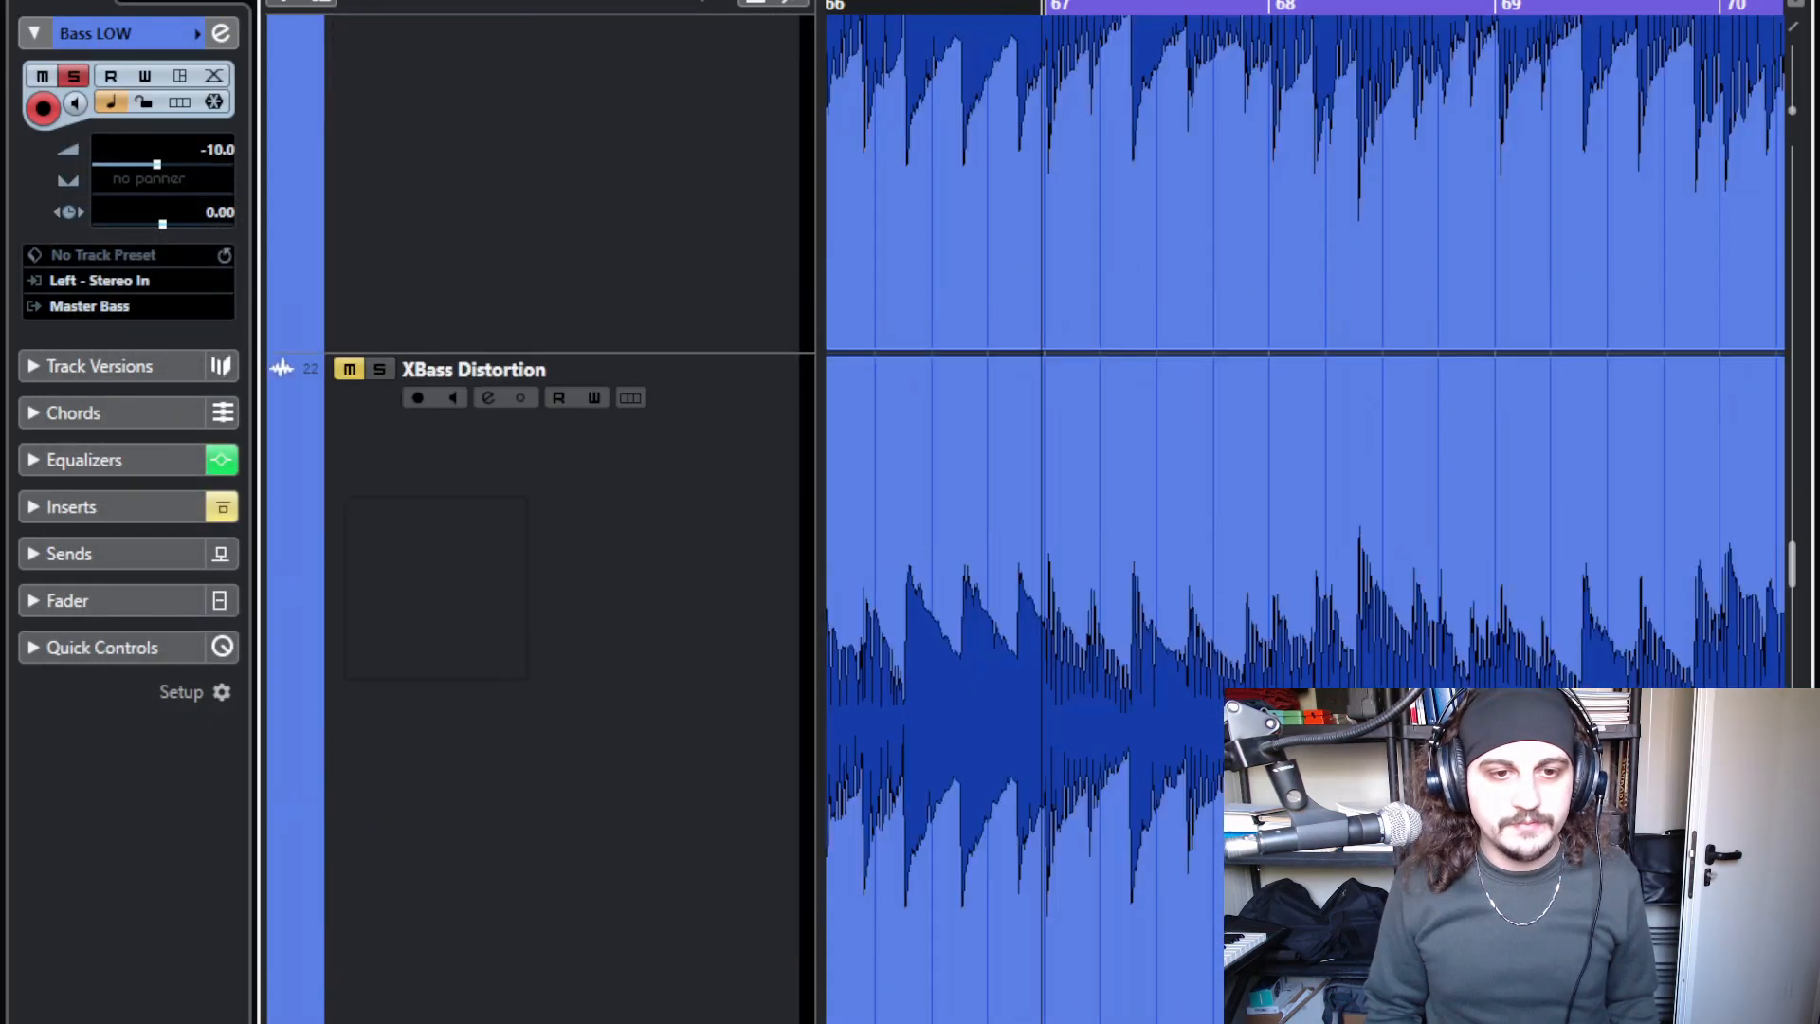
{"action": "scroll", "coordinate": [1043, 474], "scroll_direction": "up", "scroll_amount": 5}
{"action": "left_click", "coordinate": [488, 465]}
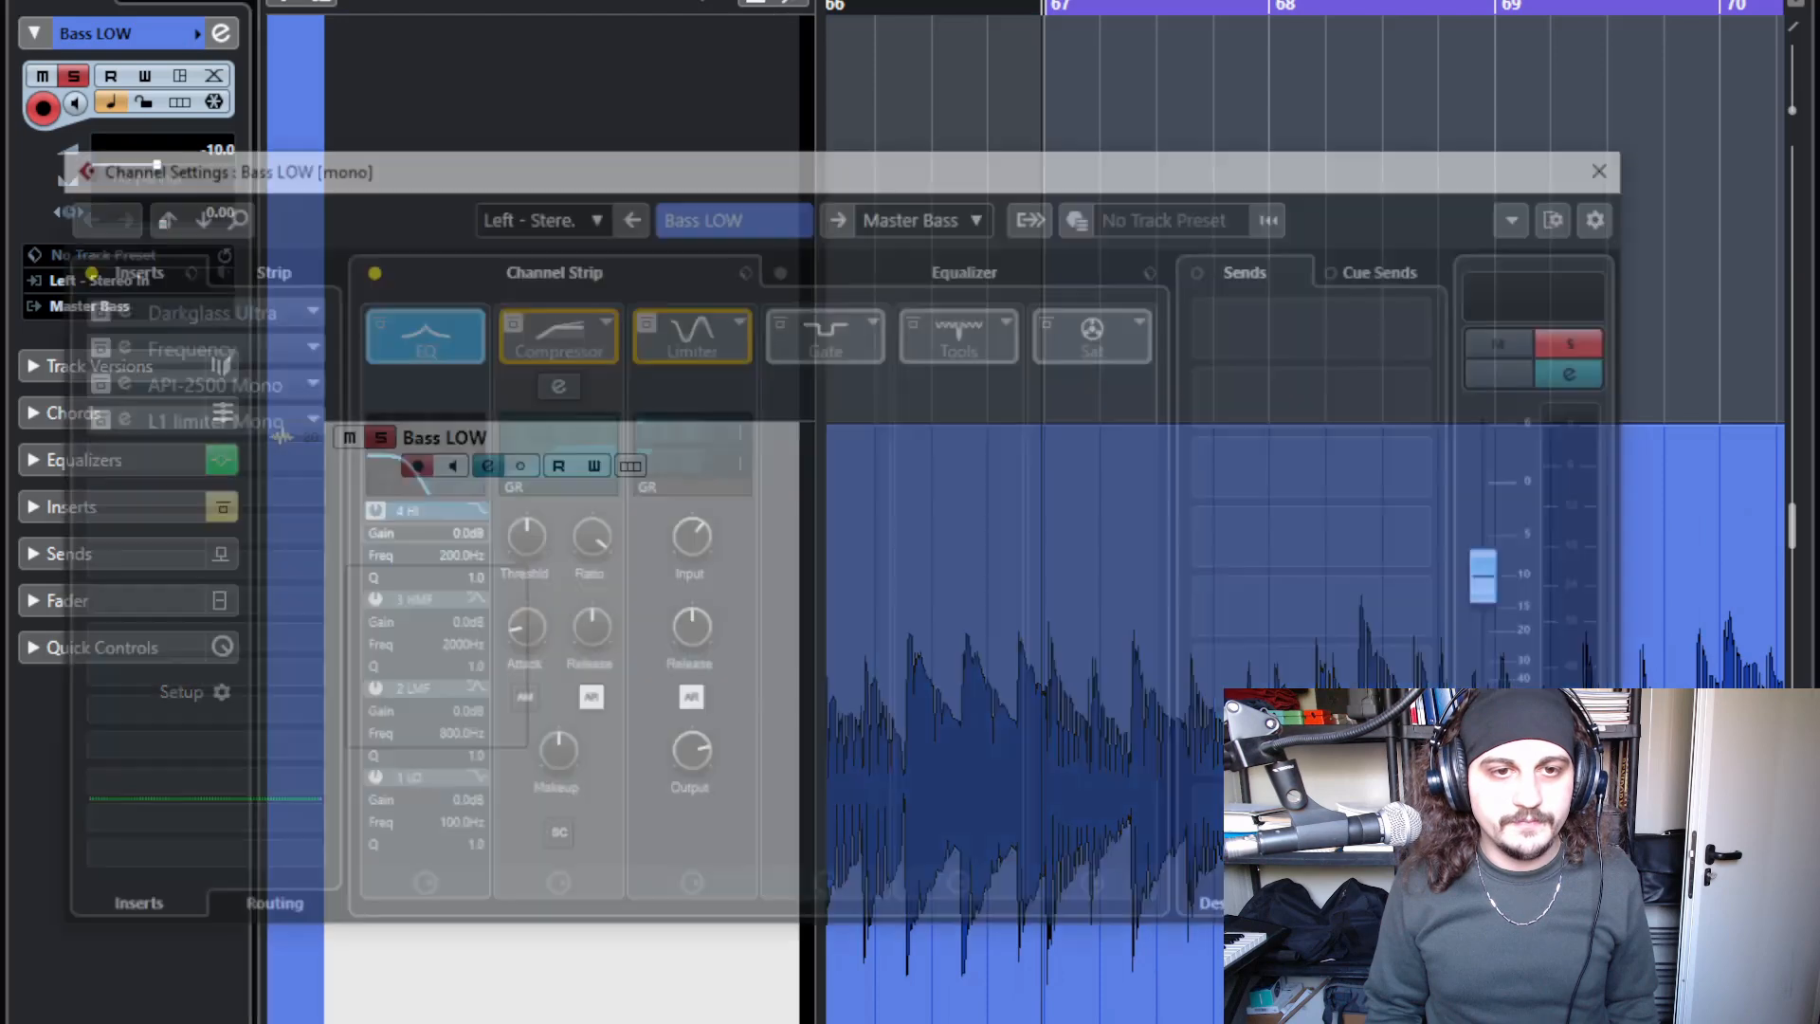
{"action": "left_click", "coordinate": [370, 319]}
{"action": "left_click", "coordinate": [1619, 163]}
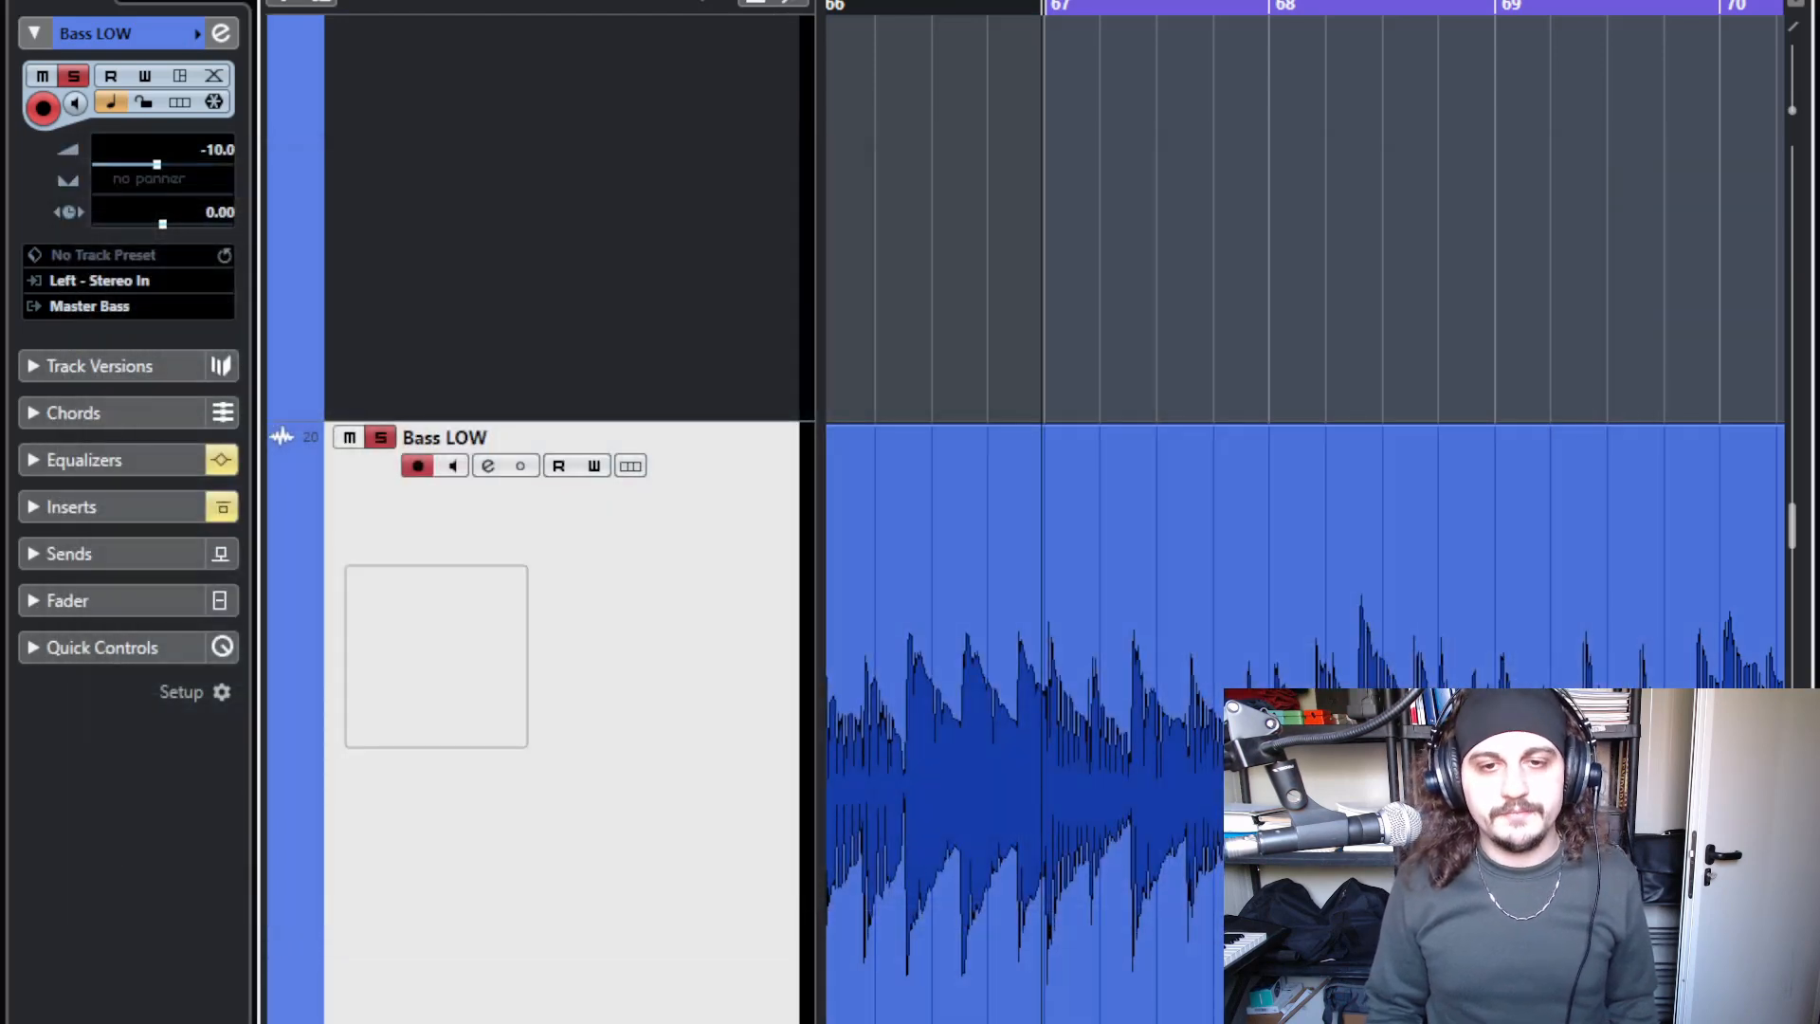
- Play the unprocessed Bass LOW track soloed from bar 67
{"action": "key", "text": "space"}
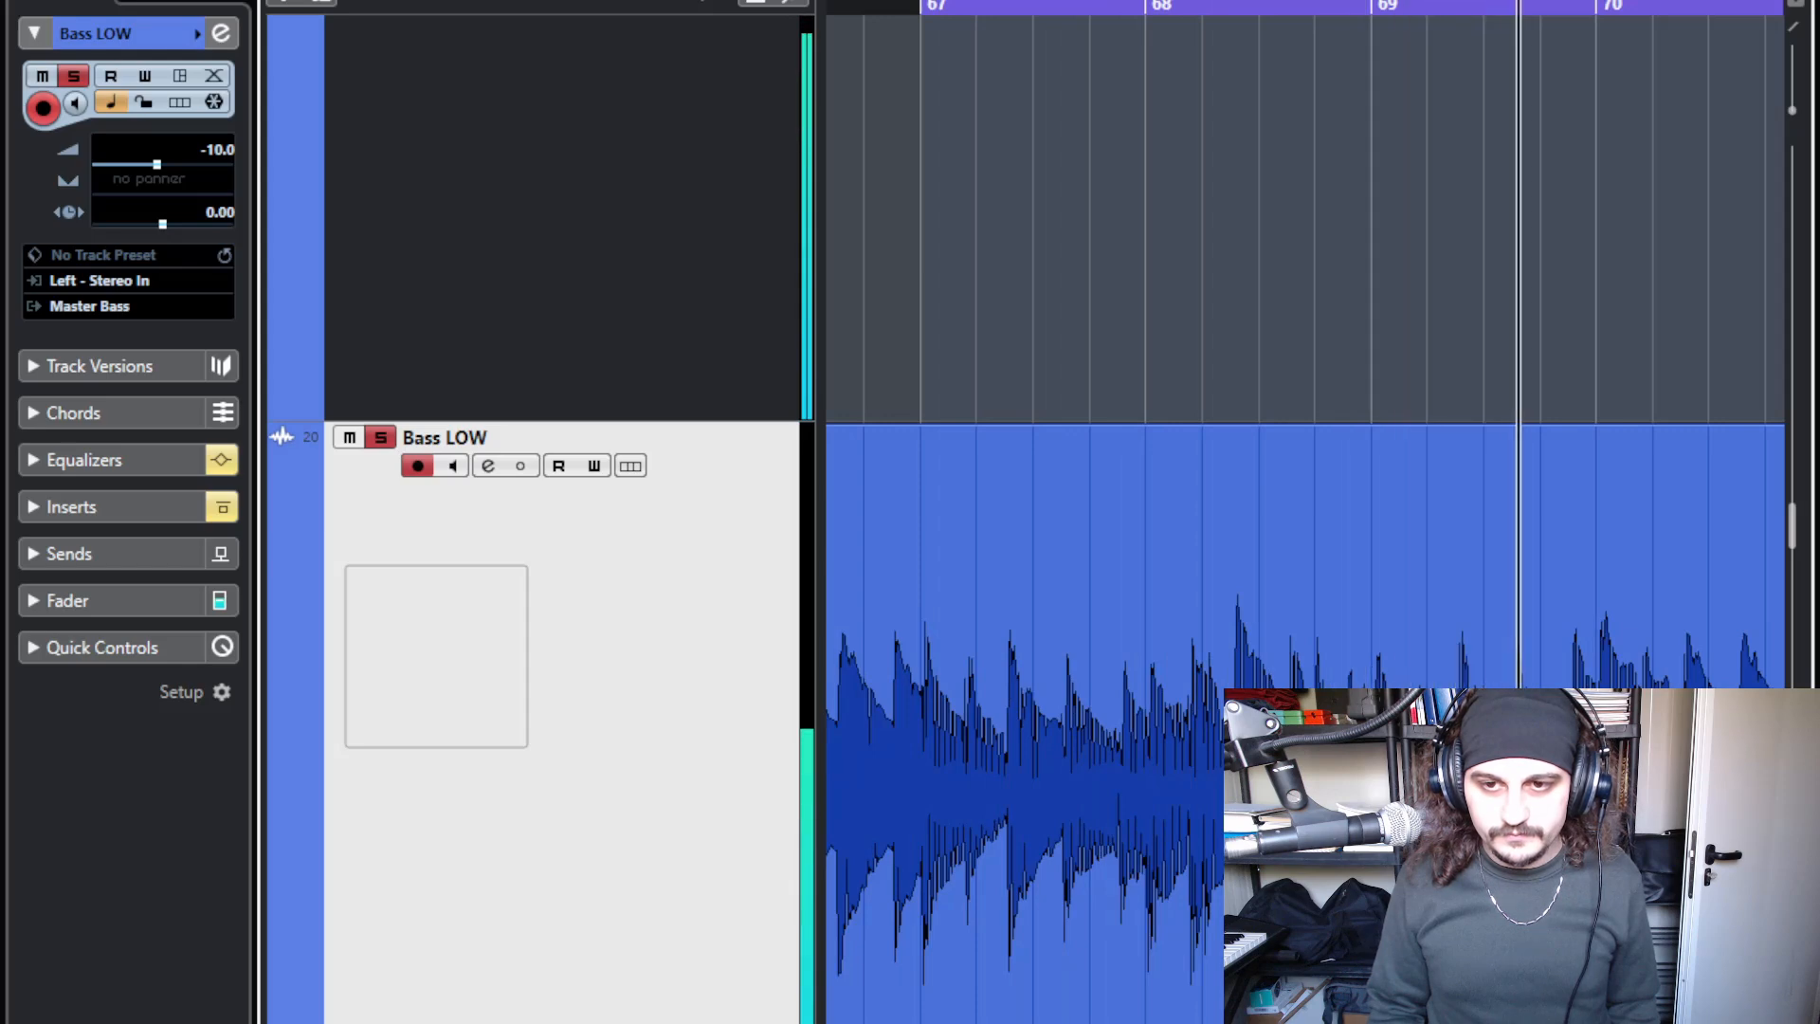
{"action": "key", "text": "space"}
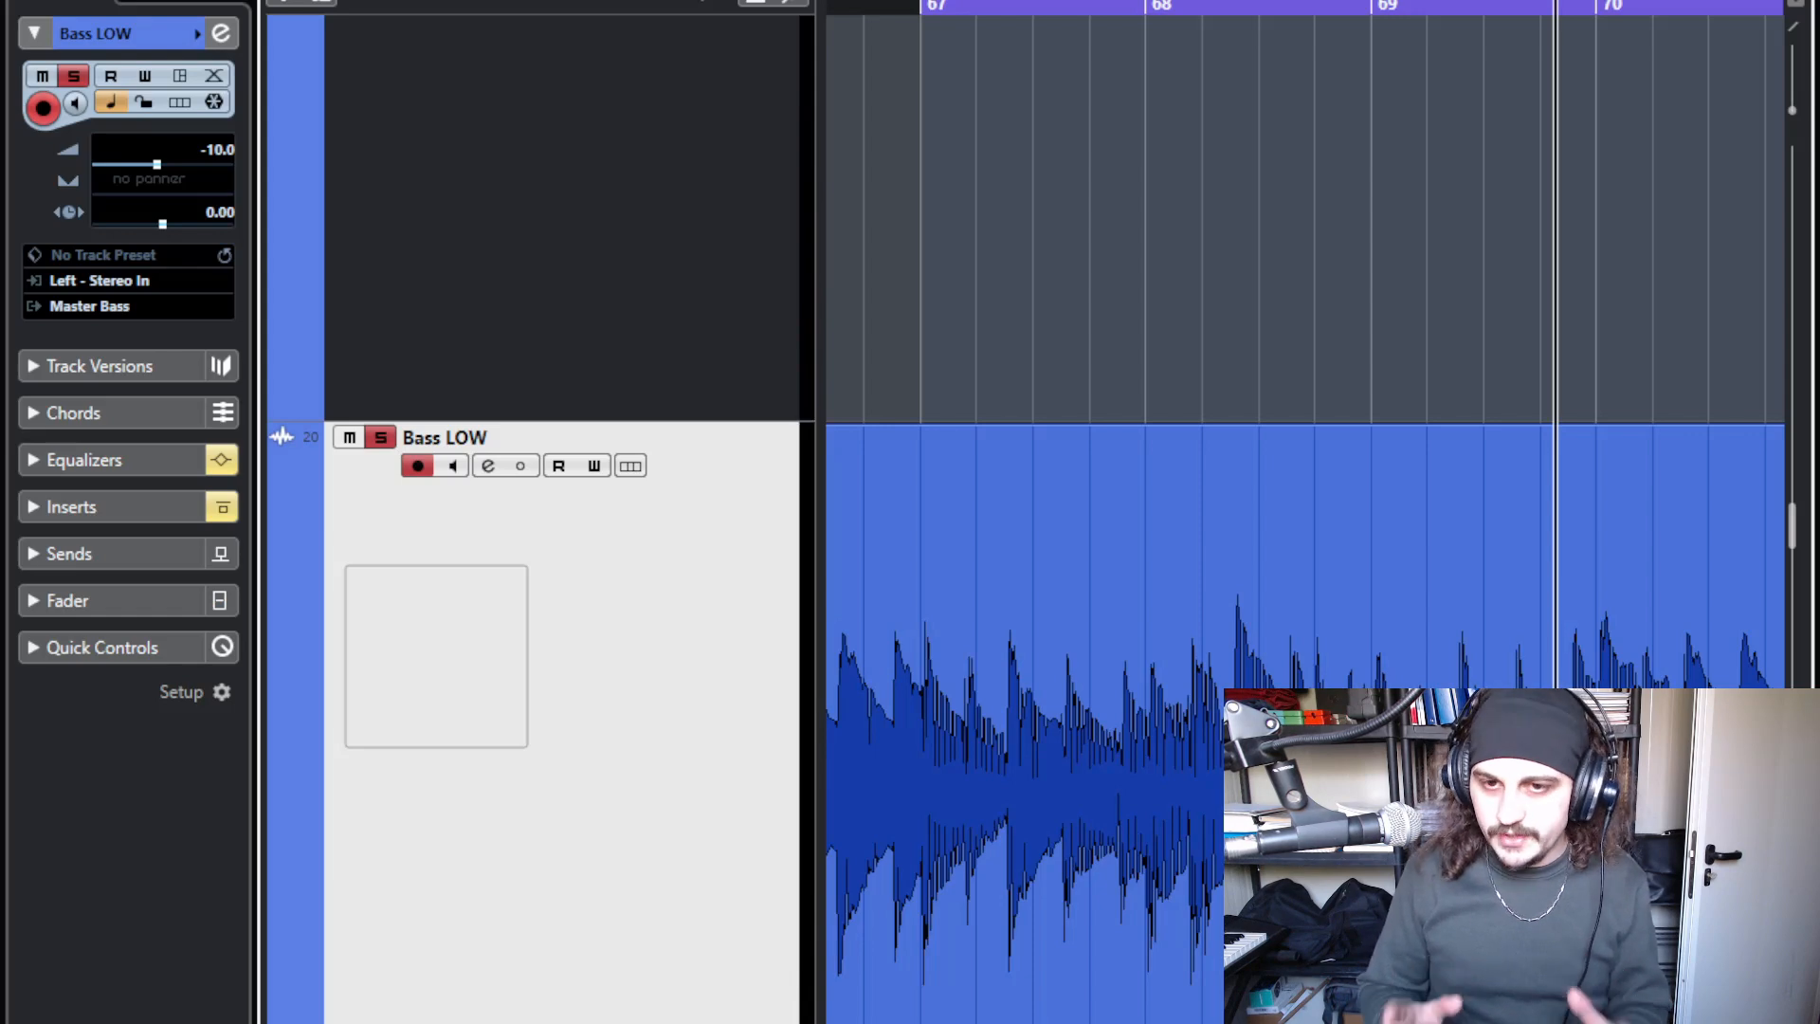
- Select the Bass LOW audio and play its first notes close up from the start of bar 67
{"action": "scroll", "coordinate": [1043, 568], "scroll_direction": "down", "scroll_amount": 3}
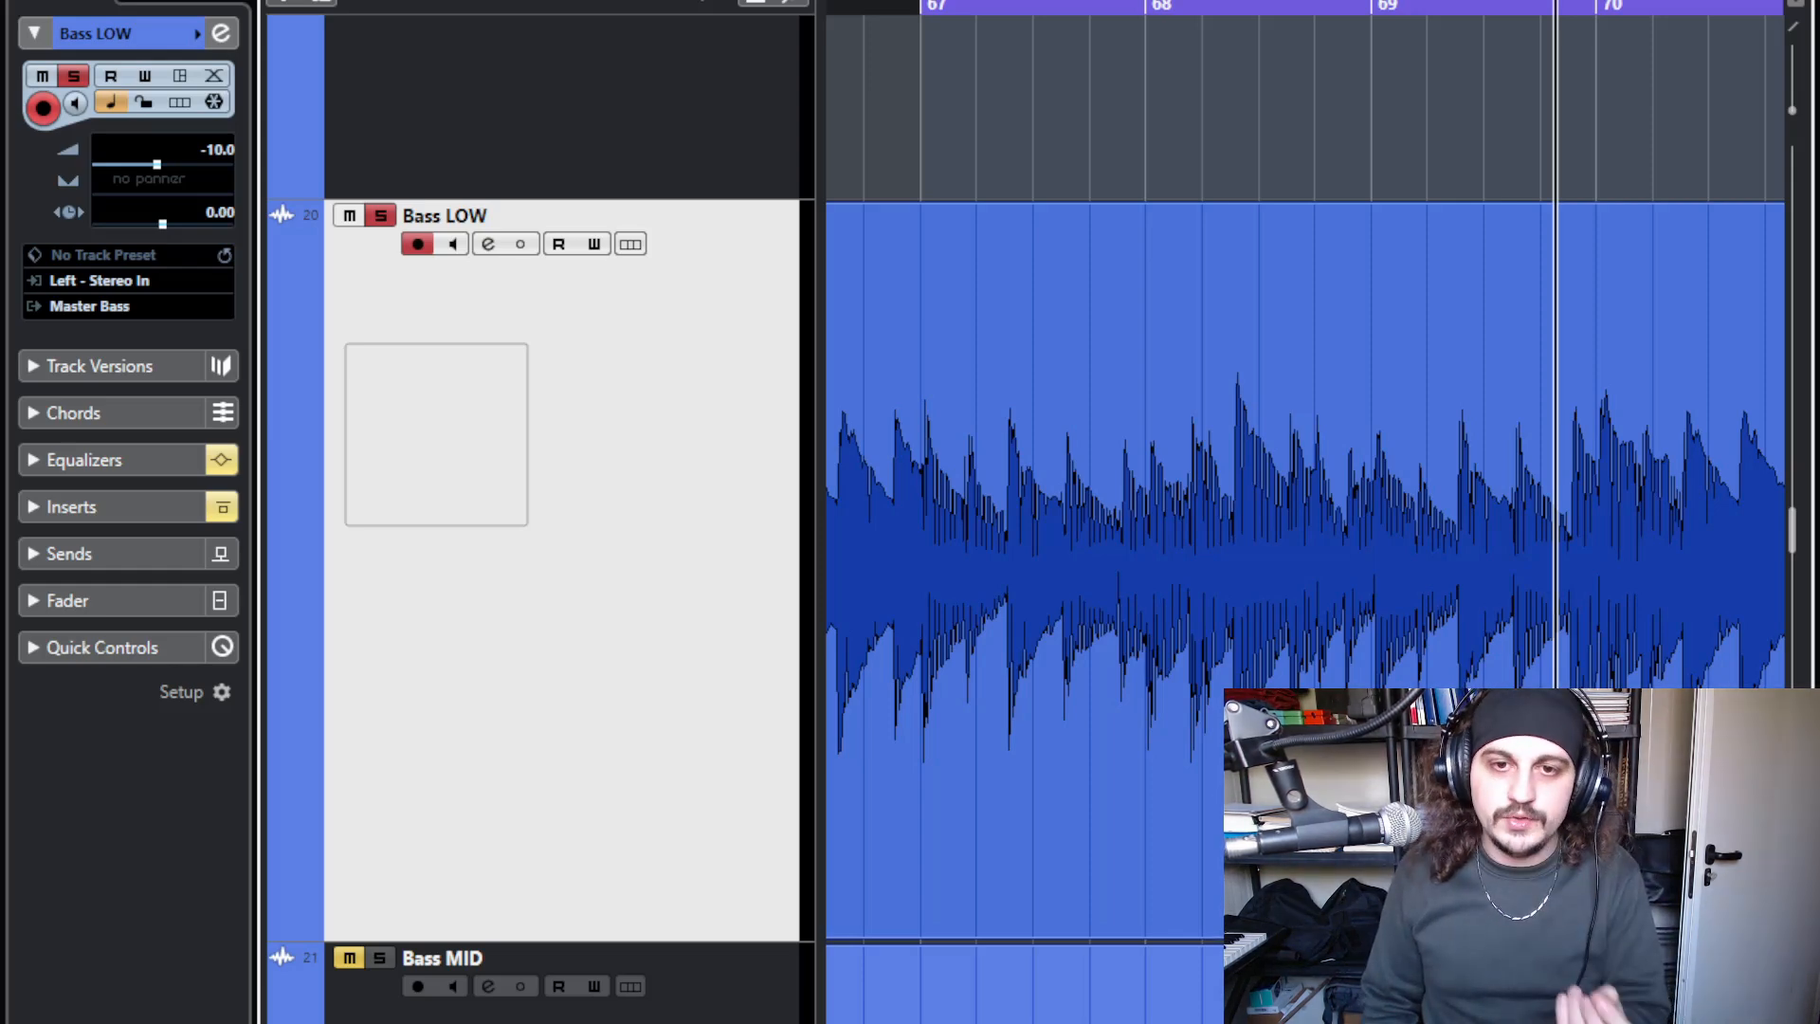
{"action": "left_click", "coordinate": [1304, 571]}
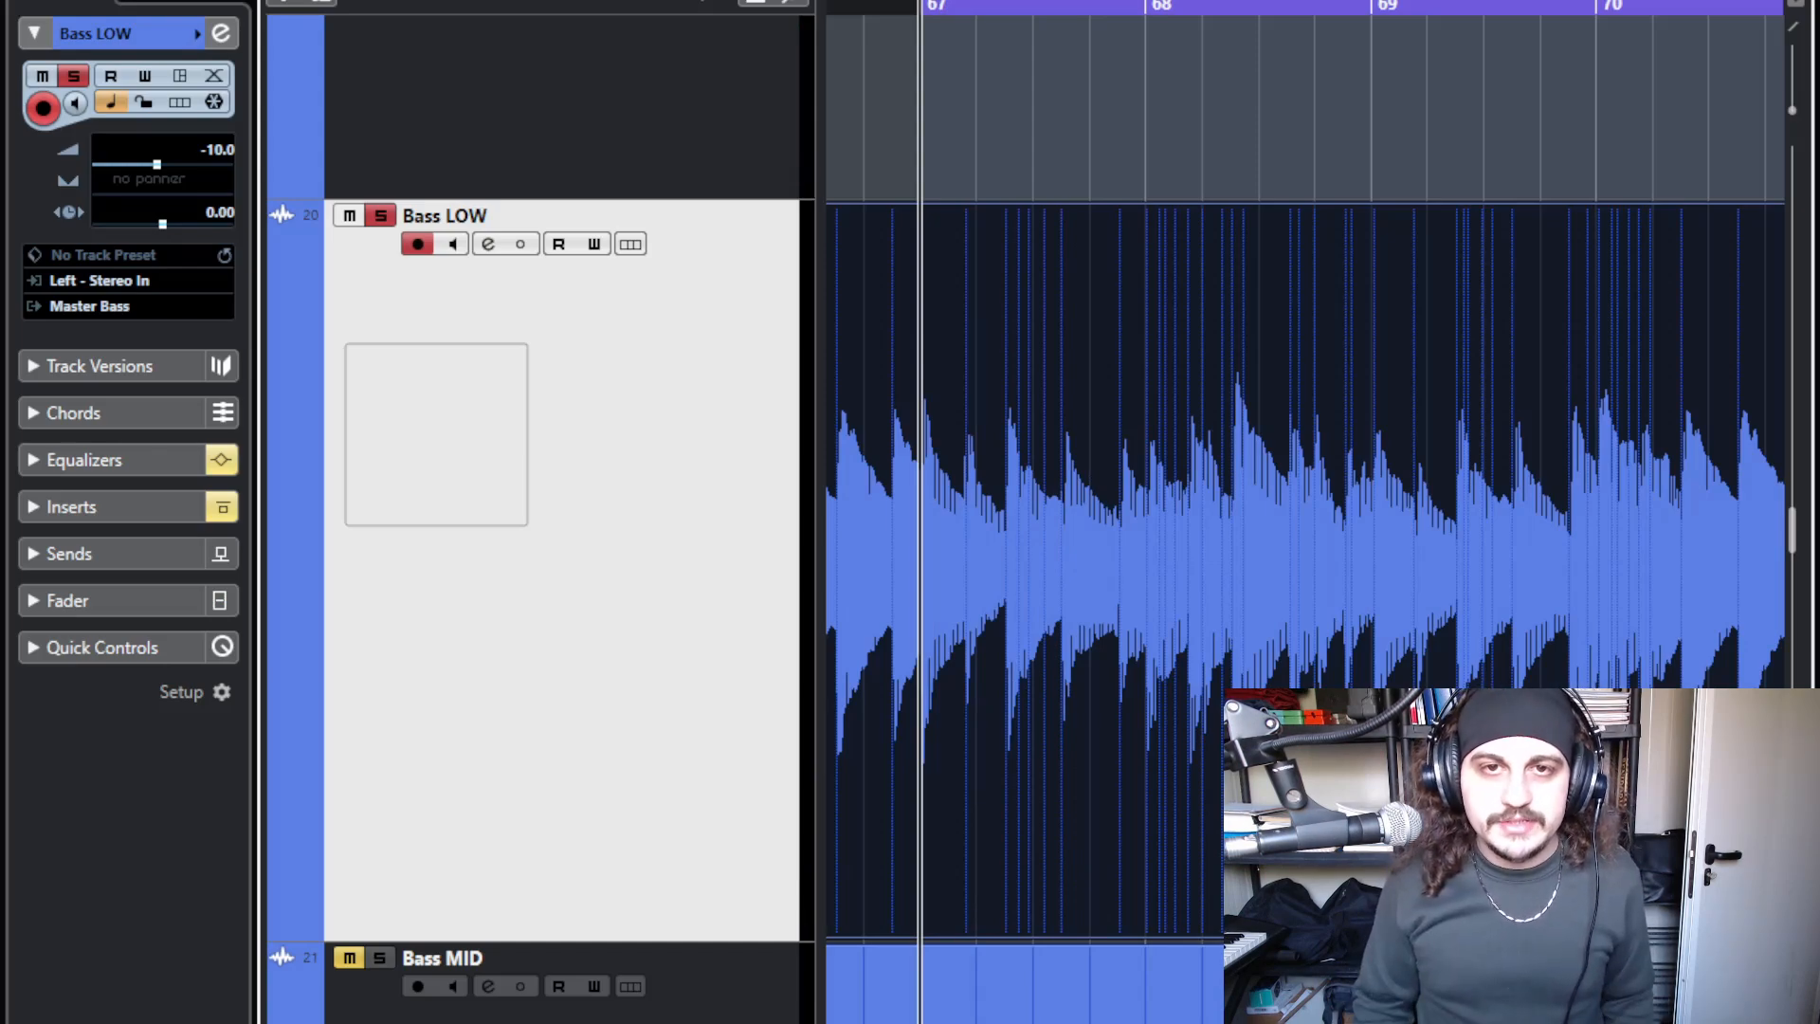
{"action": "left_click_drag", "start_coordinate": [944, 5], "coordinate": [842, 80]}
{"action": "key", "text": "space"}
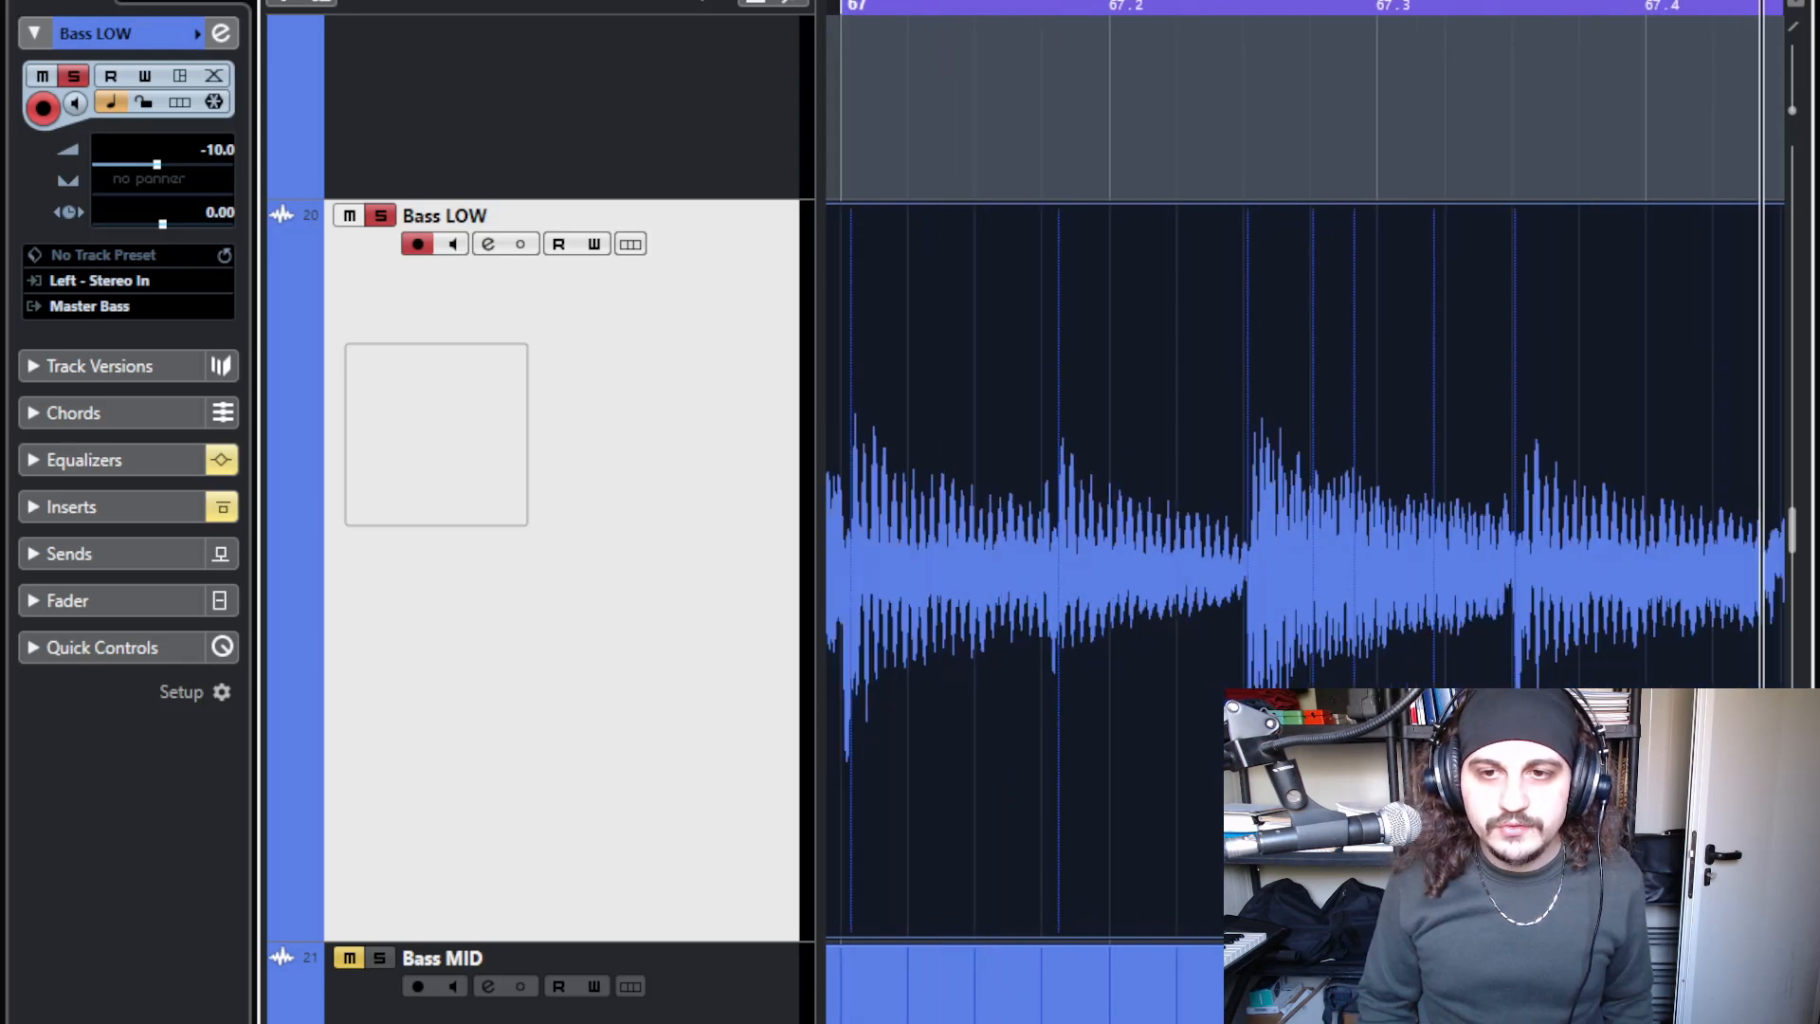